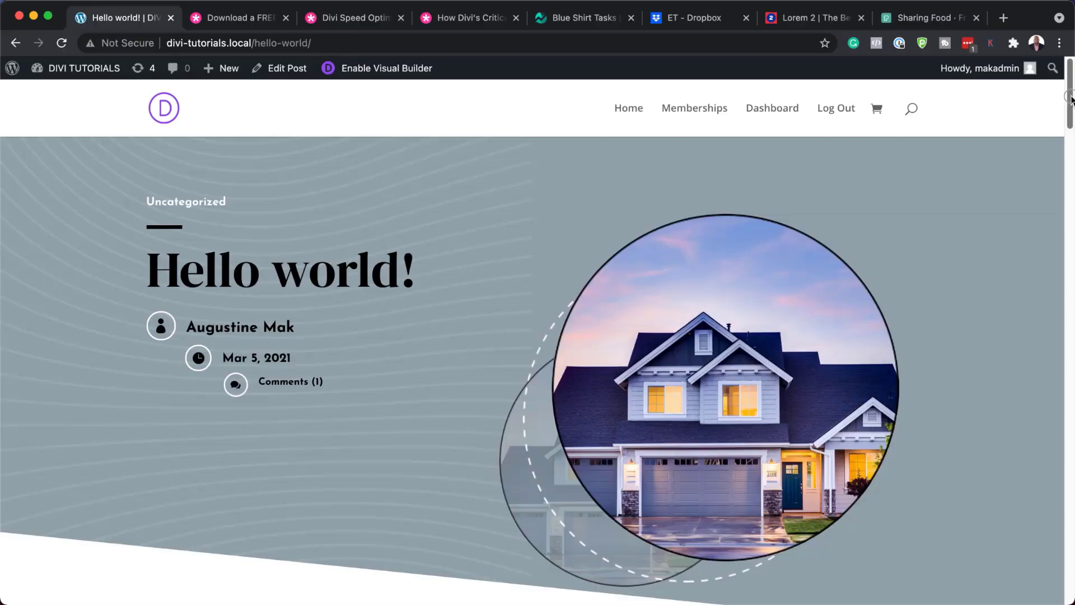
- Examine the layouts of the "Hello world!" and "Lorem ipsum" blog posts, from the header through the content and comment form
{"action": "scroll", "coordinate": [1071, 128], "scroll_direction": "down", "scroll_amount": 3}
{"action": "left_click_drag", "start_coordinate": [1070, 127], "coordinate": [1070, 104]}
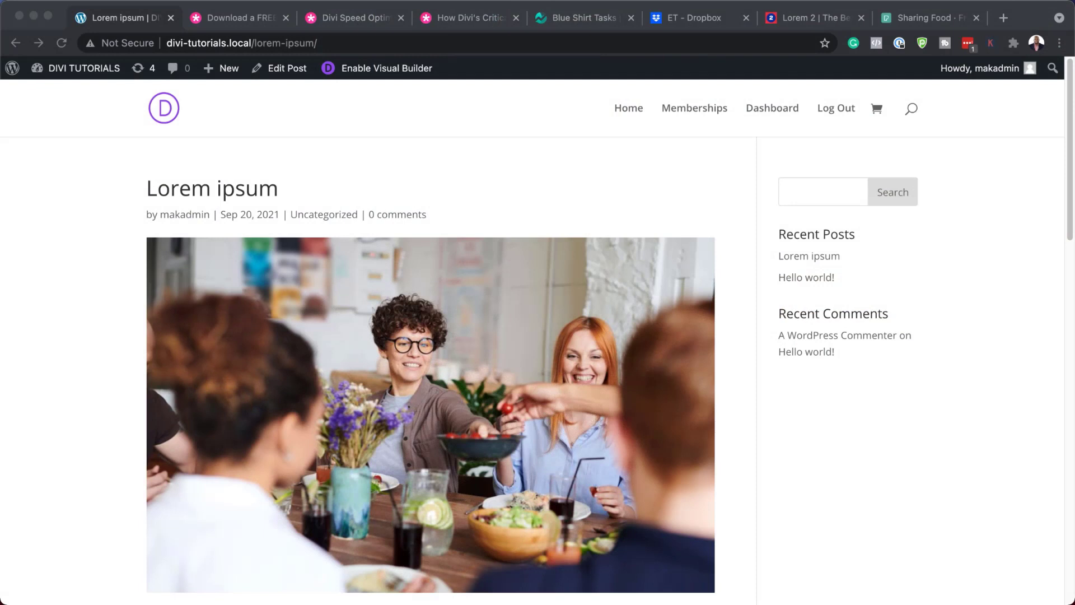
{"action": "scroll", "coordinate": [430, 335], "scroll_direction": "down", "scroll_amount": 10}
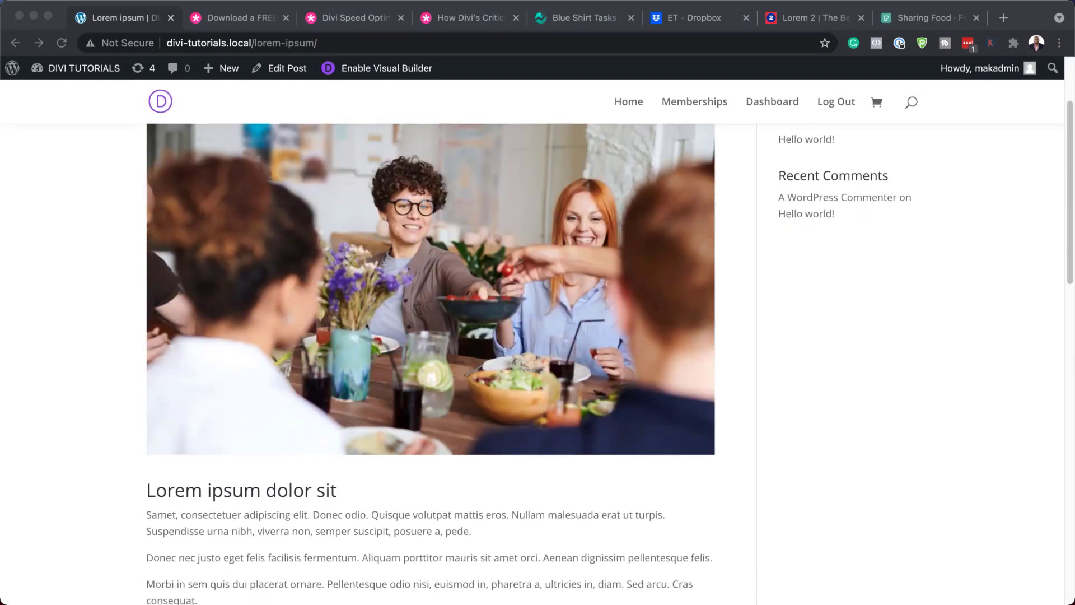
{"action": "scroll", "coordinate": [537, 336], "scroll_direction": "down", "scroll_amount": 10}
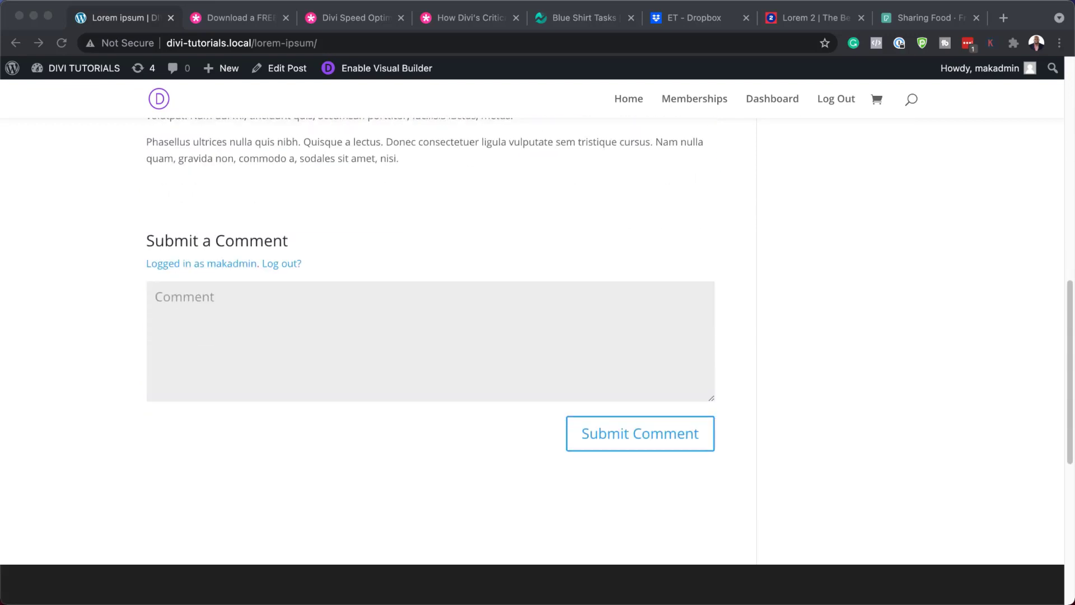
{"action": "scroll", "coordinate": [537, 336], "scroll_direction": "up", "scroll_amount": 8}
{"action": "scroll", "coordinate": [430, 336], "scroll_direction": "up", "scroll_amount": 10}
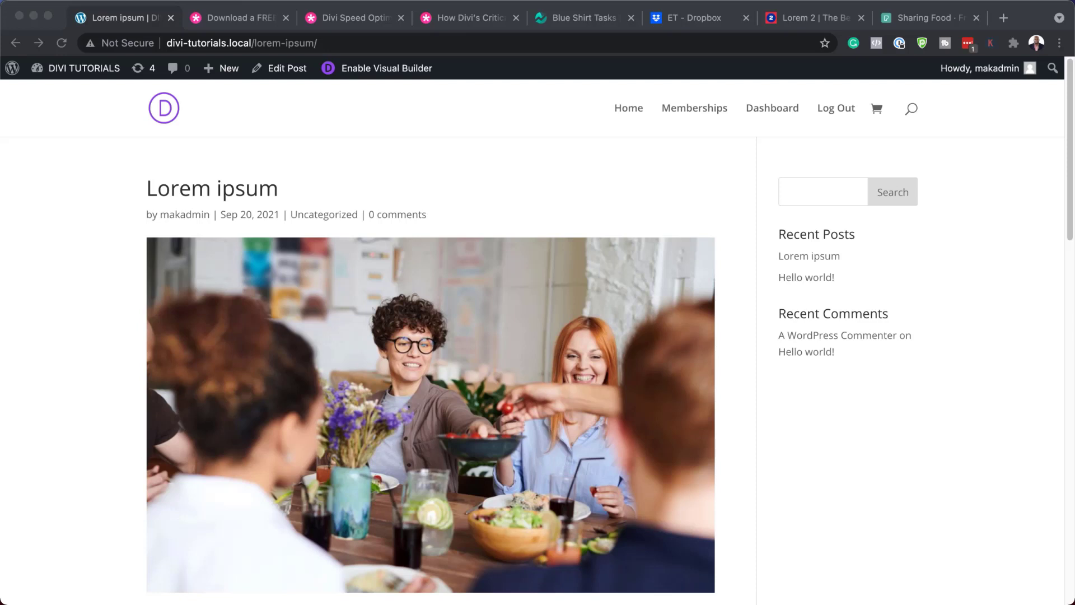
- Go to the download form in the Elegant Themes article on the free Estate Planning blog post template
{"action": "left_click", "coordinate": [249, 19]}
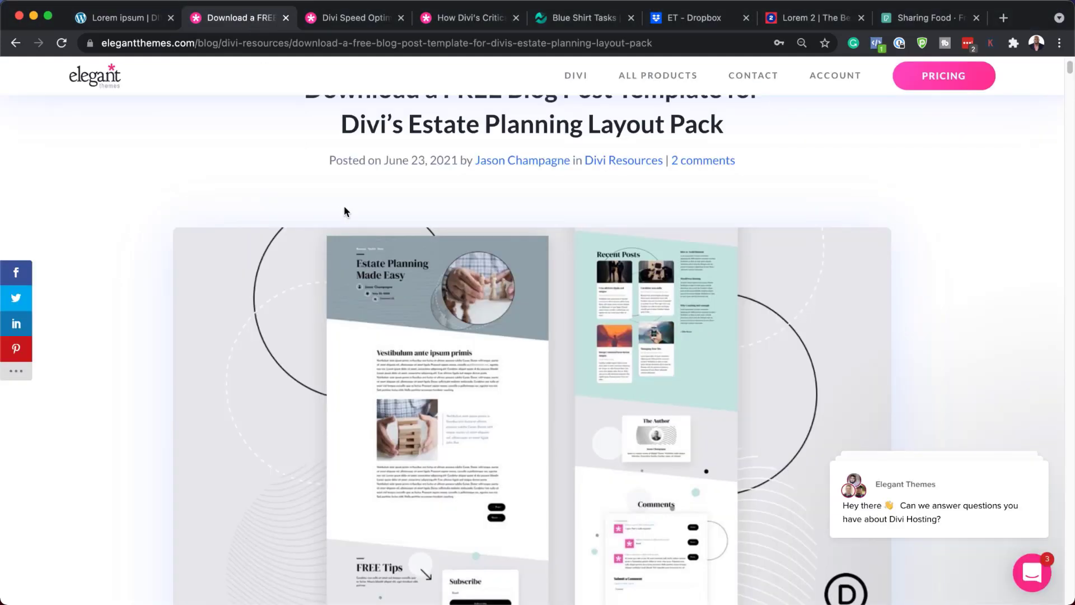
{"action": "scroll", "coordinate": [472, 340], "scroll_direction": "up", "scroll_amount": 3}
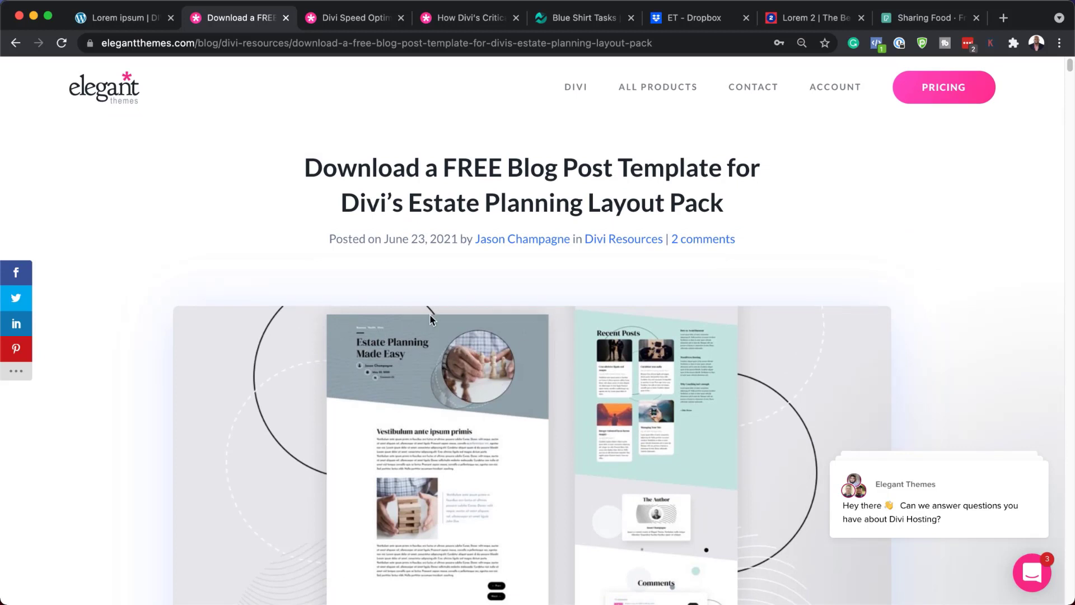
{"action": "scroll", "coordinate": [505, 414], "scroll_direction": "down", "scroll_amount": 7}
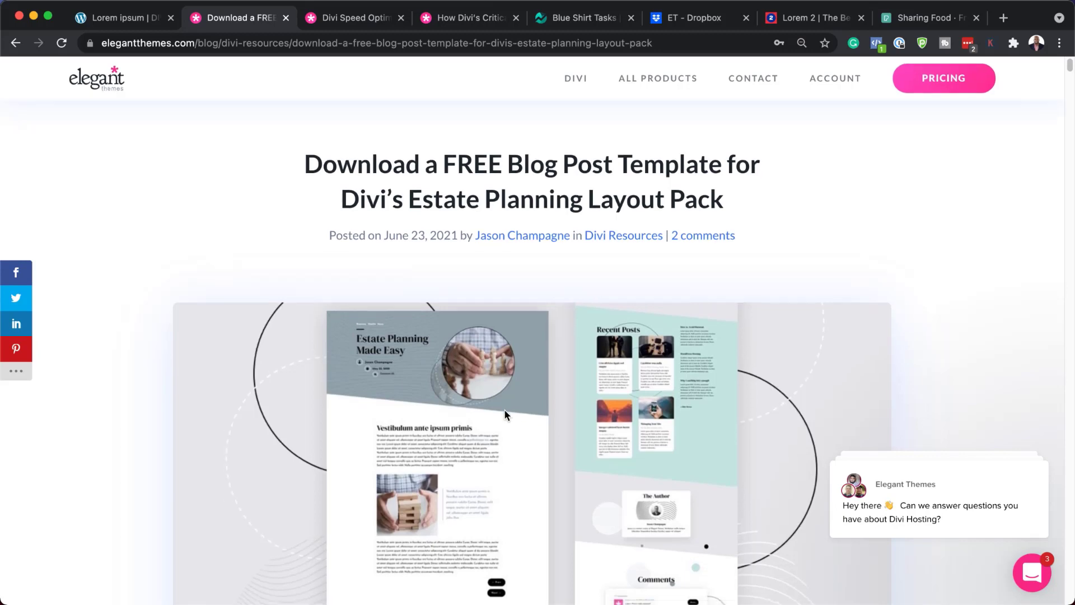
{"action": "scroll", "coordinate": [503, 415], "scroll_direction": "down", "scroll_amount": 7}
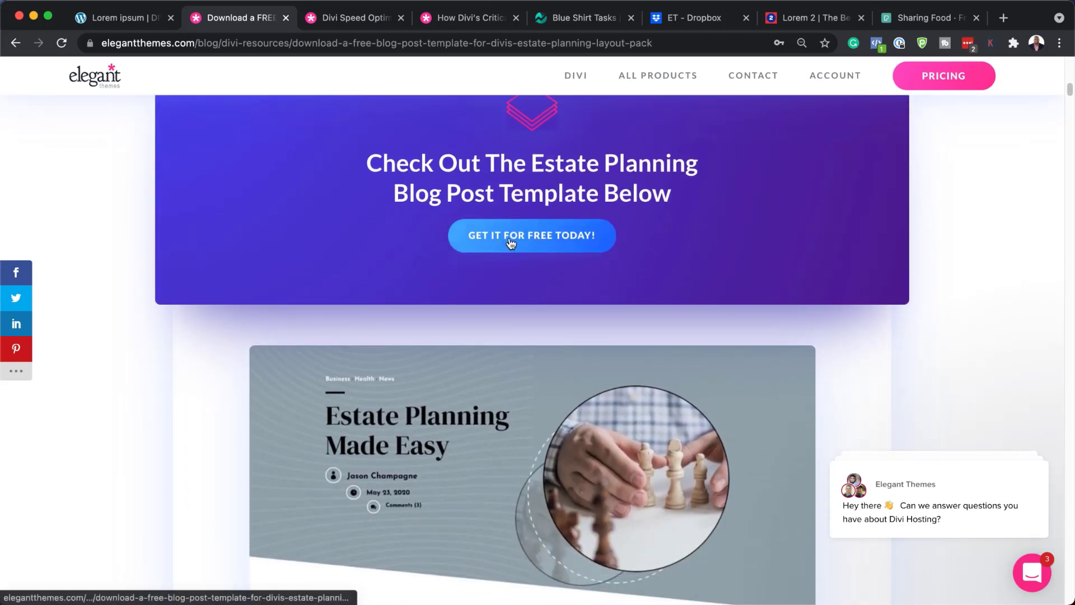
{"action": "left_click", "coordinate": [531, 247]}
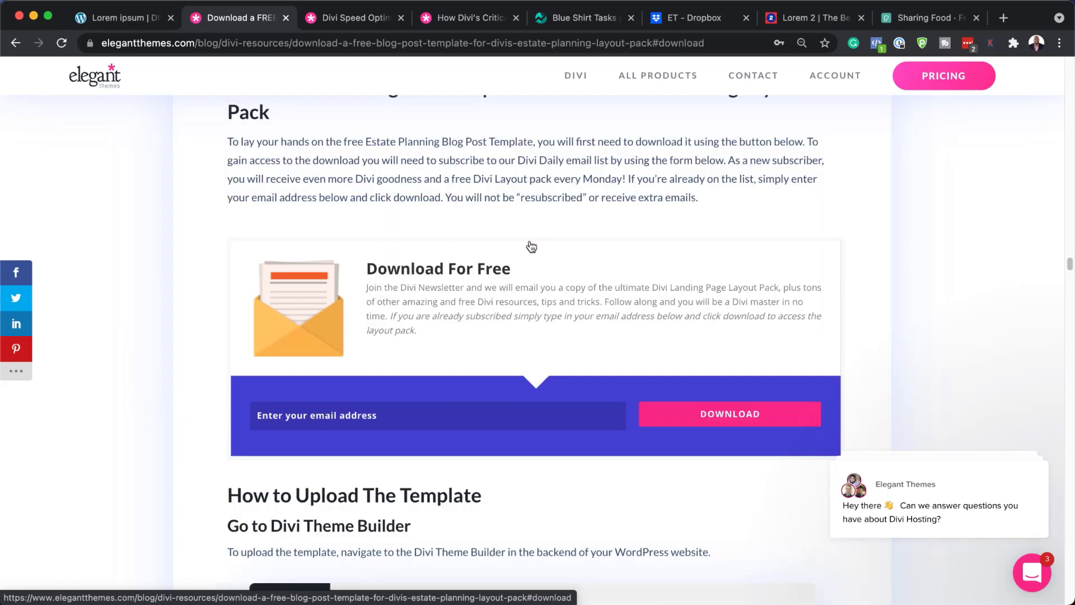
- Submit the subscriber's e-mail address in the Download For Free form and download the Estate Planning template files
{"action": "left_click", "coordinate": [480, 418]}
{"action": "key", "text": "super+v"}
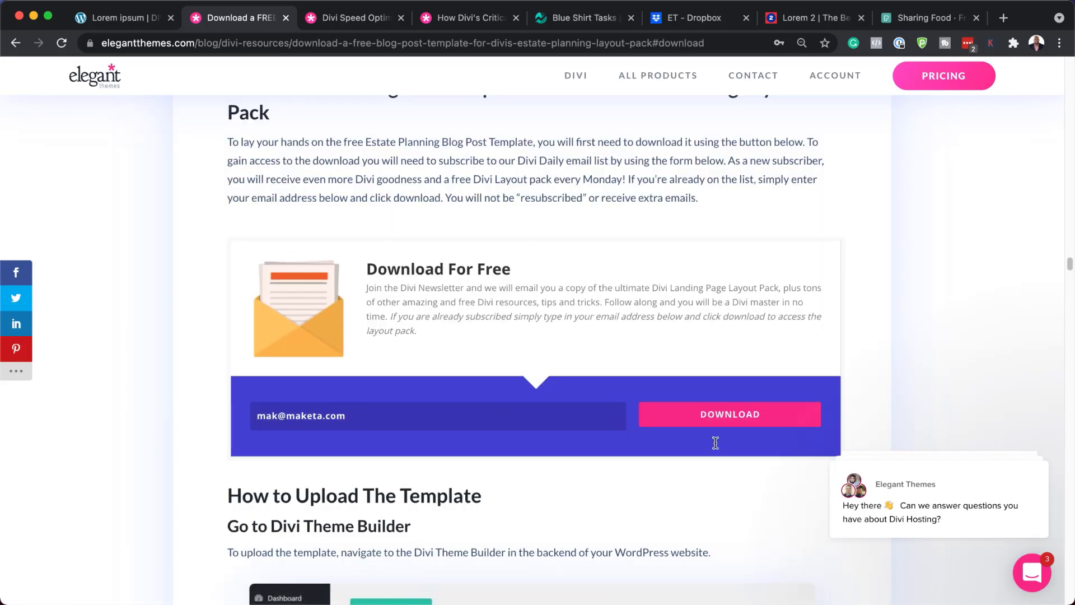
{"action": "left_click", "coordinate": [785, 423]}
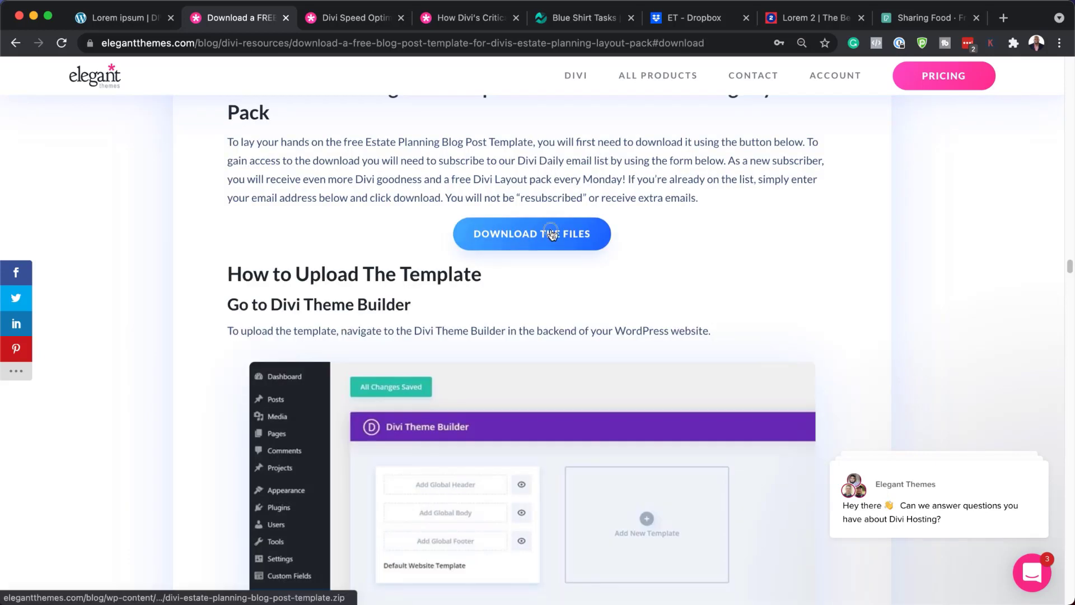
{"action": "left_click", "coordinate": [551, 234]}
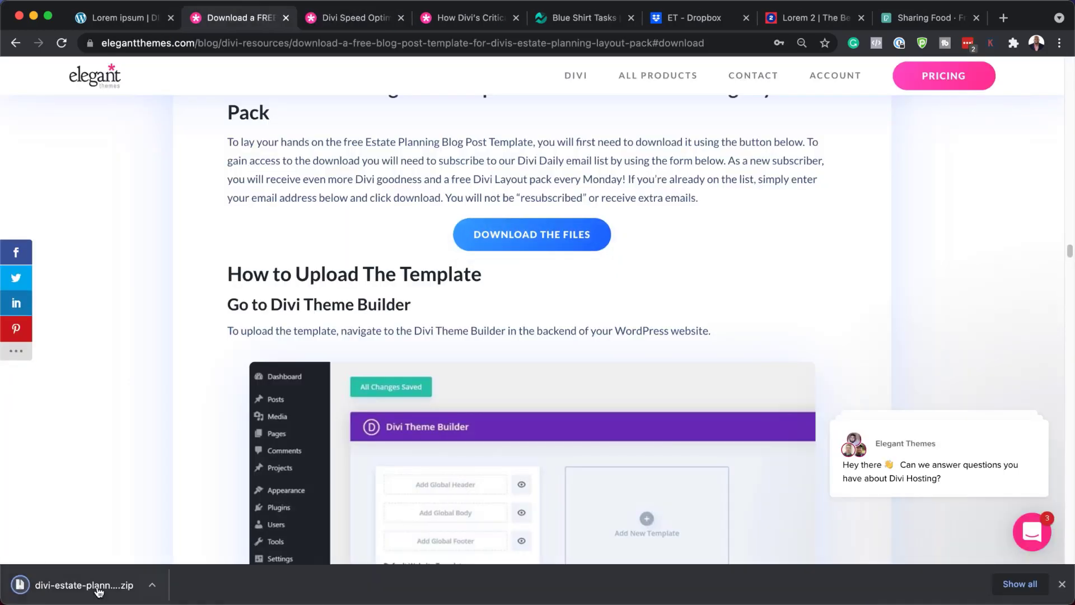
- Reveal the downloaded divi-estate-planning-blog-post-template.zip in Finder, extract it, and select the extracted JSON file
{"action": "left_click", "coordinate": [154, 587]}
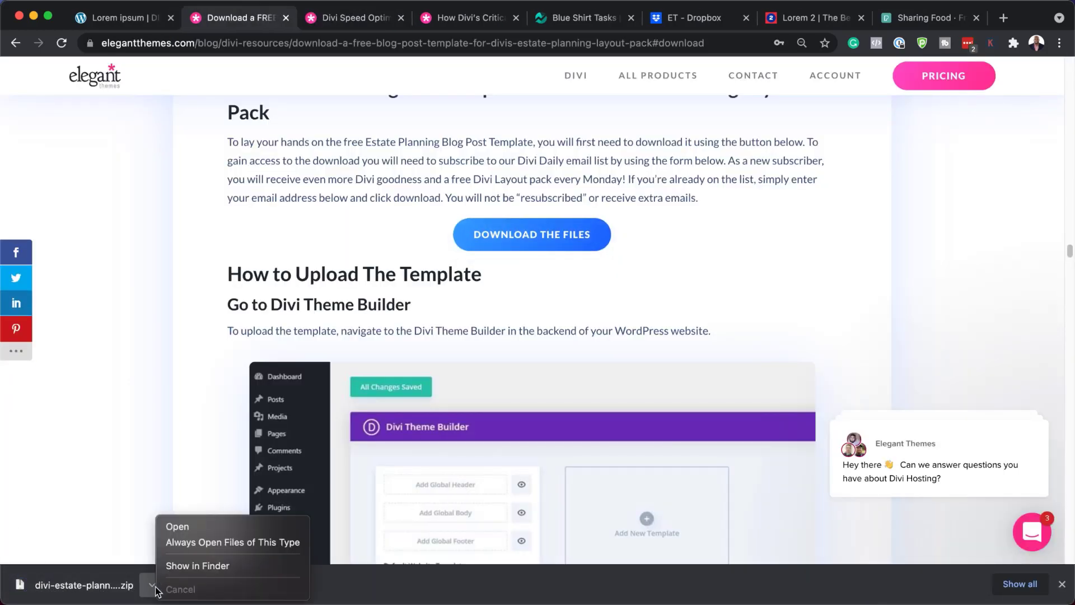
{"action": "left_click", "coordinate": [189, 570]}
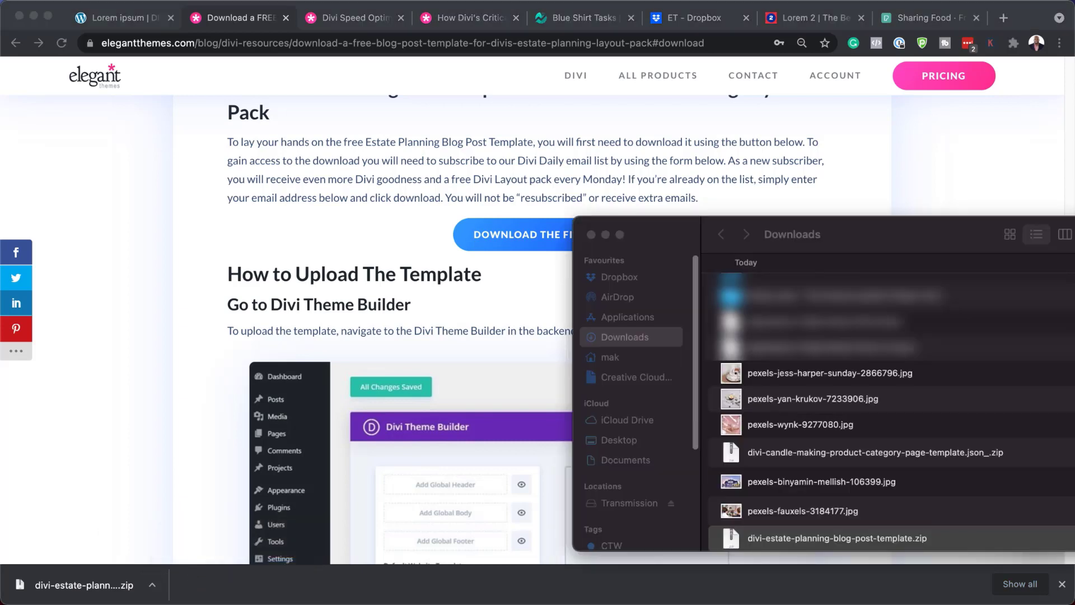
{"action": "scroll", "coordinate": [771, 445], "scroll_direction": "down", "scroll_amount": 4}
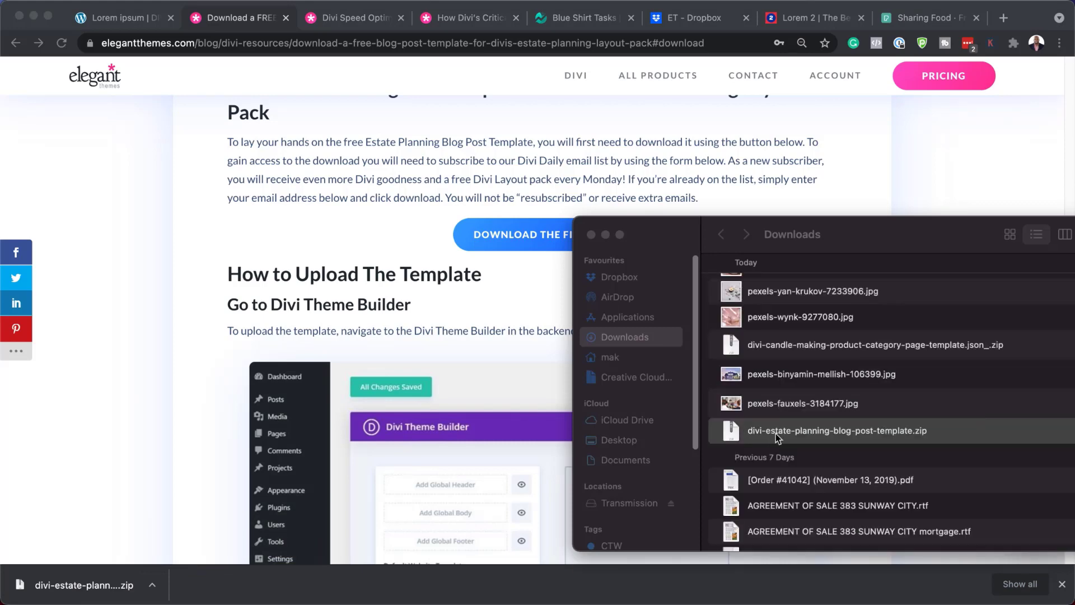
{"action": "left_click_drag", "start_coordinate": [918, 241], "coordinate": [492, 172]}
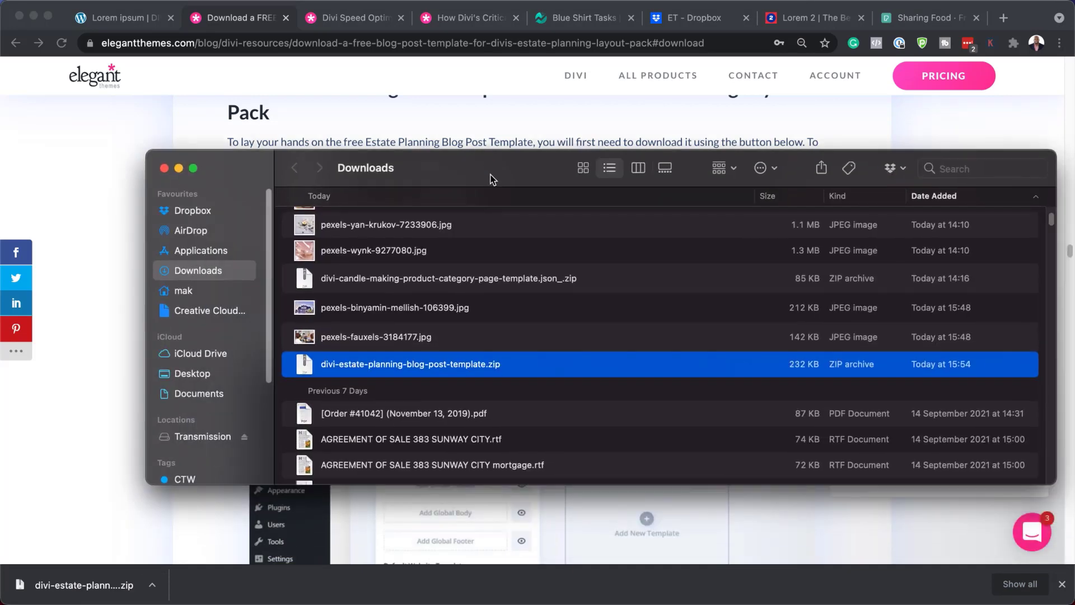
{"action": "double_click", "coordinate": [307, 369]}
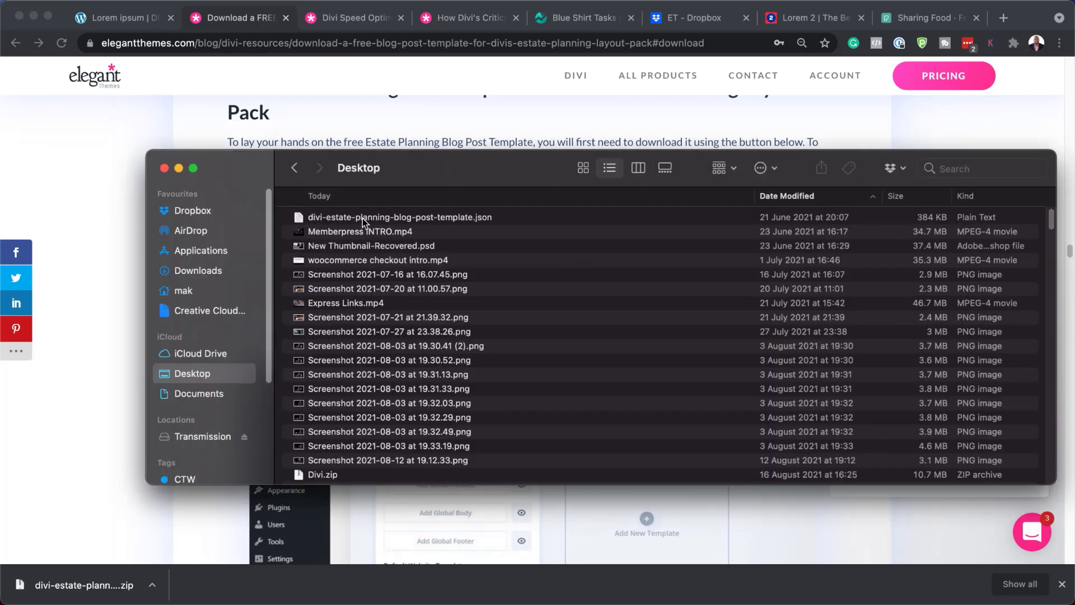
{"action": "left_click", "coordinate": [362, 217]}
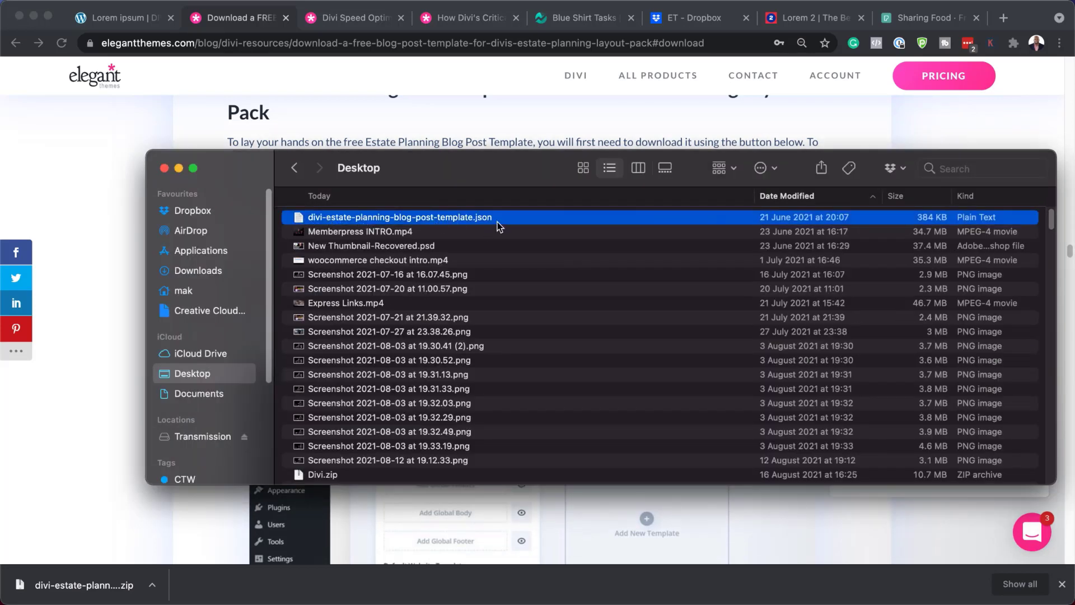
{"action": "left_click_drag", "start_coordinate": [516, 174], "coordinate": [521, 216]}
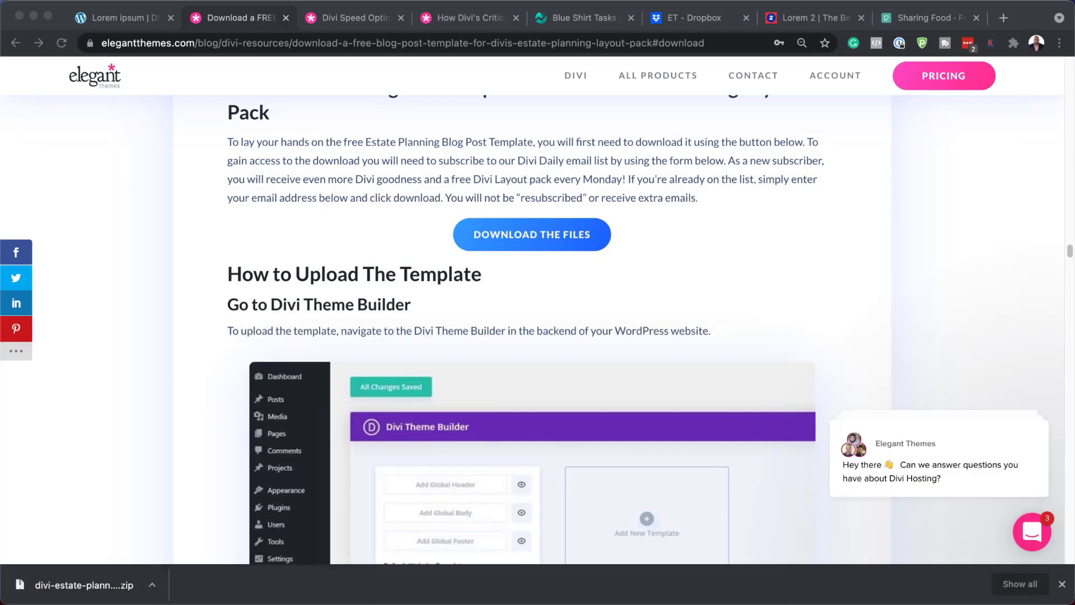
- Return to the DIVI TUTORIALS site and open the Divi Theme Builder in its WordPress admin
{"action": "left_click", "coordinate": [1062, 585]}
{"action": "left_click", "coordinate": [122, 18]}
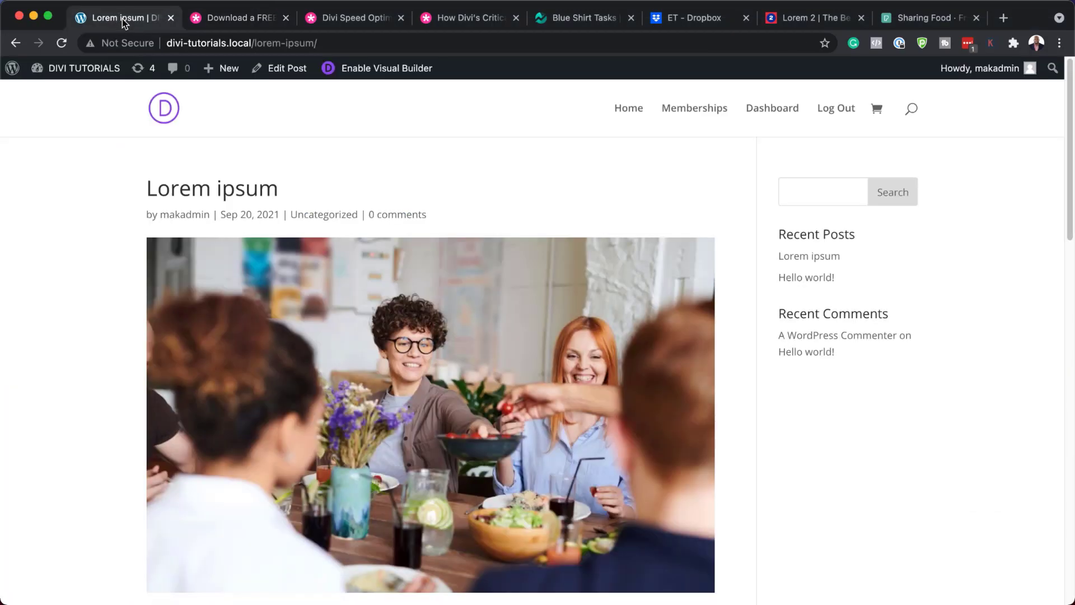
{"action": "mouse_move", "coordinate": [70, 68]}
{"action": "left_click", "coordinate": [64, 94]}
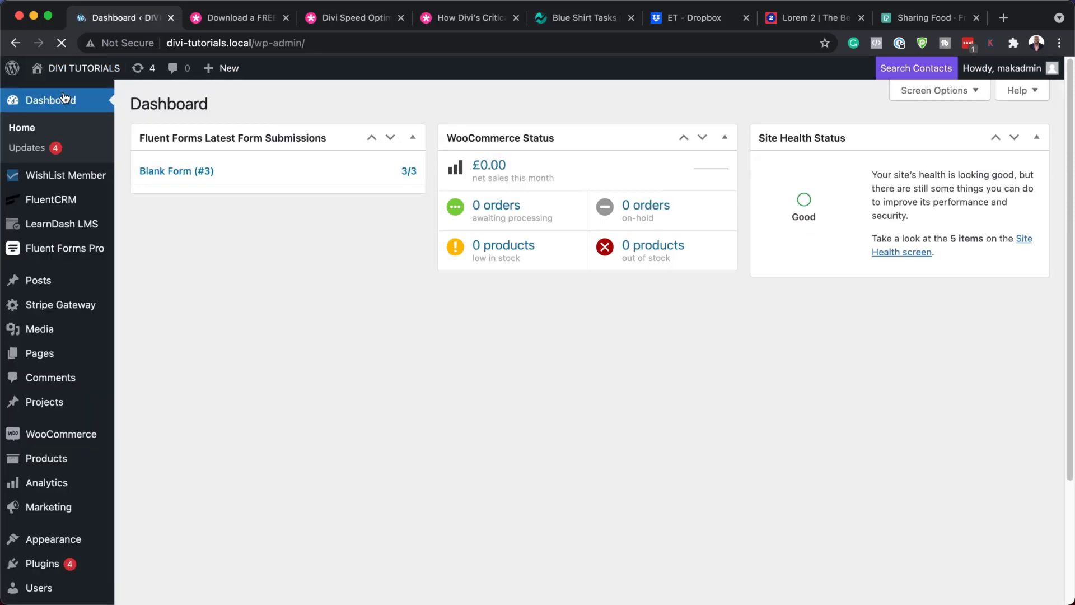
{"action": "mouse_move", "coordinate": [81, 308]}
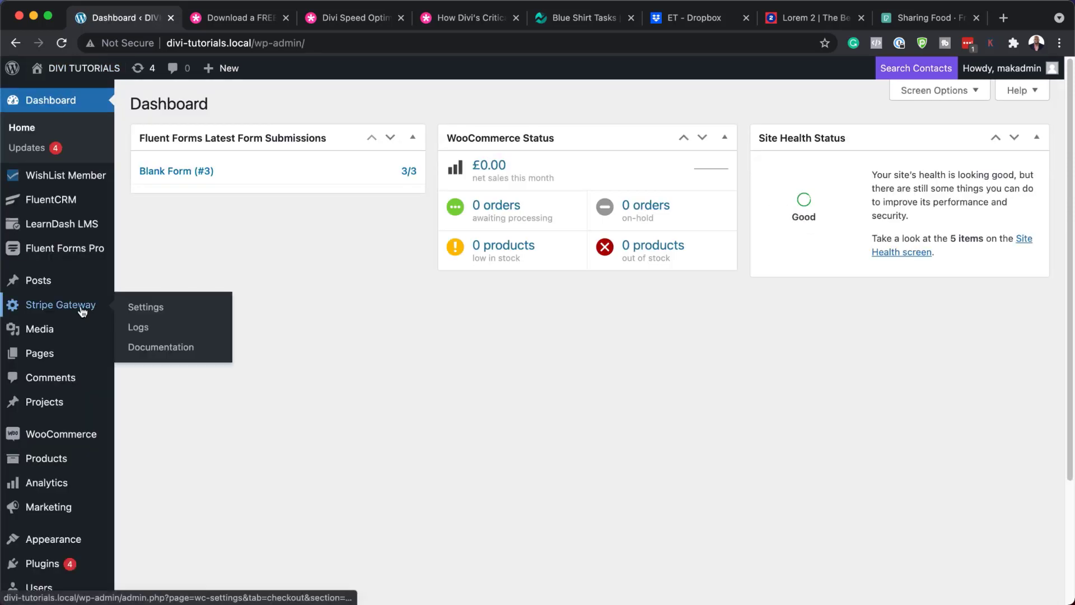
{"action": "scroll", "coordinate": [82, 310], "scroll_direction": "down", "scroll_amount": 5}
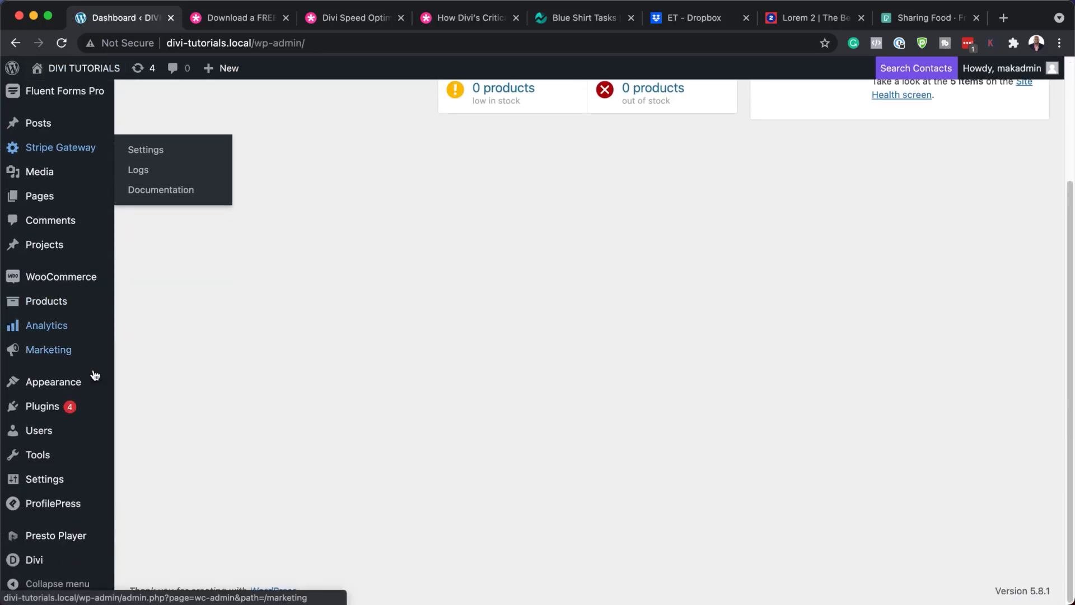
{"action": "mouse_move", "coordinate": [56, 565]}
{"action": "left_click", "coordinate": [182, 454]}
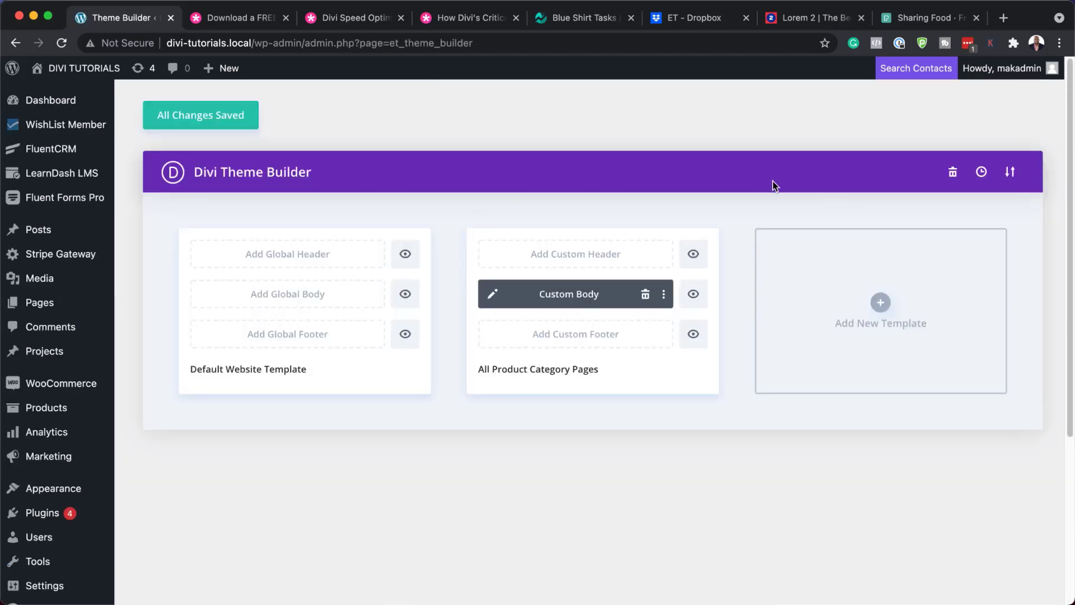
- Import divi-estate-planning-blog-post-template.json into the Theme Builder with the default import options and save the changes
{"action": "left_click", "coordinate": [1011, 174]}
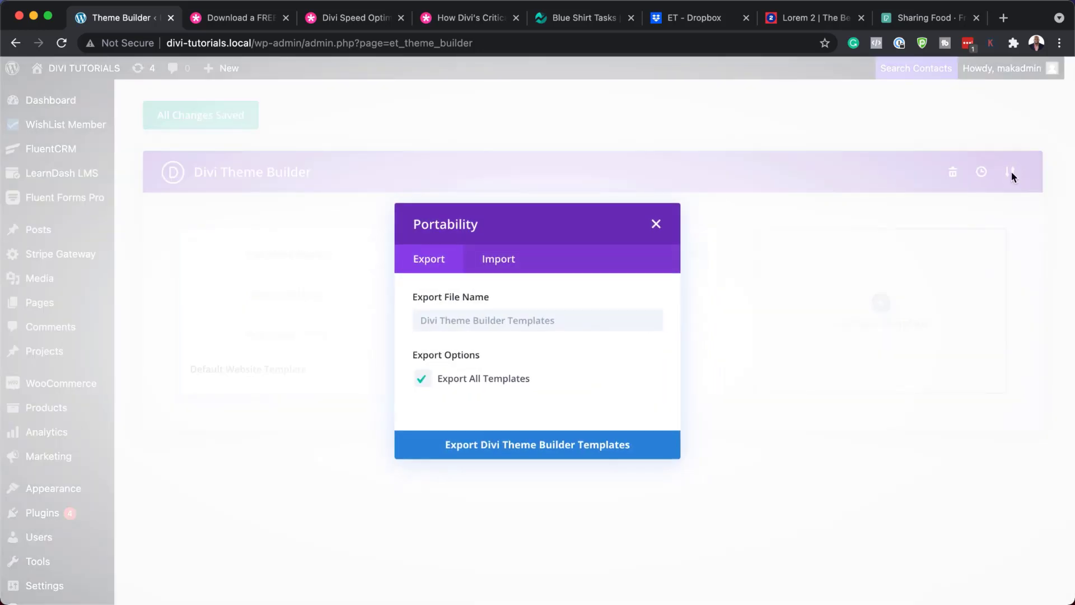
{"action": "left_click", "coordinate": [498, 259]}
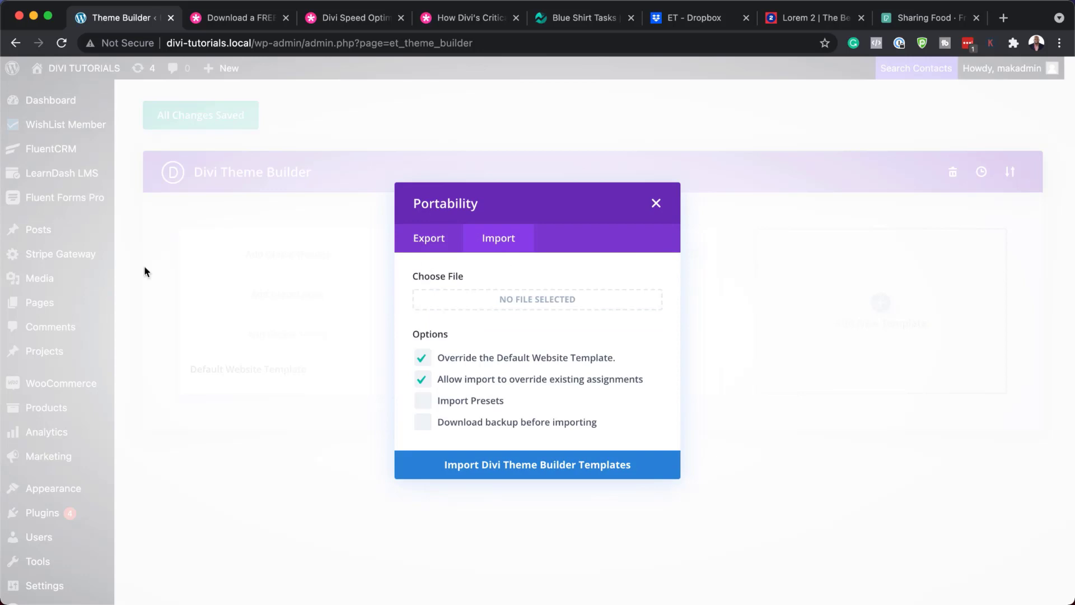
{"action": "left_click", "coordinate": [537, 299]}
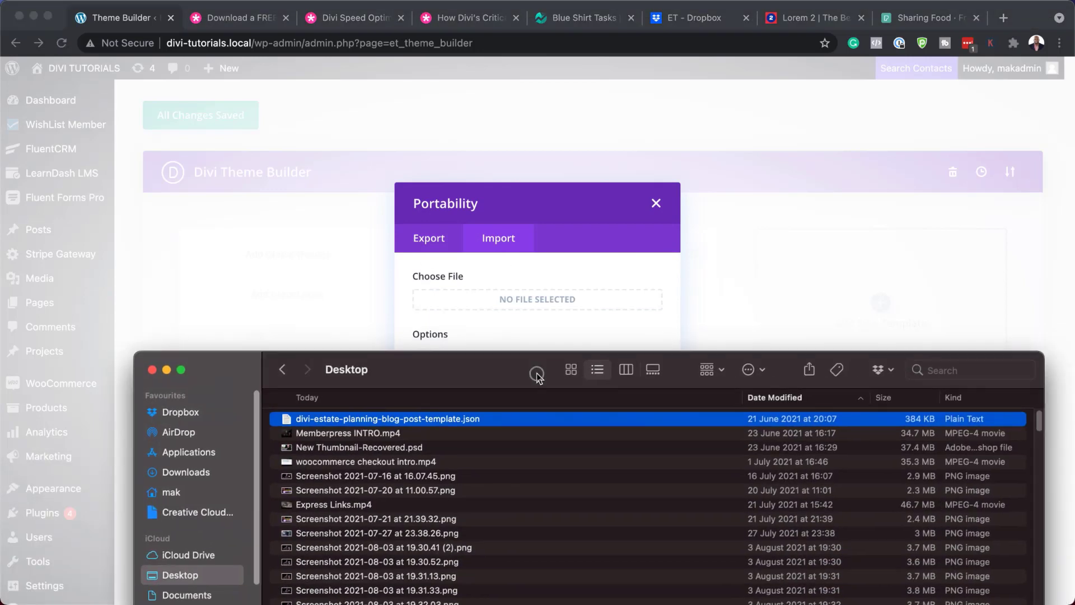
{"action": "left_click_drag", "start_coordinate": [286, 424], "coordinate": [520, 309]}
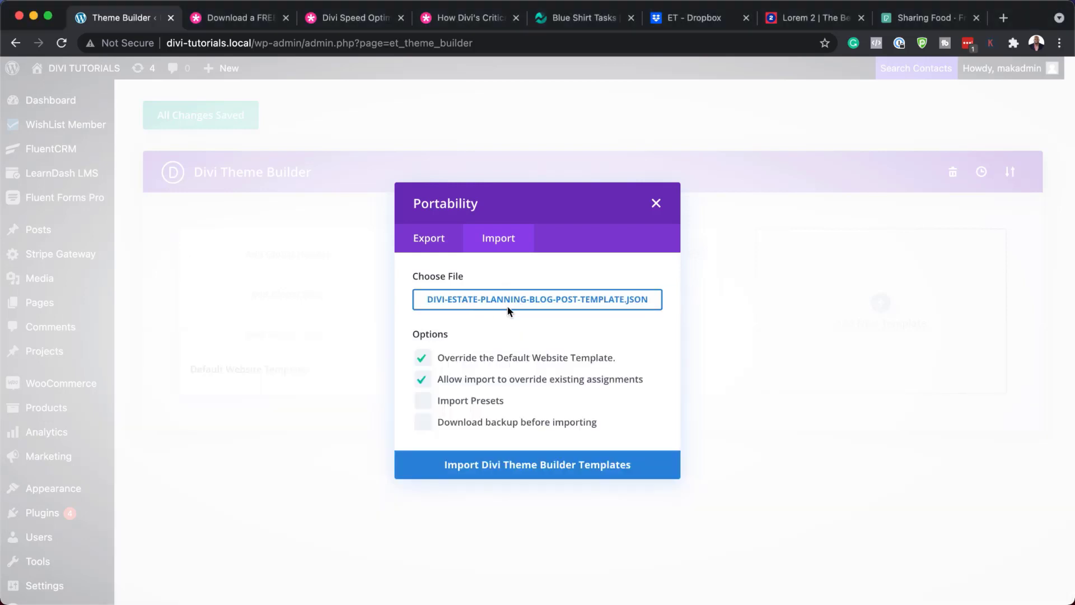
{"action": "left_click", "coordinate": [493, 469]}
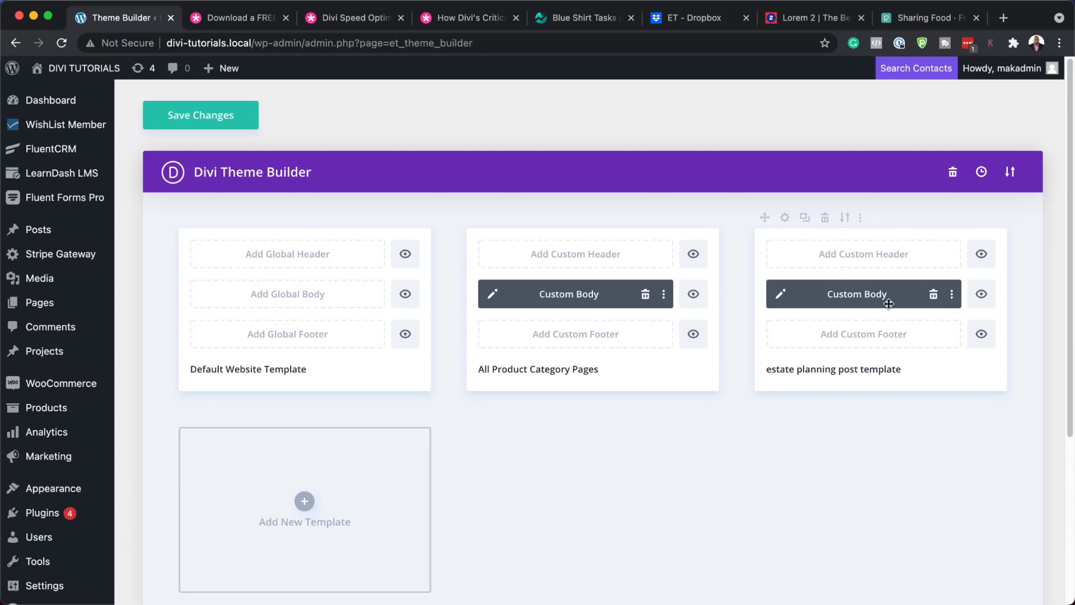
{"action": "left_click", "coordinate": [206, 118]}
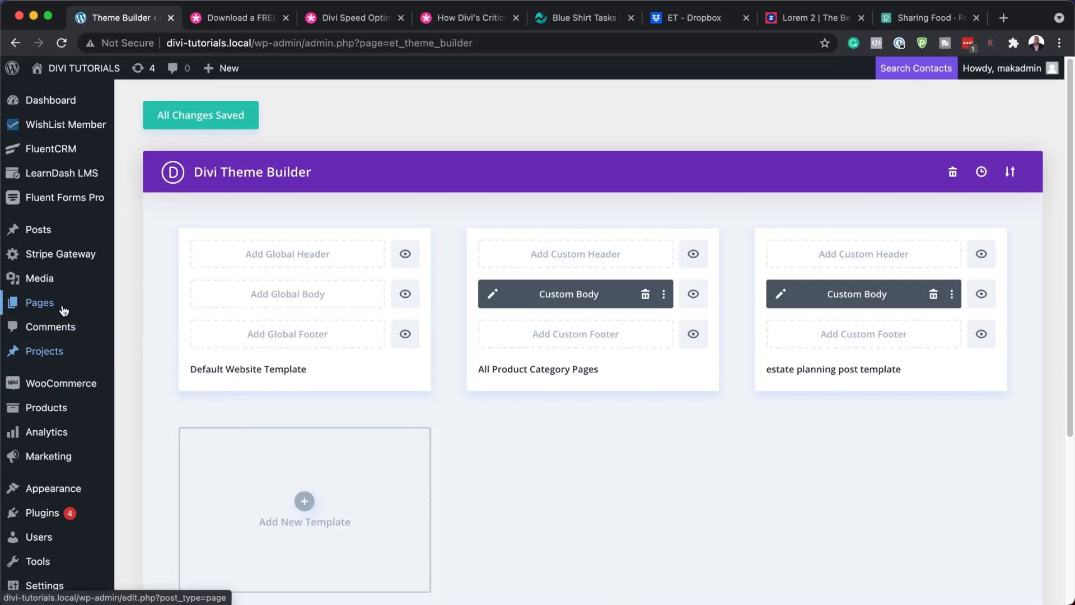
- Open the list of all posts and view the published Lorem ipsum post on the live site
{"action": "mouse_move", "coordinate": [53, 235]}
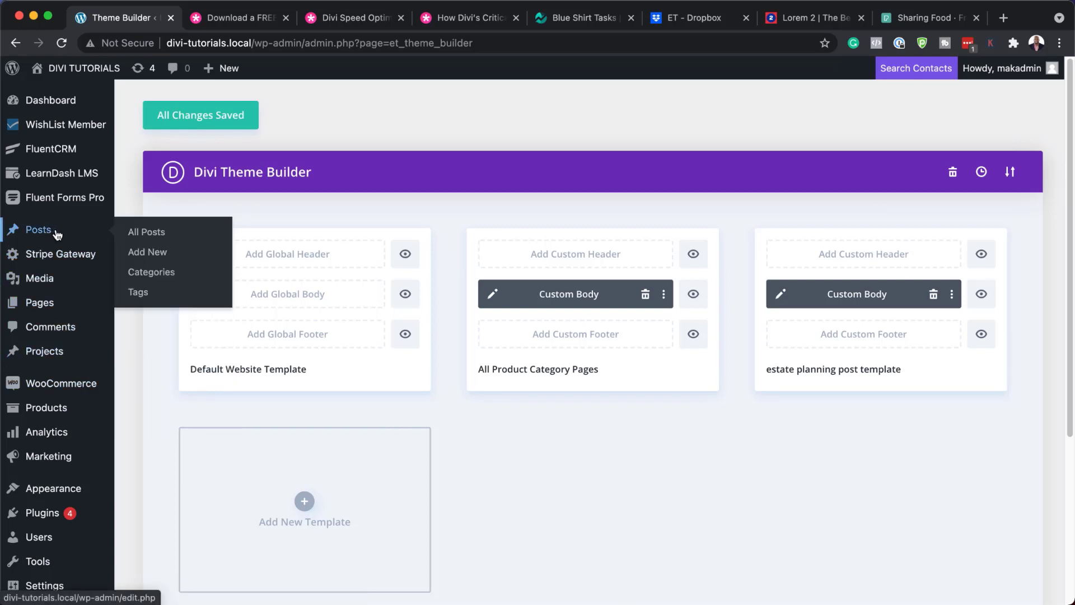
{"action": "left_click", "coordinate": [158, 237]}
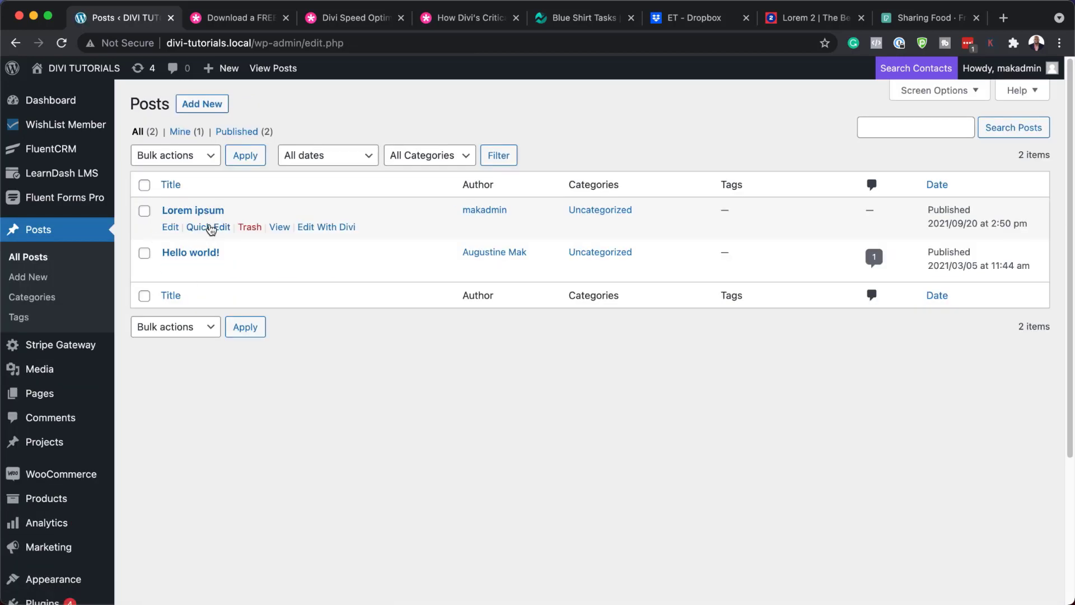
{"action": "left_click", "coordinate": [283, 229]}
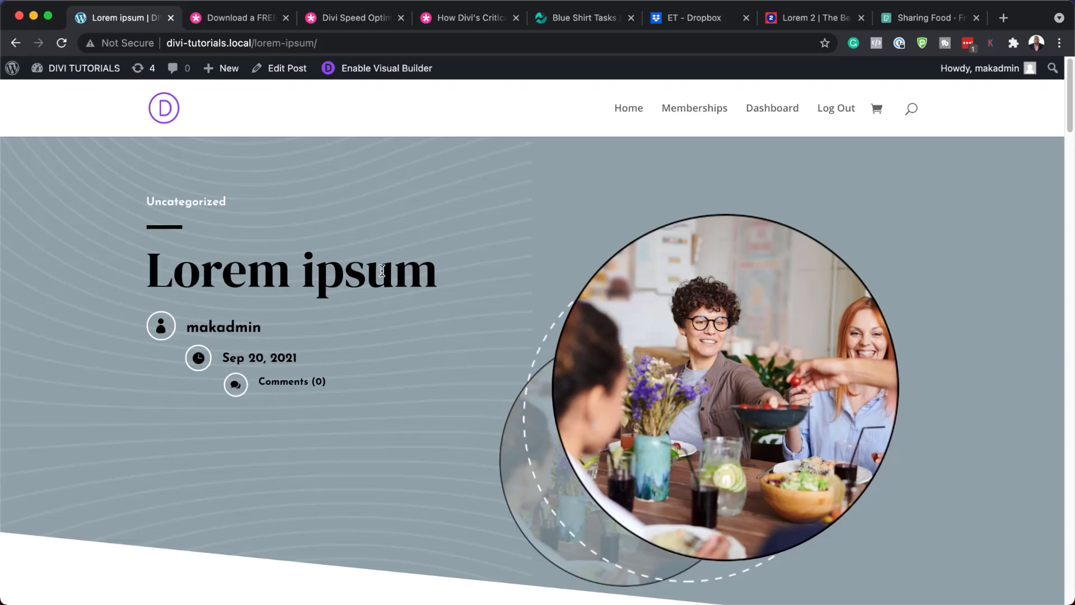
- Examine how the template styles the Lorem ipsum post, from the title header through content, subscribe form, recent posts, author and comments
{"action": "scroll", "coordinate": [424, 398], "scroll_direction": "down", "scroll_amount": 3}
{"action": "scroll", "coordinate": [424, 397], "scroll_direction": "down", "scroll_amount": 6}
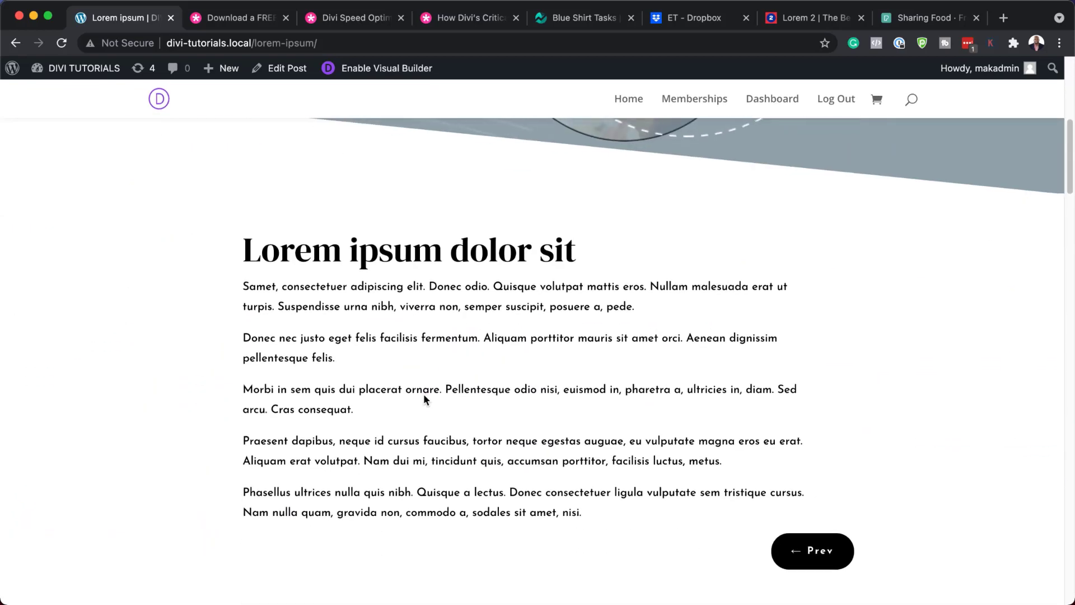
{"action": "scroll", "coordinate": [589, 444], "scroll_direction": "down", "scroll_amount": 5}
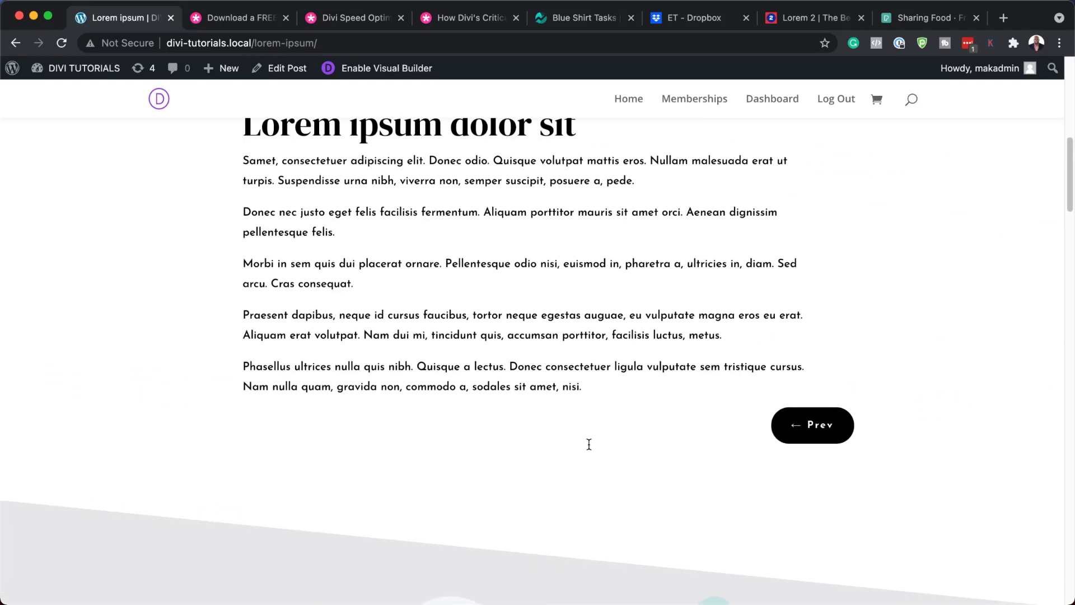
{"action": "scroll", "coordinate": [589, 444], "scroll_direction": "down", "scroll_amount": 6}
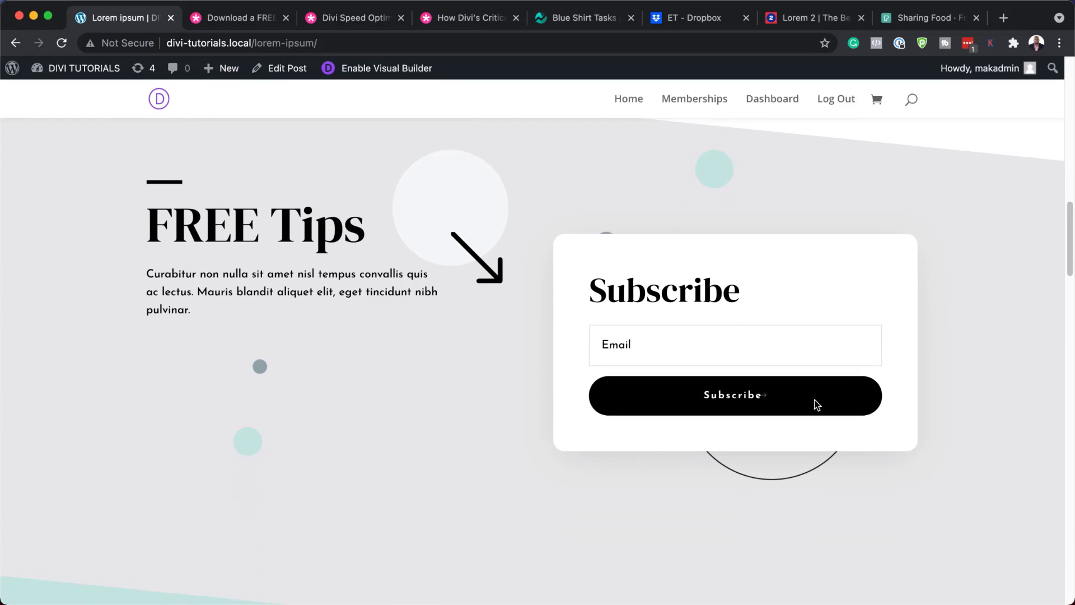
{"action": "scroll", "coordinate": [556, 488], "scroll_direction": "down", "scroll_amount": 9}
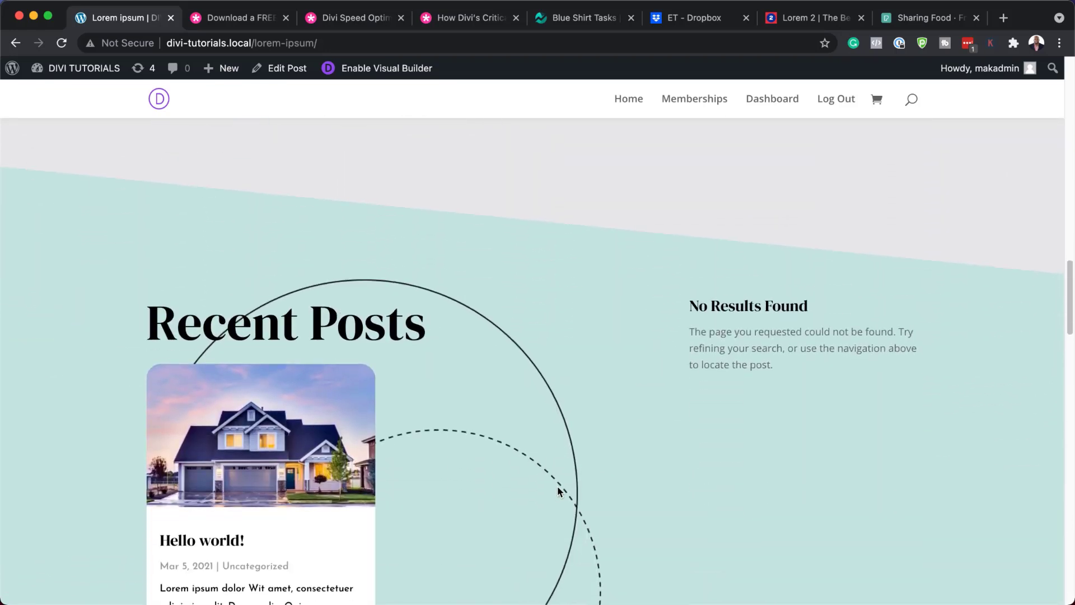
{"action": "scroll", "coordinate": [558, 487], "scroll_direction": "down", "scroll_amount": 2}
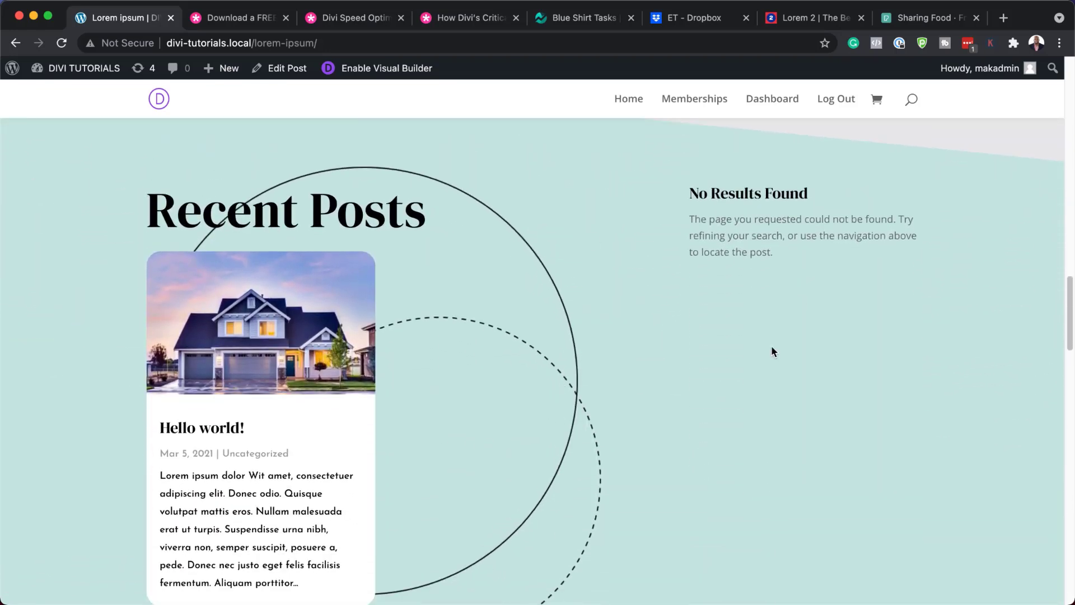
{"action": "scroll", "coordinate": [679, 419], "scroll_direction": "down", "scroll_amount": 9}
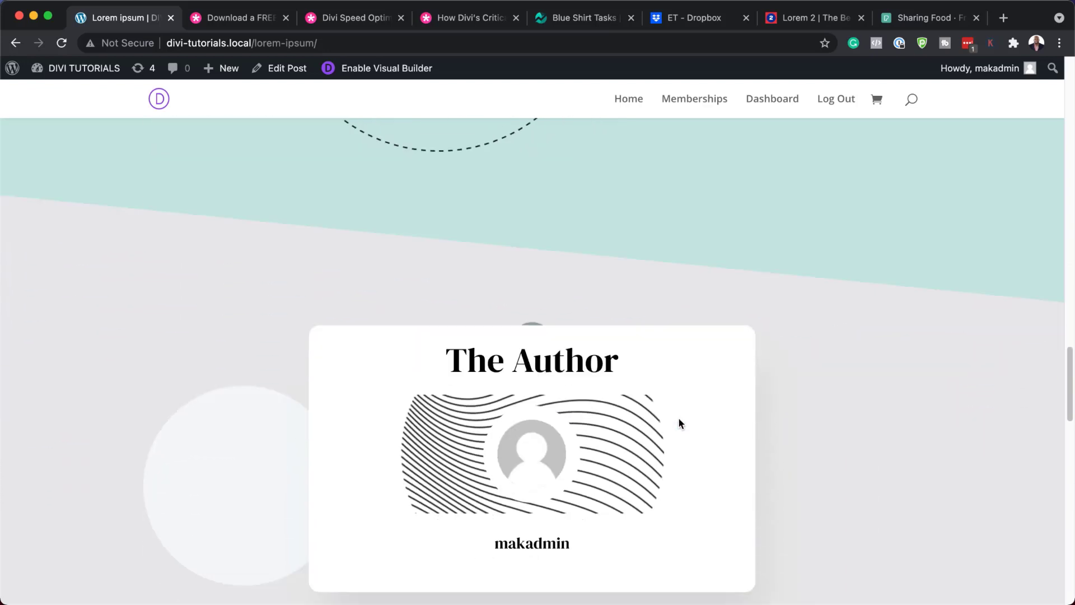
{"action": "scroll", "coordinate": [679, 419], "scroll_direction": "down", "scroll_amount": 3}
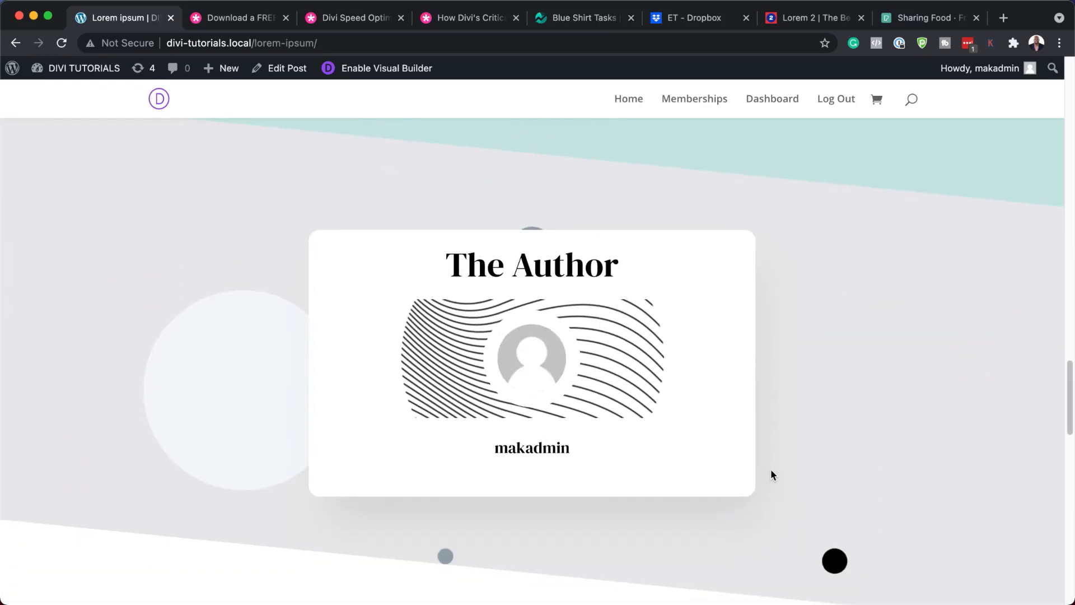
{"action": "scroll", "coordinate": [771, 474], "scroll_direction": "down", "scroll_amount": 9}
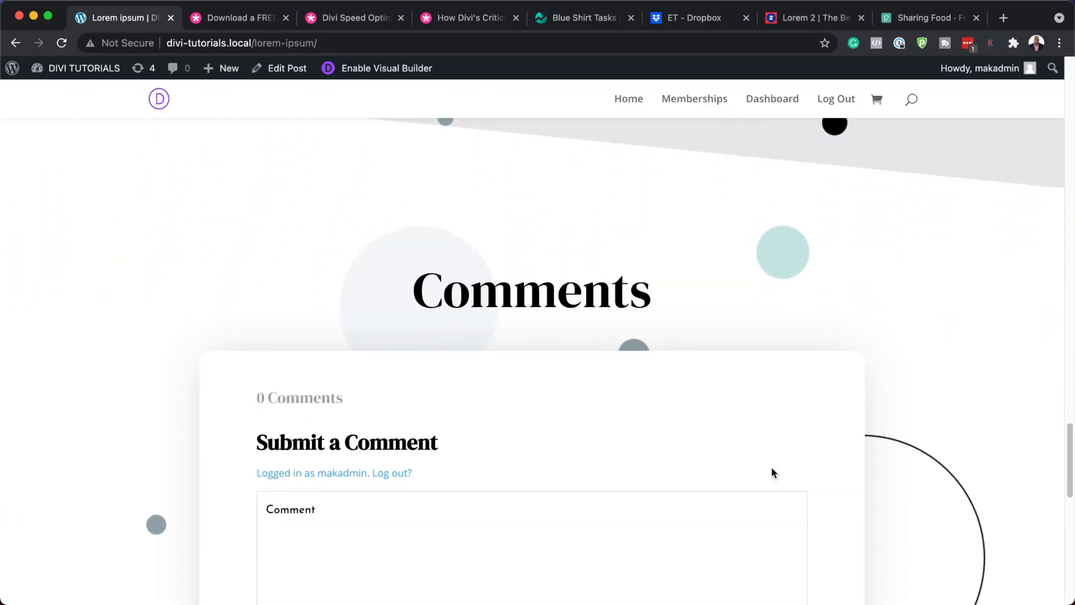
{"action": "scroll", "coordinate": [772, 473], "scroll_direction": "down", "scroll_amount": 5}
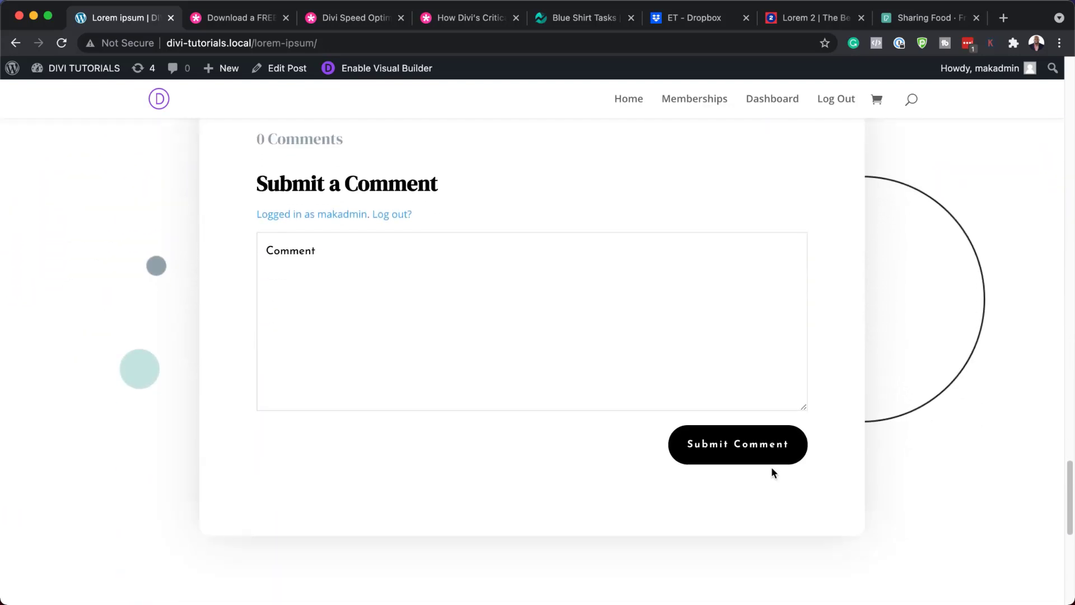
{"action": "scroll", "coordinate": [772, 473], "scroll_direction": "up", "scroll_amount": 20}
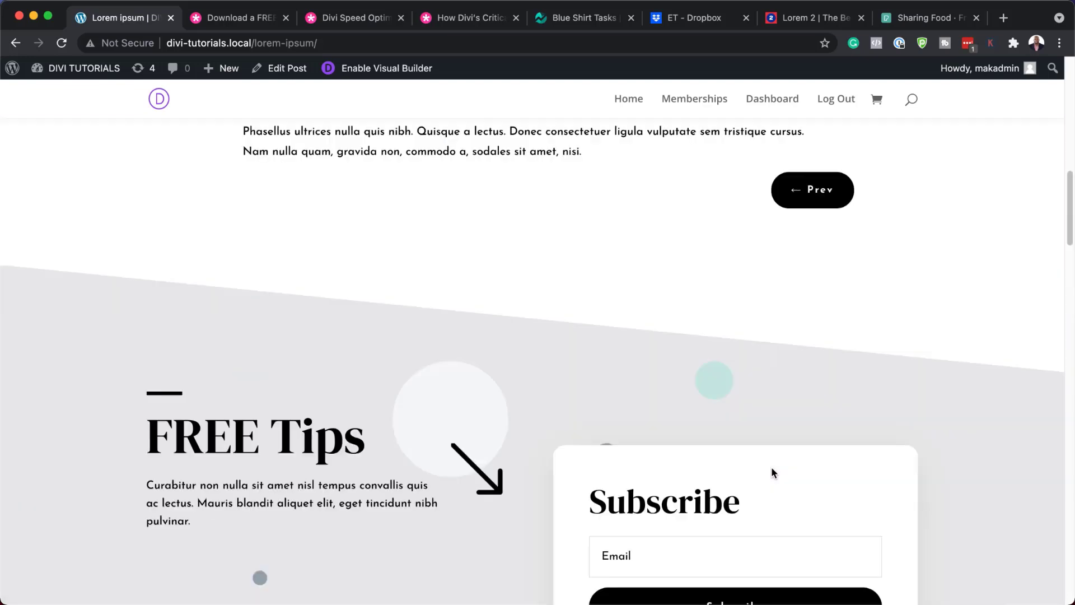
{"action": "scroll", "coordinate": [771, 473], "scroll_direction": "up", "scroll_amount": 13}
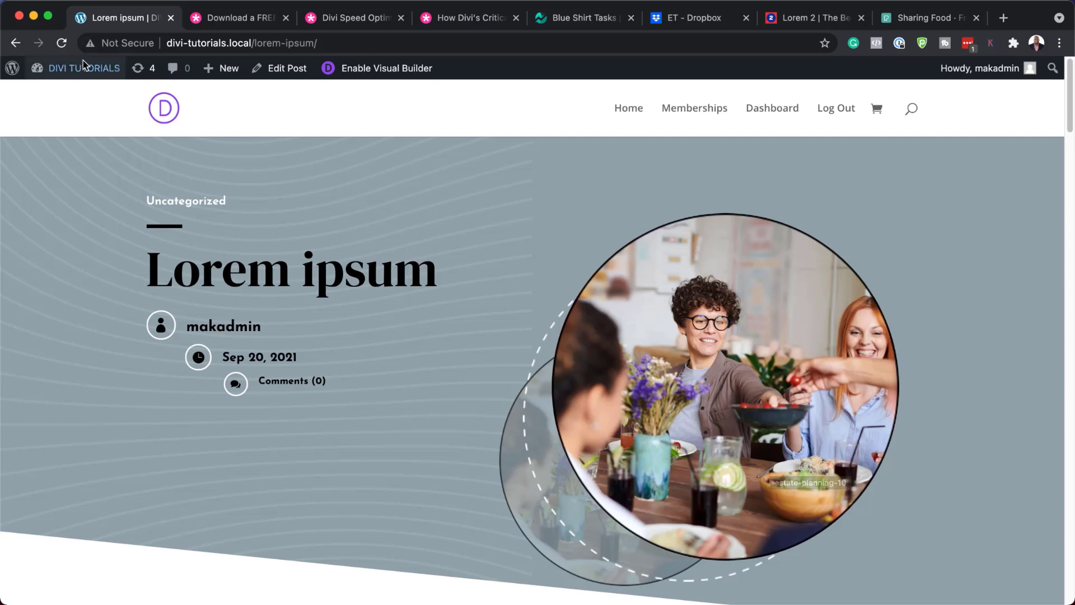
- Return to the Divi Theme Builder in the admin and open the custom body of the estate planning post template for editing
{"action": "mouse_move", "coordinate": [76, 69]}
{"action": "left_click", "coordinate": [68, 96]}
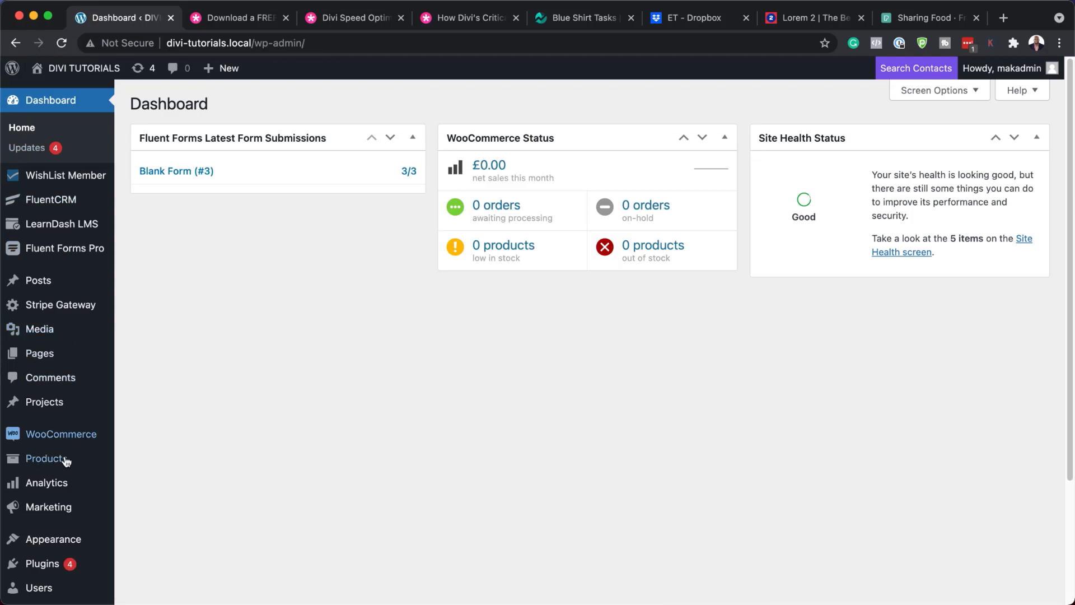
{"action": "scroll", "coordinate": [62, 409], "scroll_direction": "down", "scroll_amount": 3}
{"action": "mouse_move", "coordinate": [40, 563]}
{"action": "left_click", "coordinate": [163, 461]}
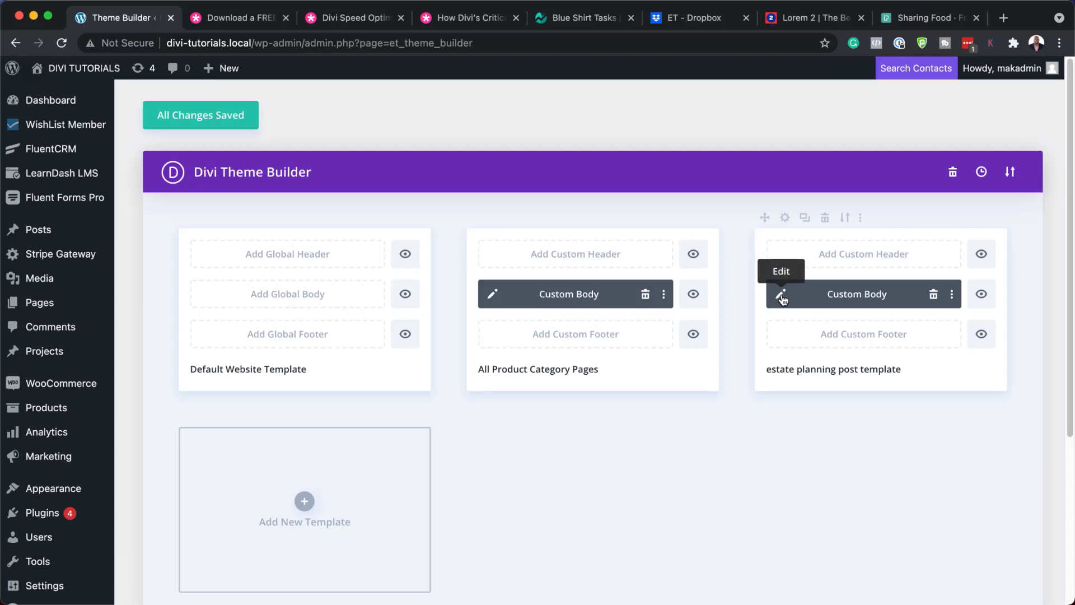
{"action": "left_click", "coordinate": [782, 297]}
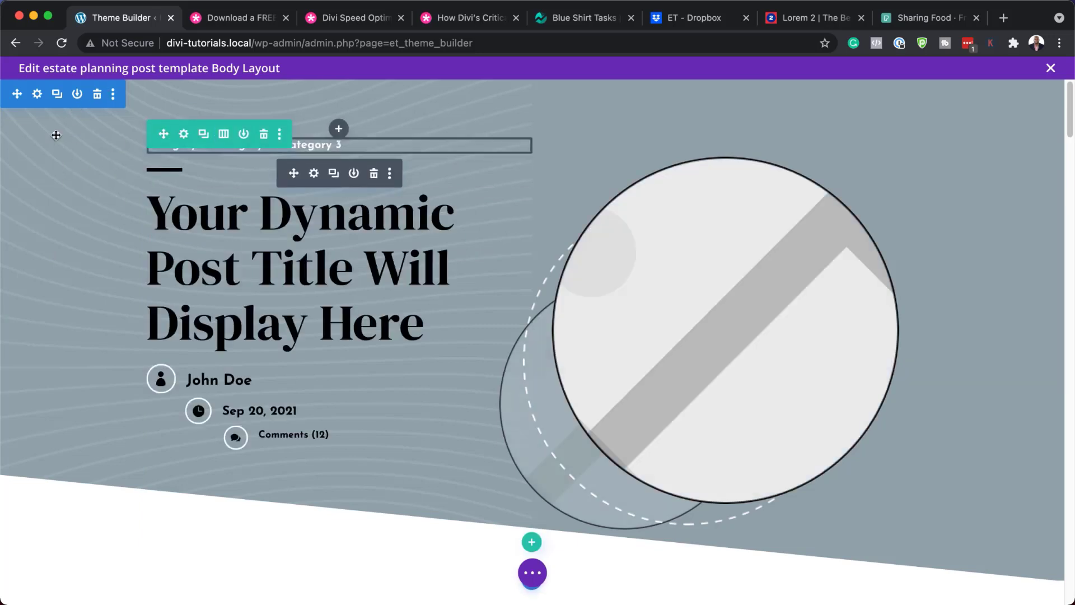
- Try colors such as #fd9e02, #ffbf1f and #071822 as the title section's background, view its image and gradient options, and discard the changes
{"action": "left_click", "coordinate": [38, 94]}
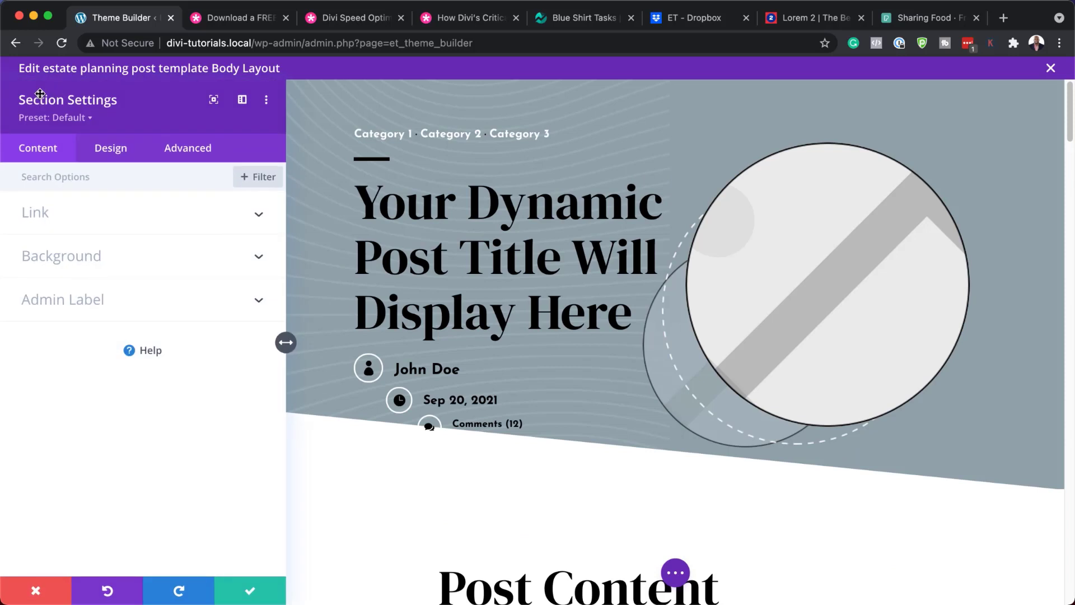
{"action": "left_click", "coordinate": [92, 260]}
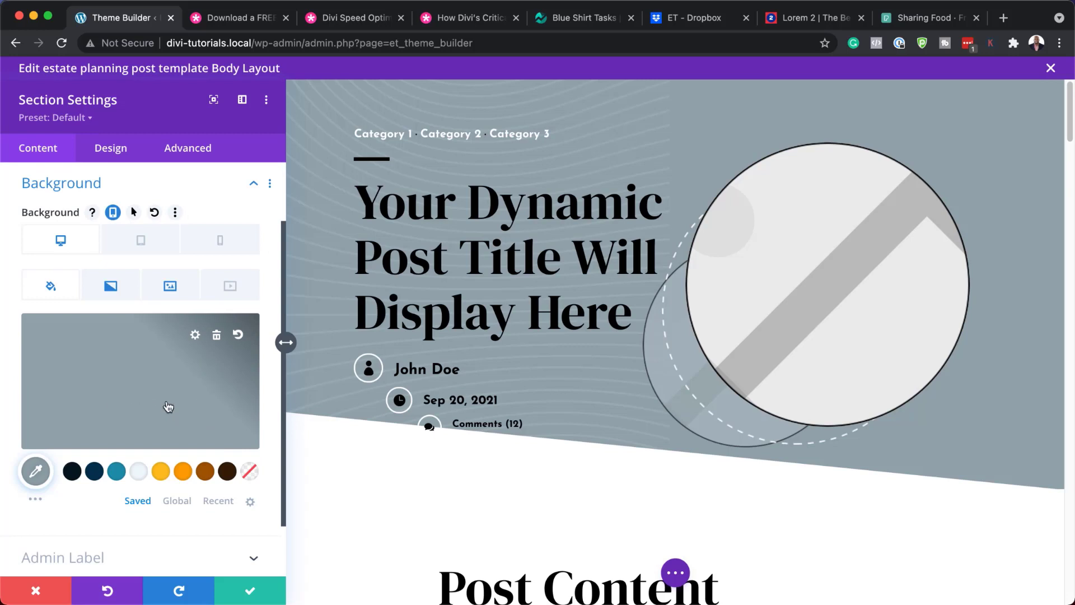
{"action": "left_click", "coordinate": [181, 473]}
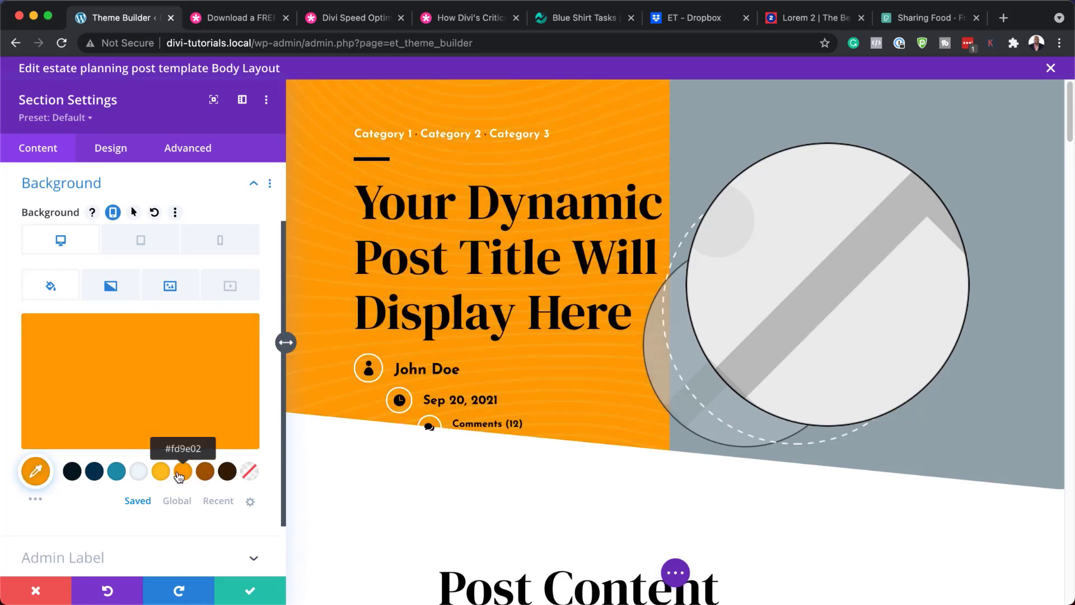
{"action": "left_click", "coordinate": [161, 471]}
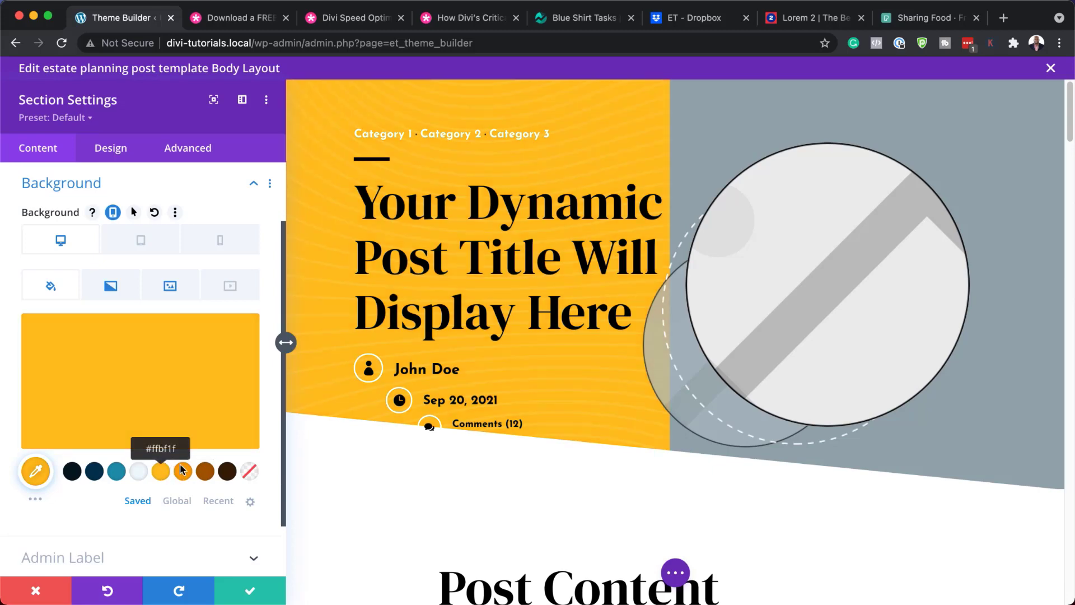
{"action": "left_click", "coordinate": [226, 472]}
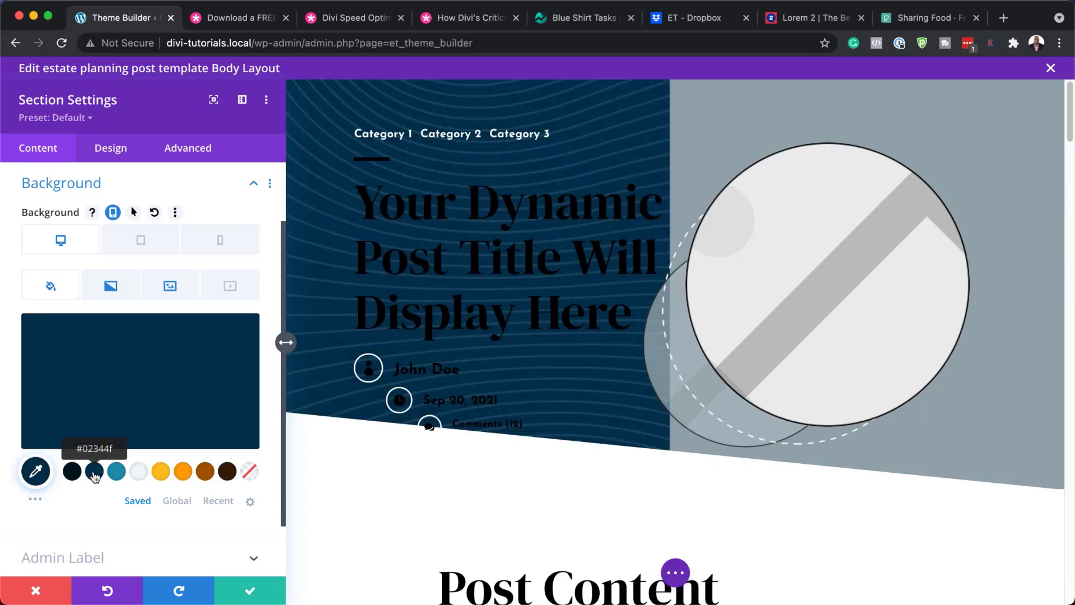
{"action": "left_click", "coordinate": [71, 473]}
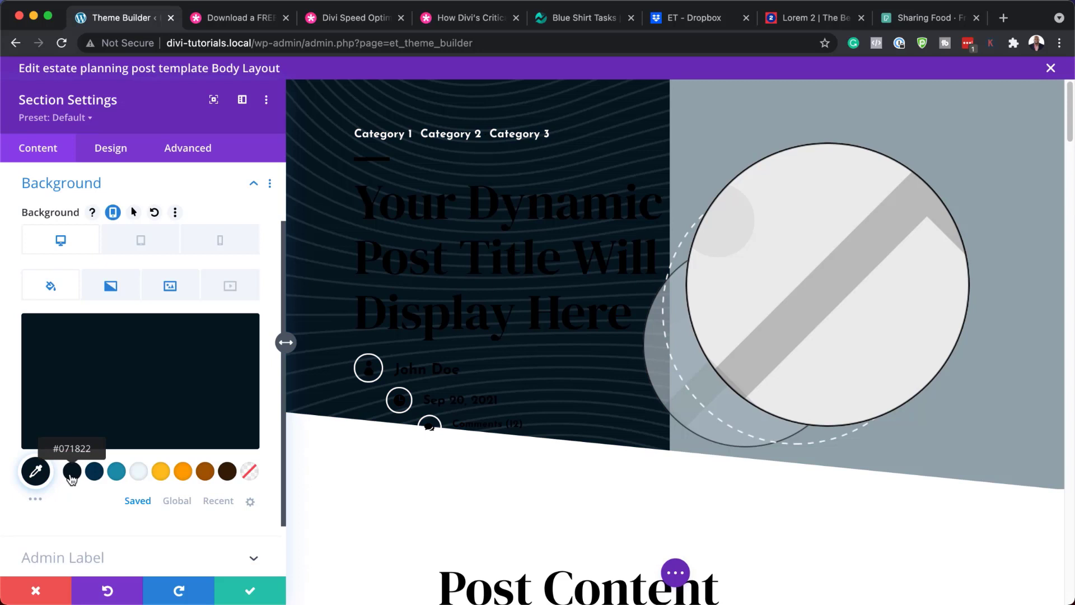
{"action": "left_click", "coordinate": [185, 291]}
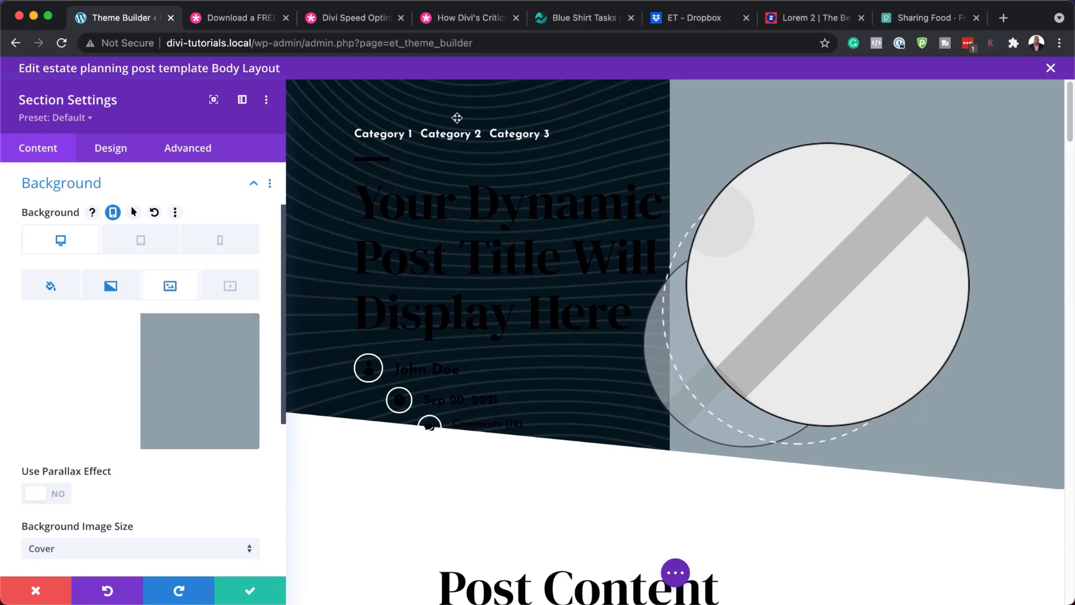
{"action": "left_click", "coordinate": [110, 287]}
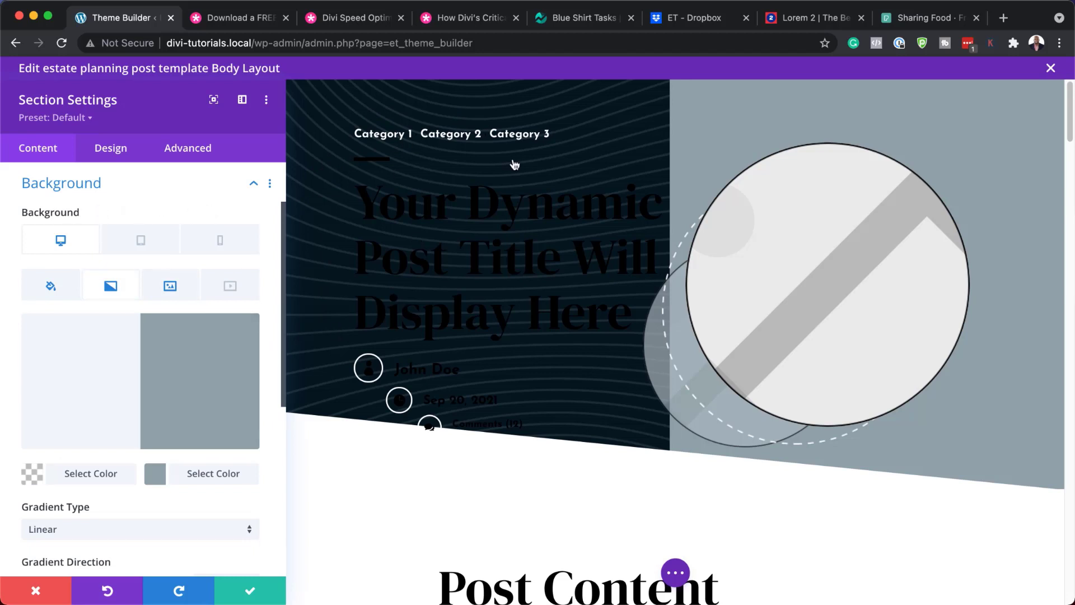
{"action": "left_click", "coordinate": [35, 591]}
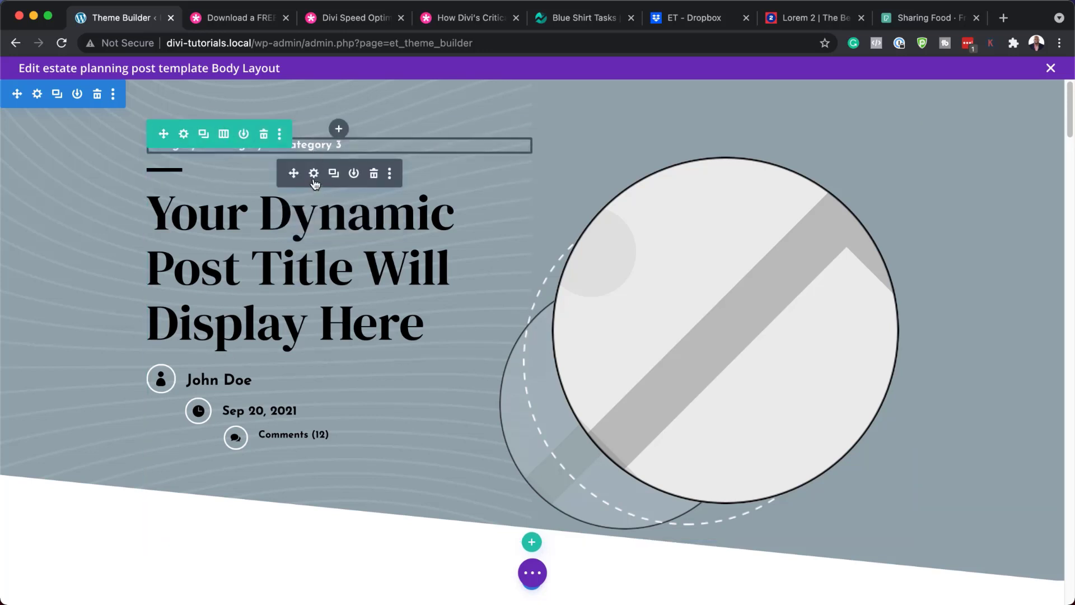
- Open the link text design settings of the post categories text and set the link text color to #eef7fb after trying orange and brown shades
{"action": "left_click", "coordinate": [314, 174]}
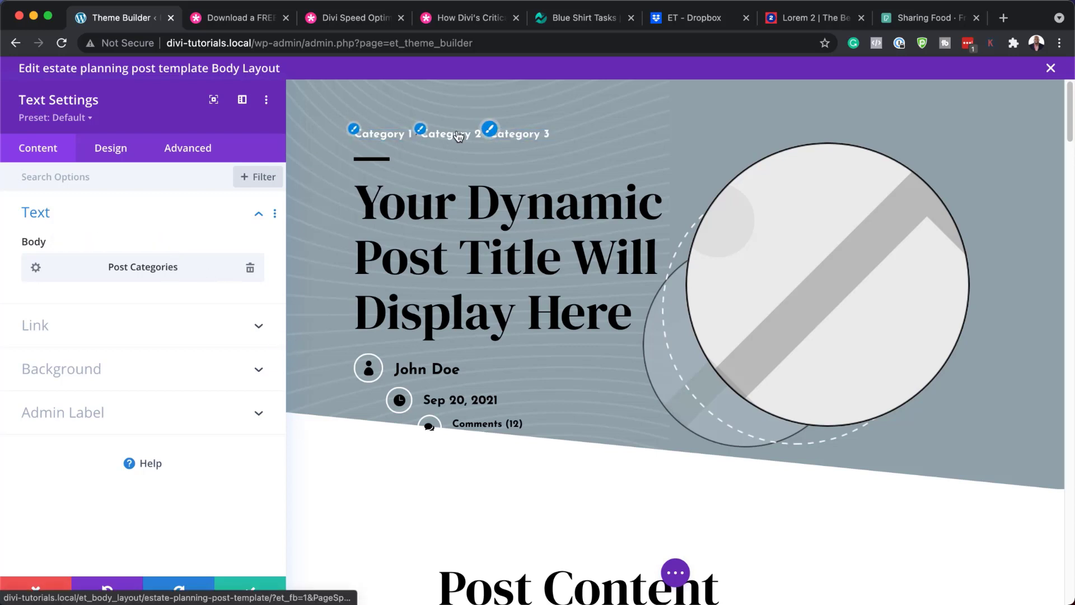
{"action": "left_click", "coordinate": [356, 133]}
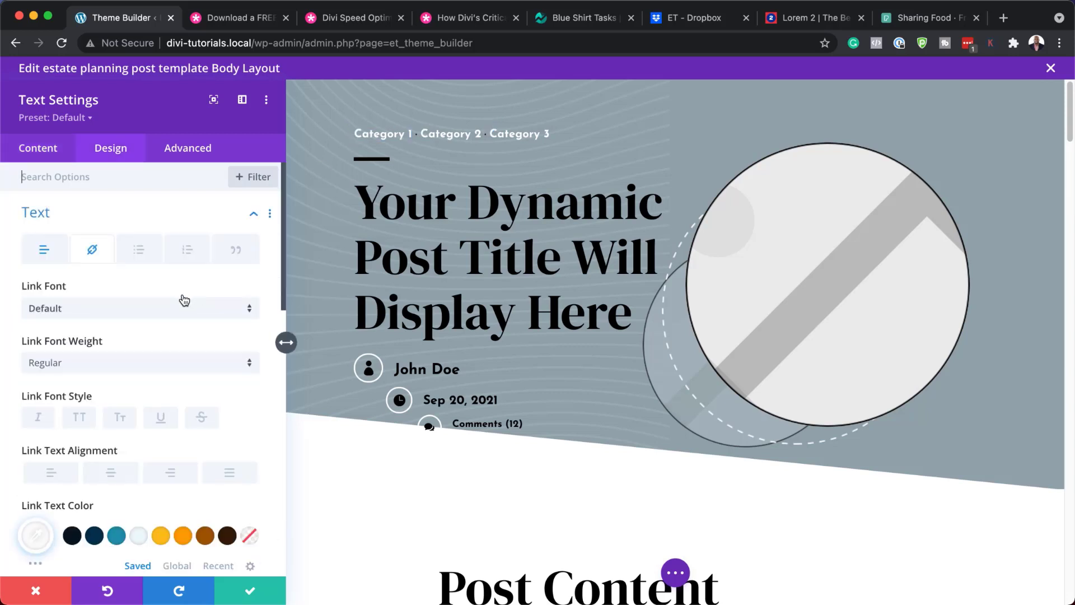
{"action": "left_click", "coordinate": [162, 537]}
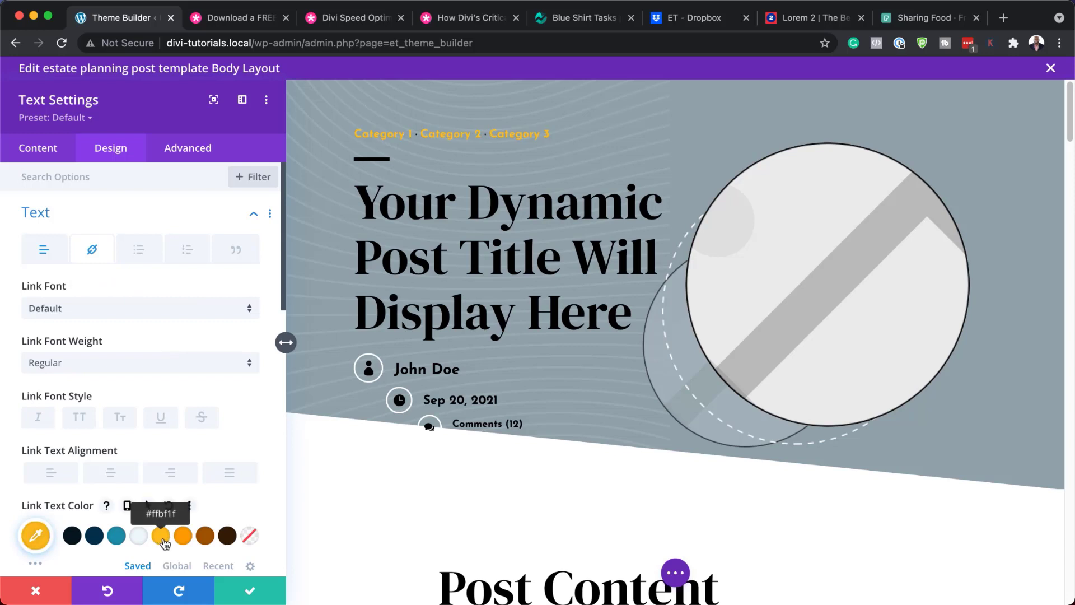
{"action": "left_click", "coordinate": [187, 541]}
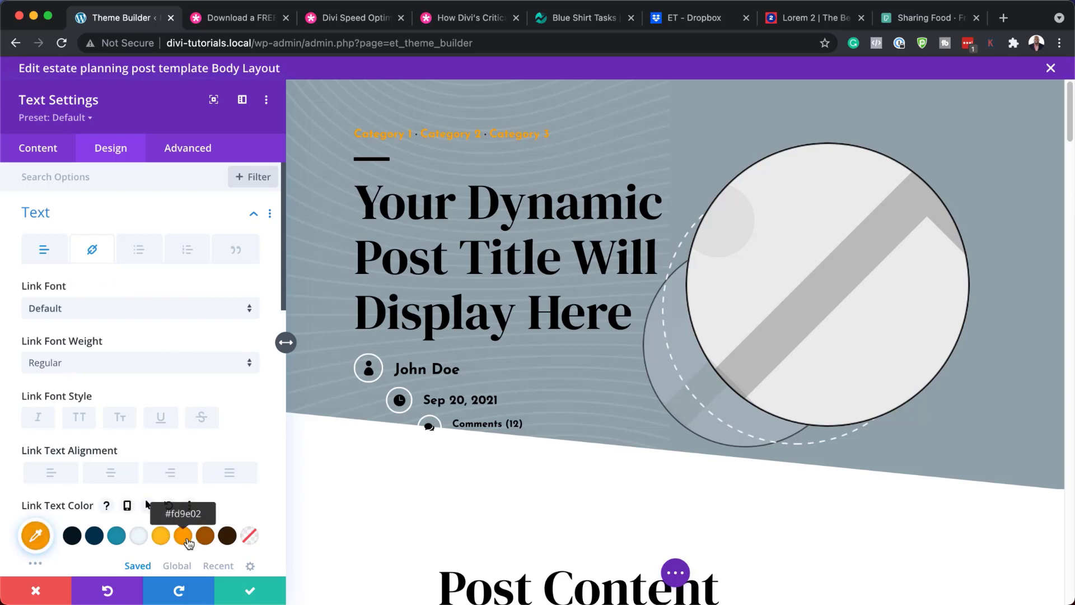
{"action": "left_click", "coordinate": [205, 537]}
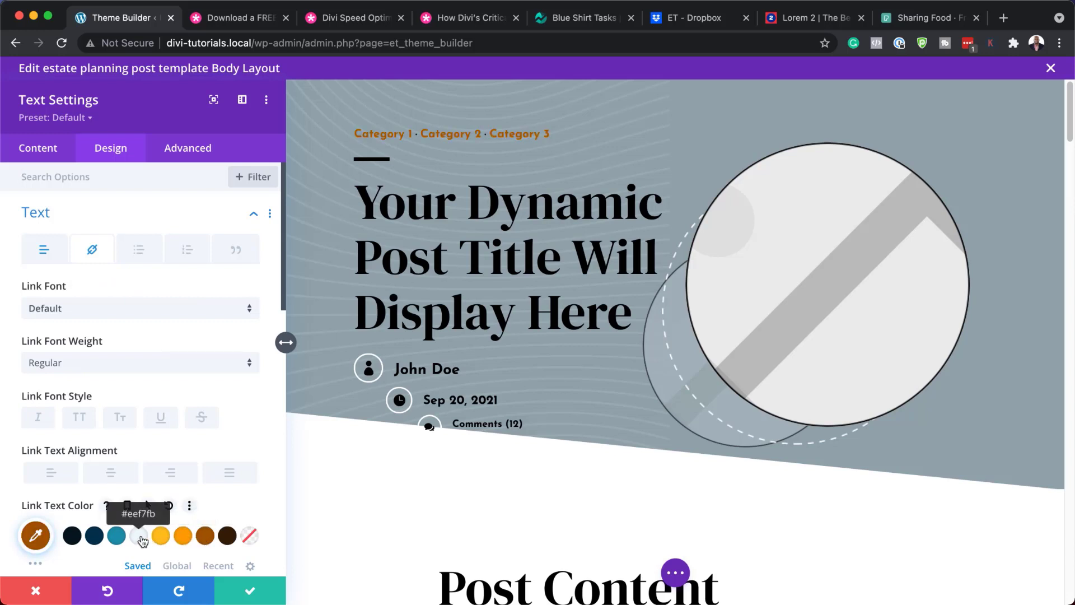
{"action": "left_click", "coordinate": [141, 539]}
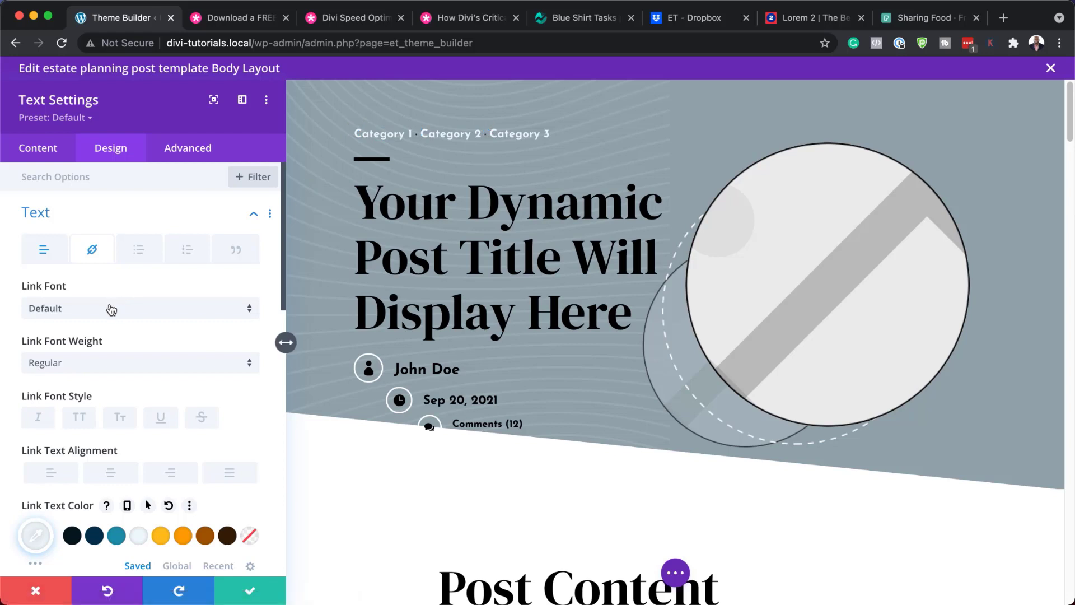
- Set the link font of the post categories text to Montserrat
{"action": "scroll", "coordinate": [165, 358], "scroll_direction": "down", "scroll_amount": 1}
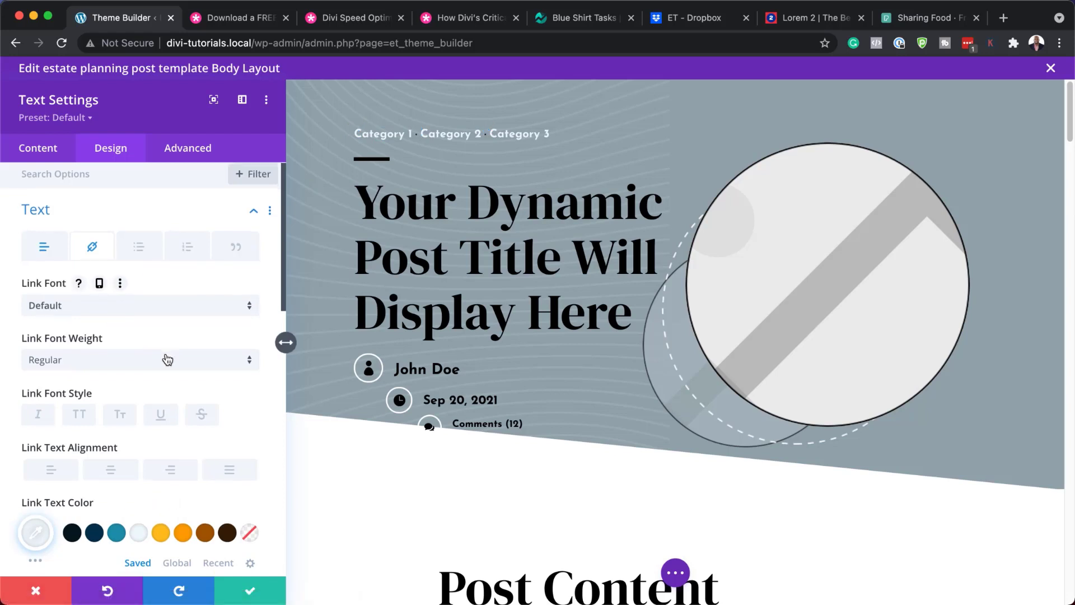
{"action": "left_click", "coordinate": [117, 305]}
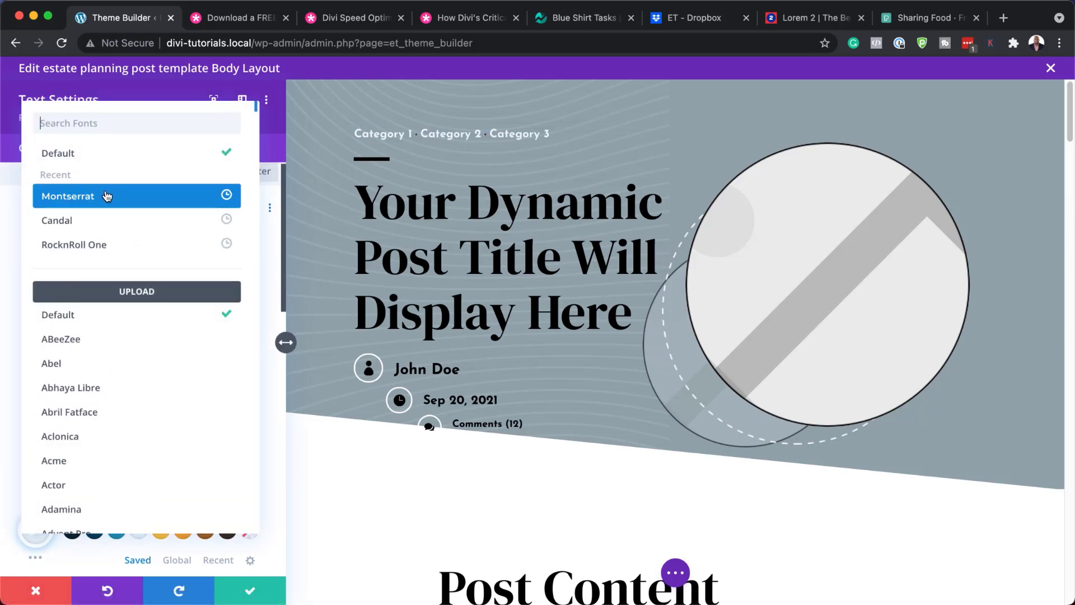
{"action": "left_click", "coordinate": [106, 196]}
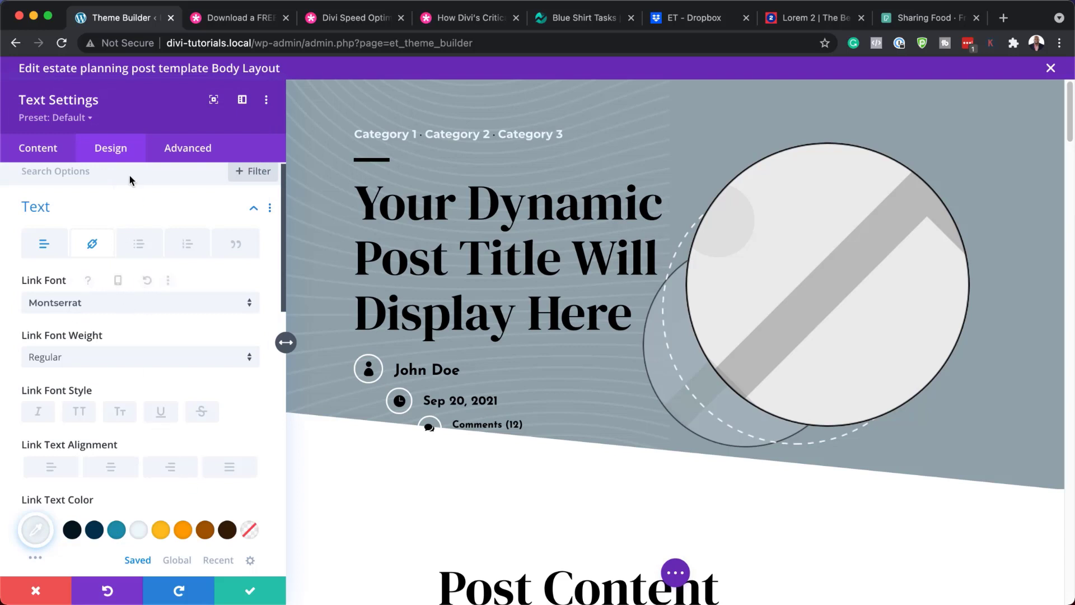
- Discard the post categories text changes and try Montserrat in Bold weight as the H1 heading font of the post title
{"action": "left_click", "coordinate": [38, 592]}
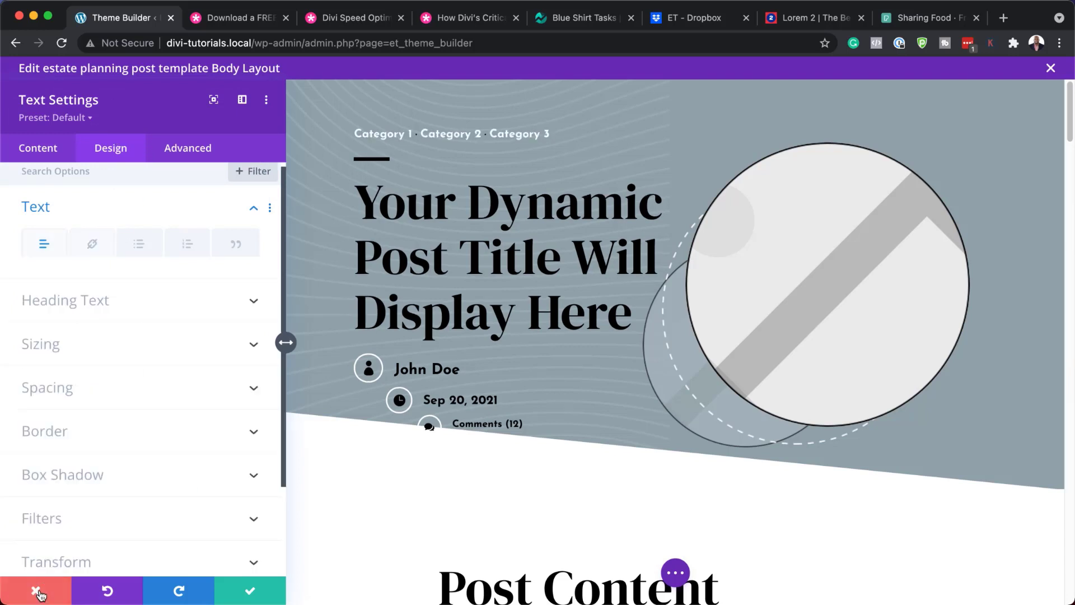
{"action": "mouse_move", "coordinate": [215, 212]}
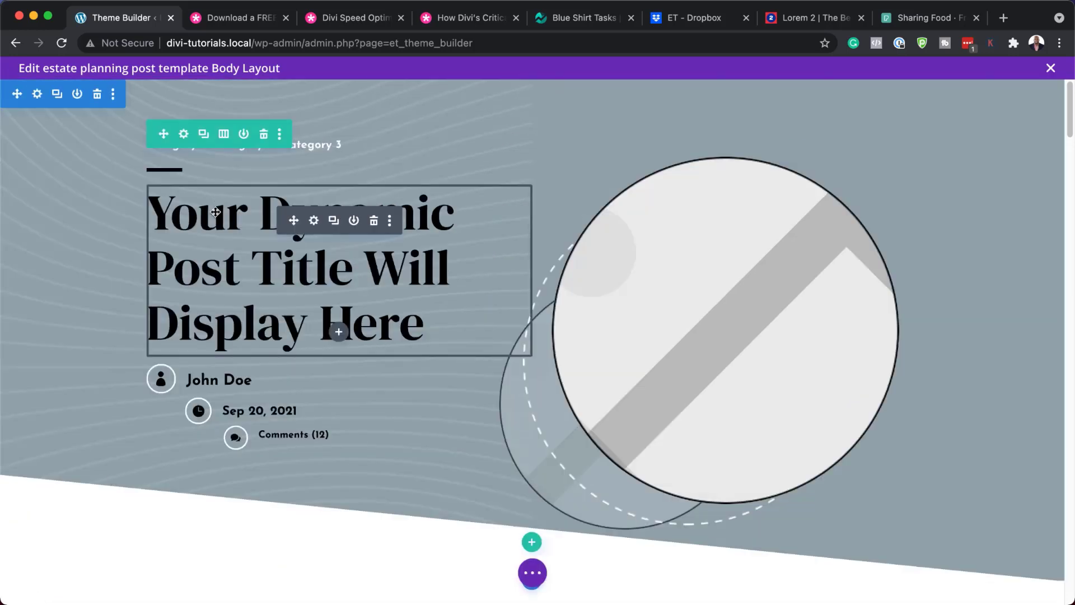
{"action": "left_click", "coordinate": [315, 222]}
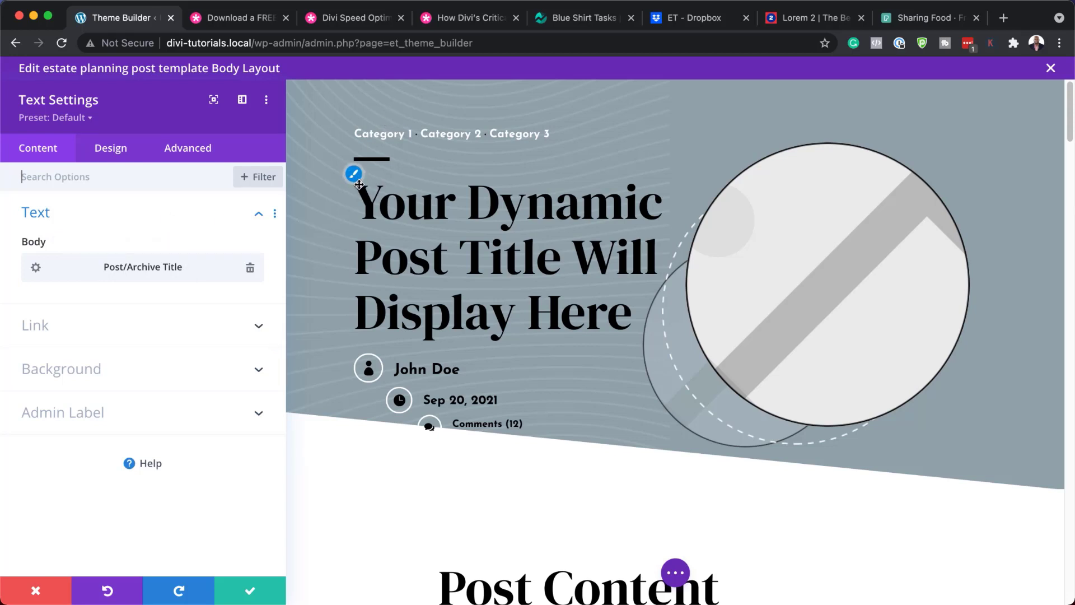
{"action": "left_click", "coordinate": [354, 175]}
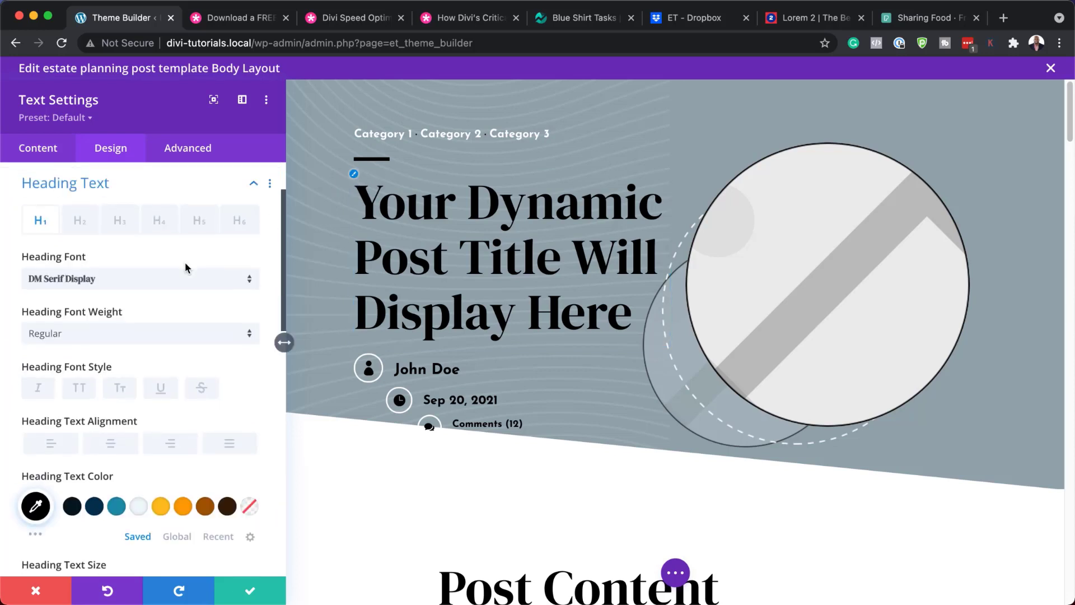
{"action": "left_click", "coordinate": [149, 284]}
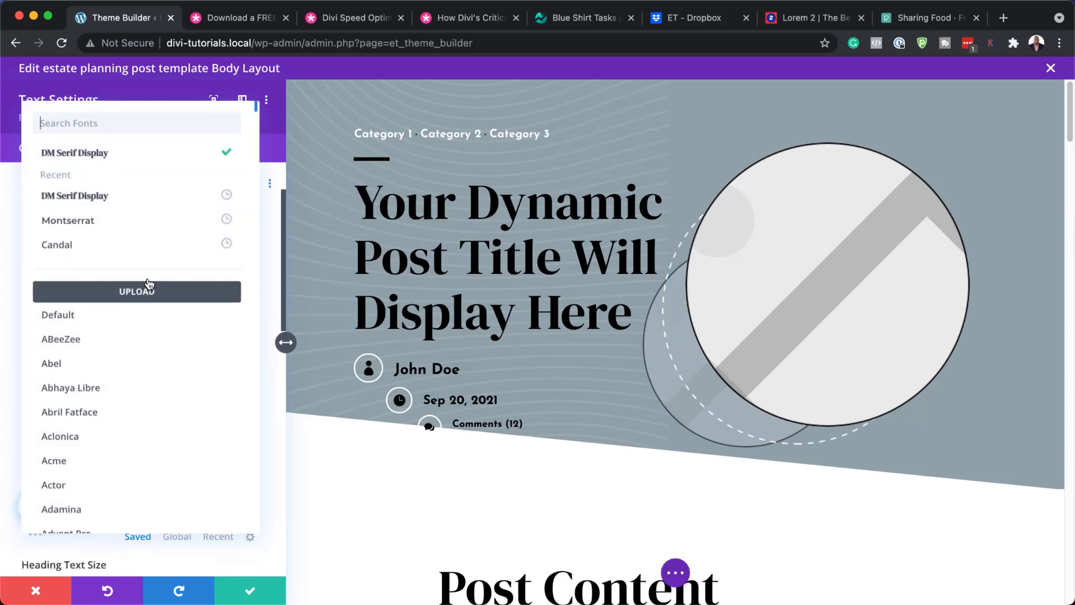
{"action": "left_click", "coordinate": [94, 224]}
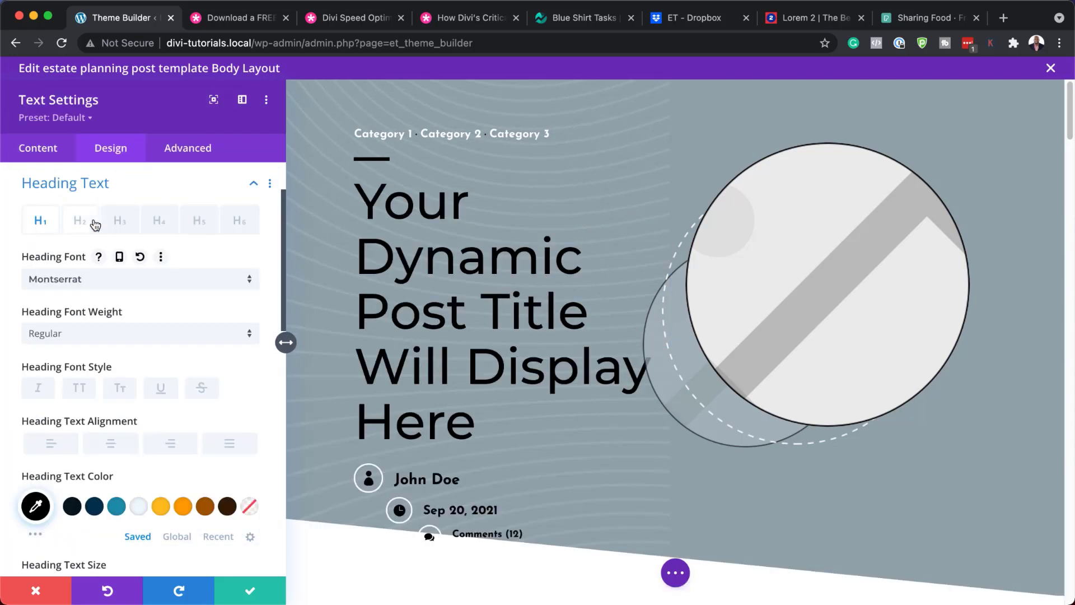
{"action": "left_click", "coordinate": [102, 338]}
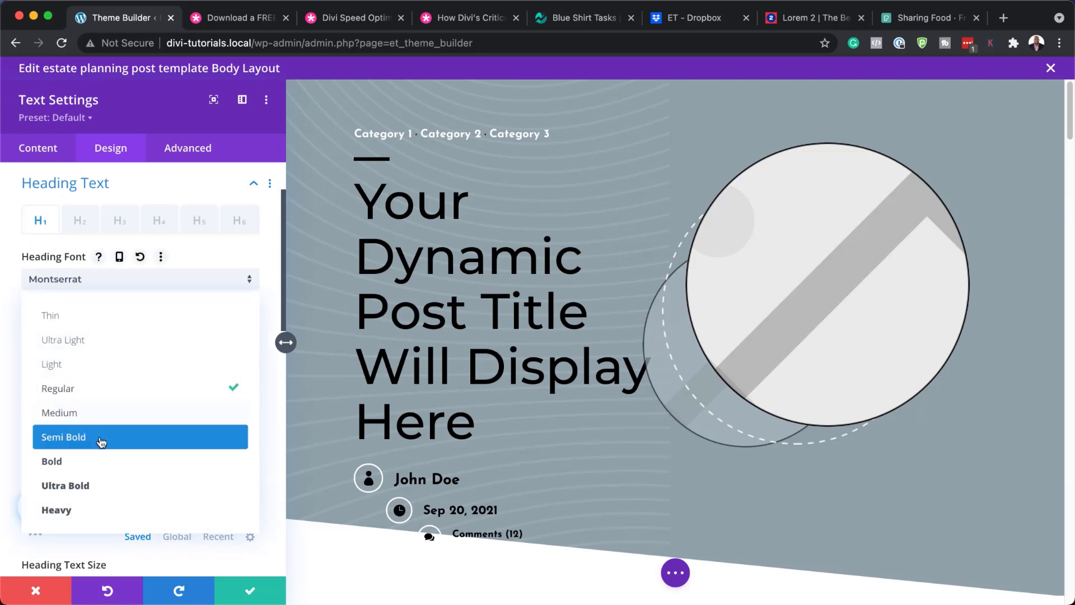
{"action": "left_click", "coordinate": [102, 468]}
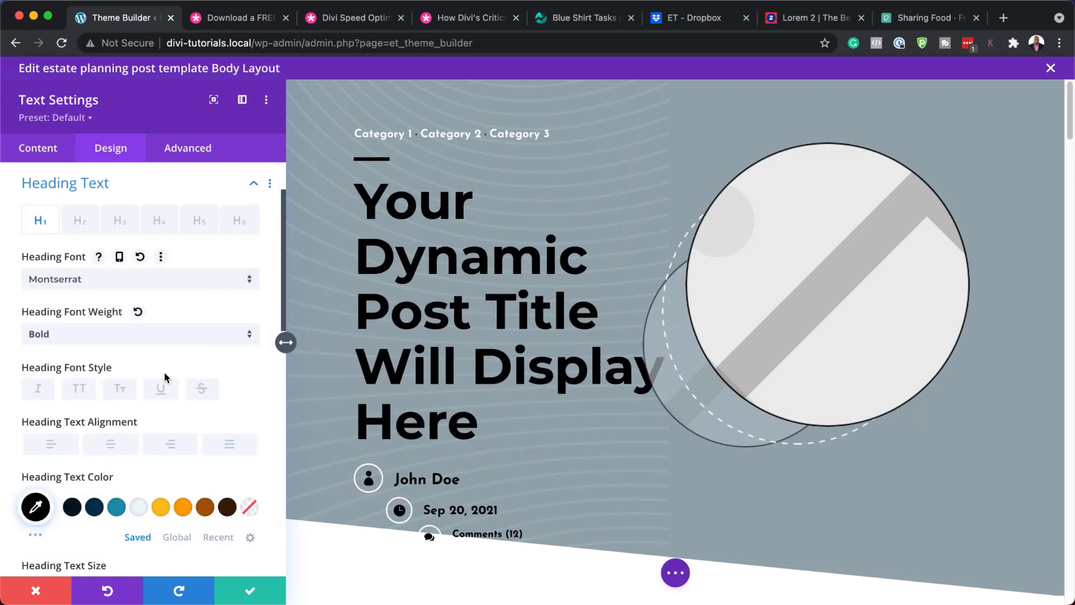
- Reduce the post title's heading text size to 49px
{"action": "scroll", "coordinate": [224, 493], "scroll_direction": "down", "scroll_amount": 2}
{"action": "scroll", "coordinate": [212, 518], "scroll_direction": "down", "scroll_amount": 3}
{"action": "left_click_drag", "start_coordinate": [124, 482], "coordinate": [95, 482]}
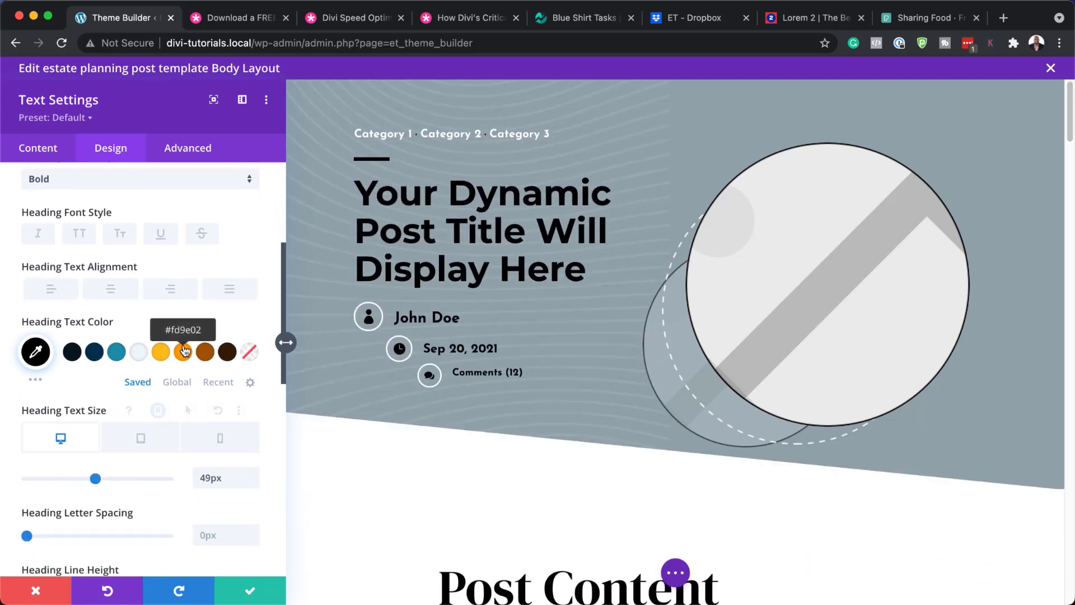
- Try #fd9e02, #ffbf1f and #eef7fb as the post title's heading text color and discard the title changes
{"action": "left_click", "coordinate": [183, 352]}
{"action": "left_click", "coordinate": [161, 352]}
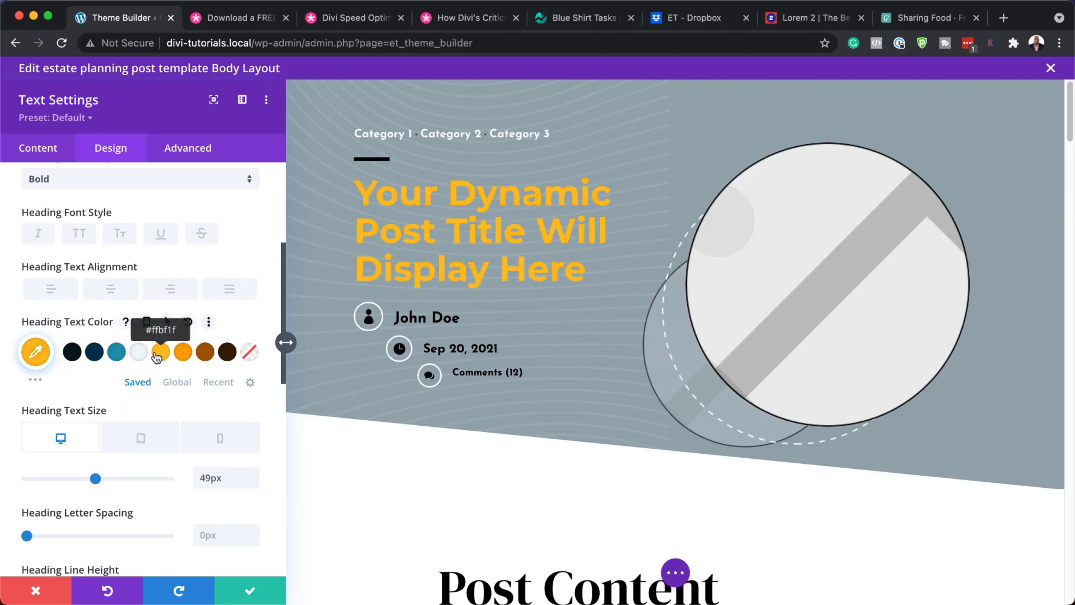
{"action": "left_click", "coordinate": [138, 353]}
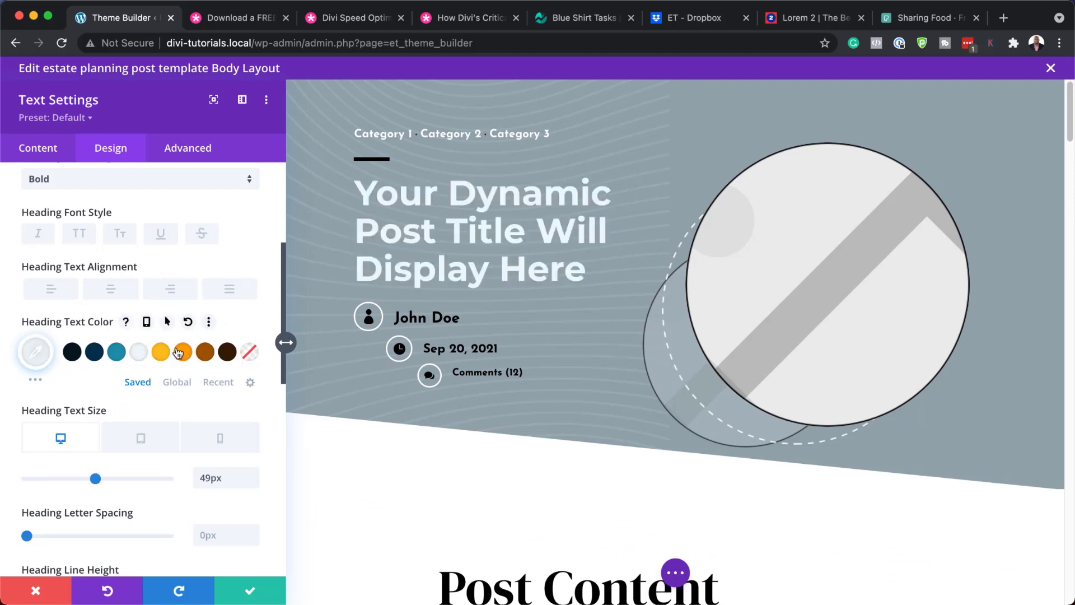
{"action": "left_click", "coordinate": [35, 594]}
- Open the image and icon design settings of the post author blurb and try #ffbf1f and #eef7fb as the icon color
{"action": "scroll", "coordinate": [283, 317], "scroll_direction": "down", "scroll_amount": 2}
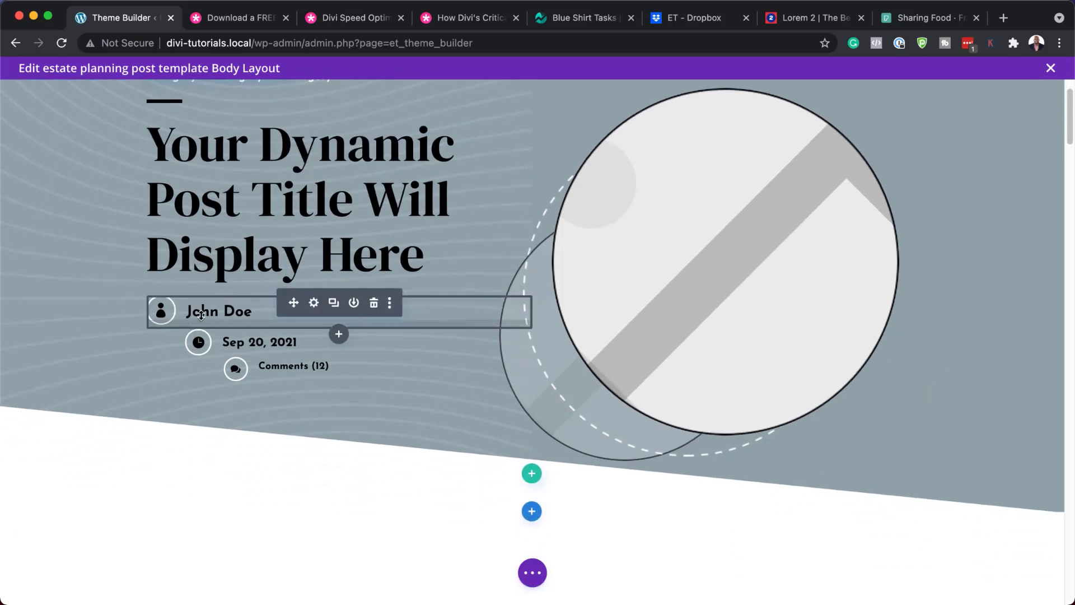
{"action": "left_click", "coordinate": [314, 303]}
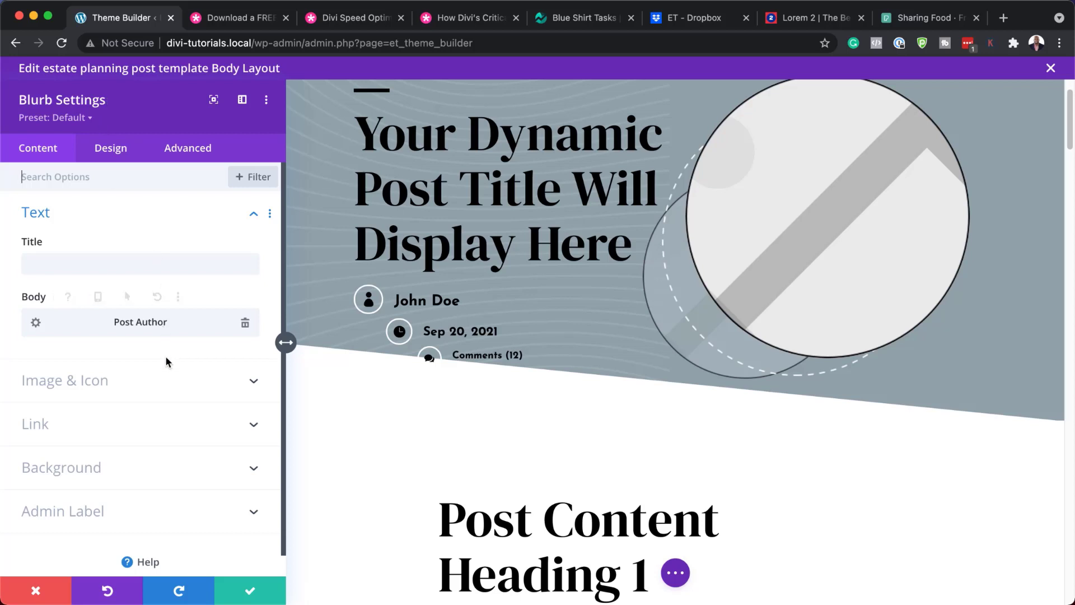
{"action": "scroll", "coordinate": [165, 360], "scroll_direction": "down", "scroll_amount": 1}
{"action": "left_click", "coordinate": [354, 286]}
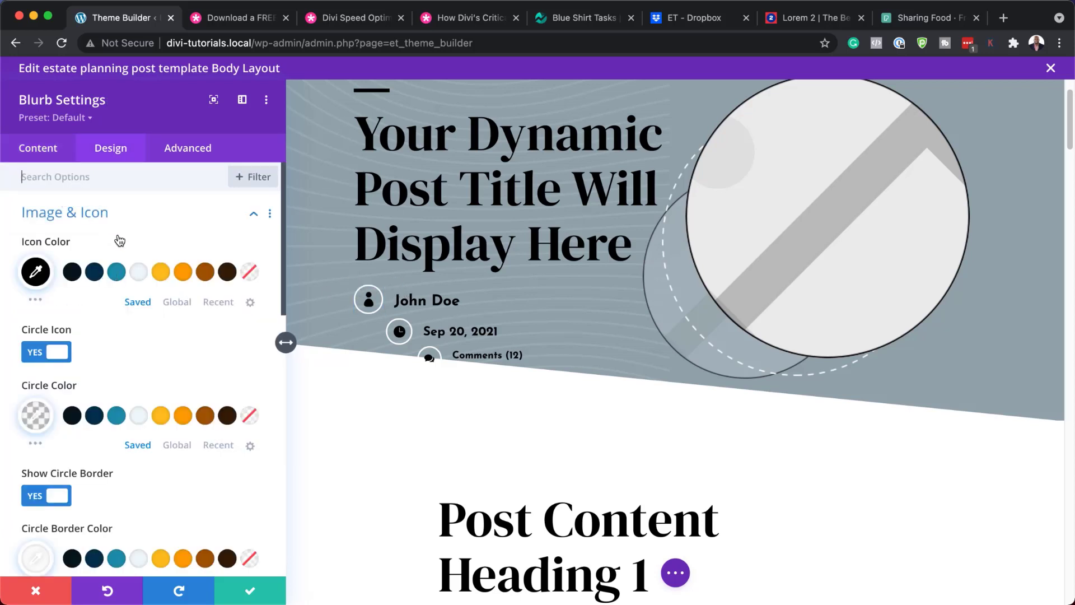
{"action": "left_click", "coordinate": [160, 273]}
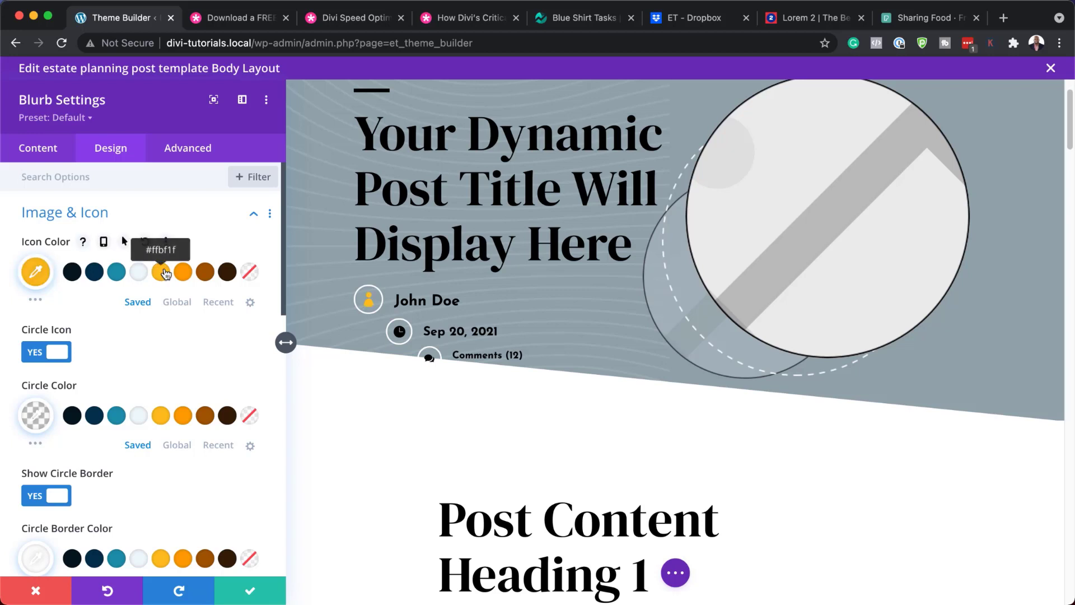
{"action": "left_click", "coordinate": [143, 278]}
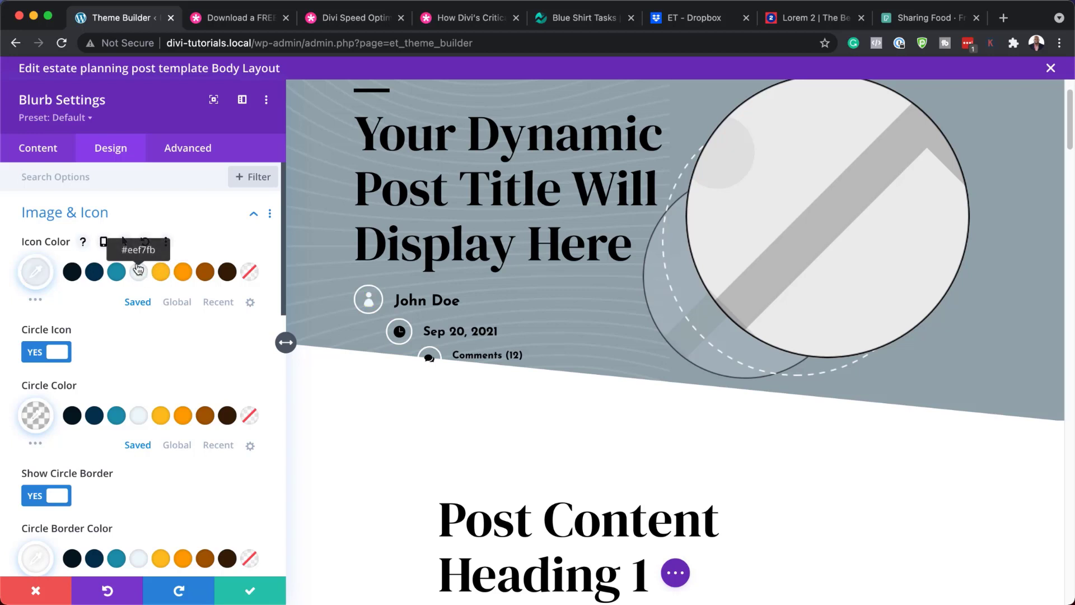
- Try #ffbf1f as the circle color behind the author icon and return it to transparent
{"action": "scroll", "coordinate": [203, 351], "scroll_direction": "down", "scroll_amount": 2}
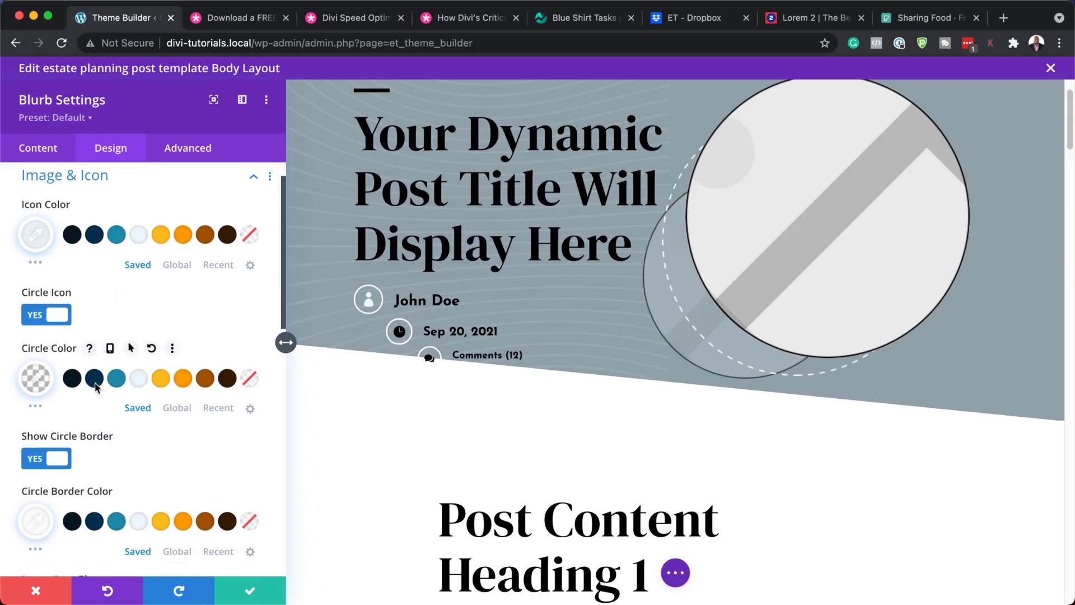
{"action": "left_click", "coordinate": [162, 379]}
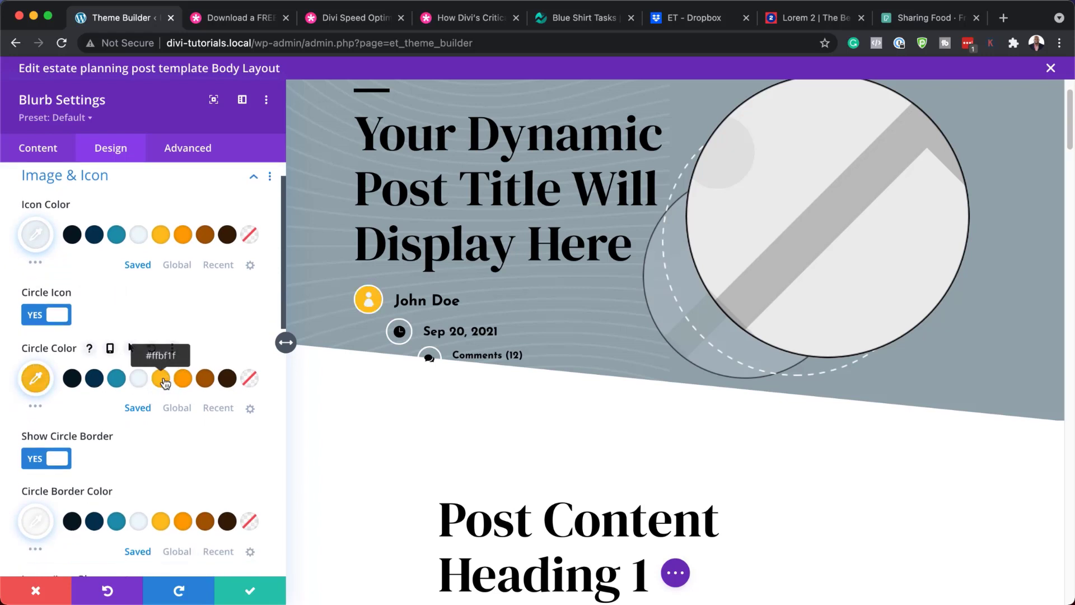
{"action": "left_click", "coordinate": [249, 378]}
- Set both the circle border color and the icon color of the author blurb to #ffbf1f
{"action": "scroll", "coordinate": [130, 439], "scroll_direction": "down", "scroll_amount": 2}
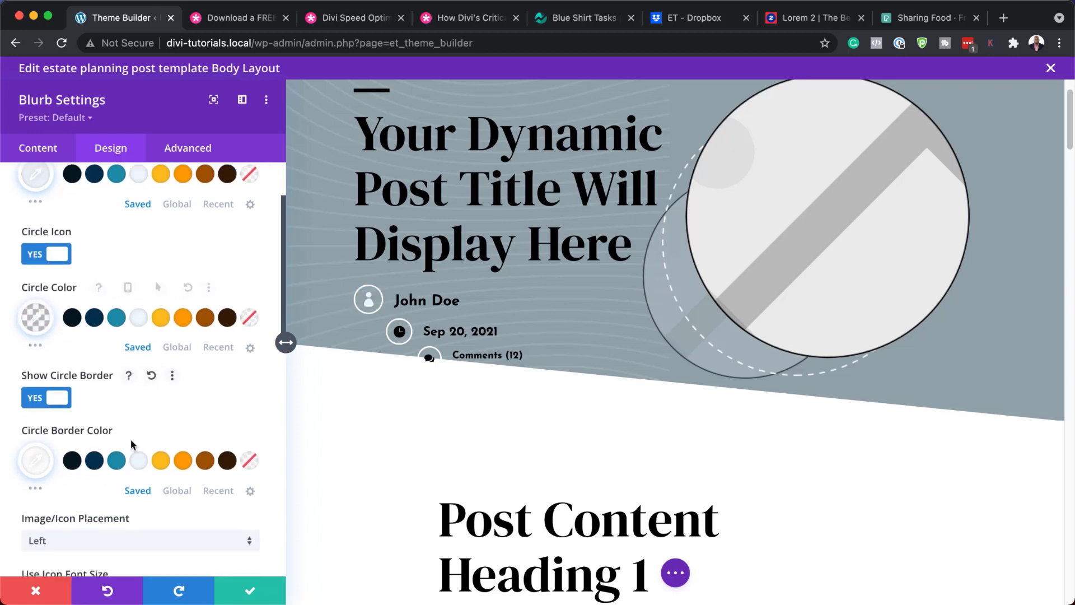
{"action": "left_click", "coordinate": [161, 423]}
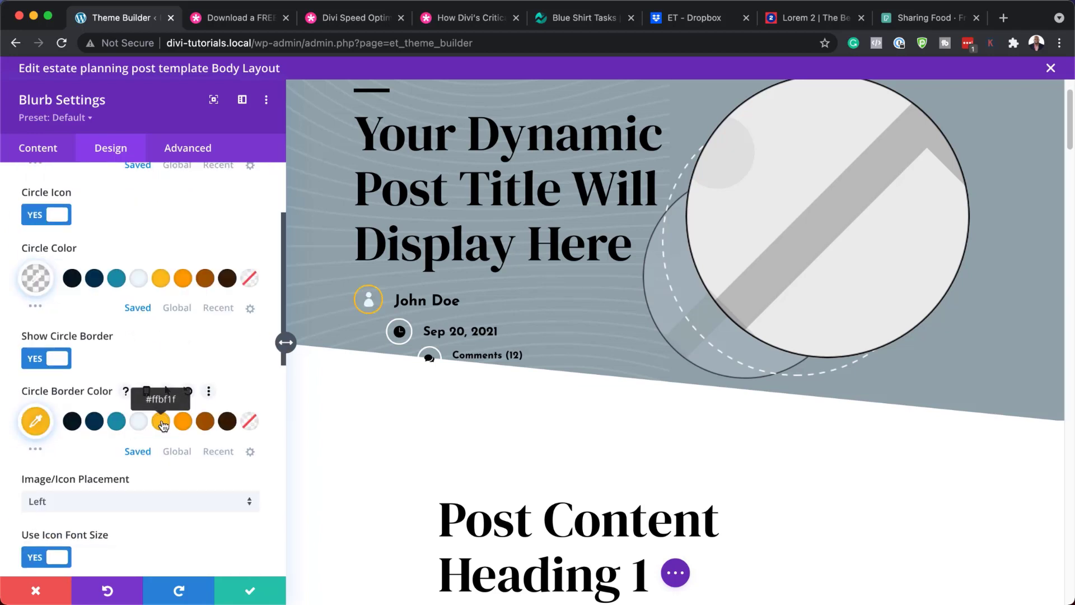
{"action": "scroll", "coordinate": [162, 426], "scroll_direction": "up", "scroll_amount": 3}
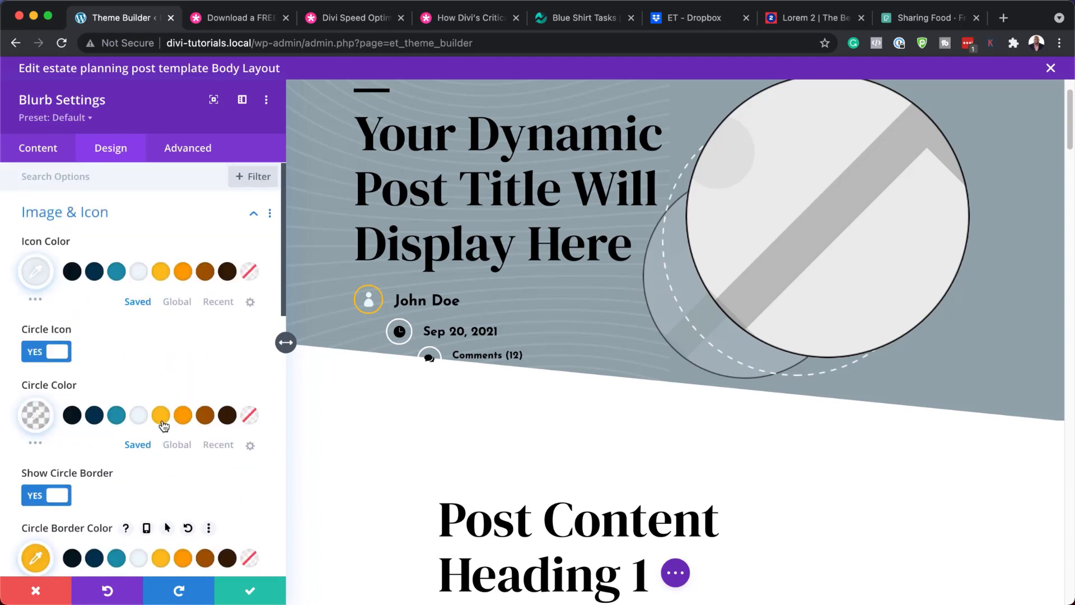
{"action": "left_click", "coordinate": [161, 272]}
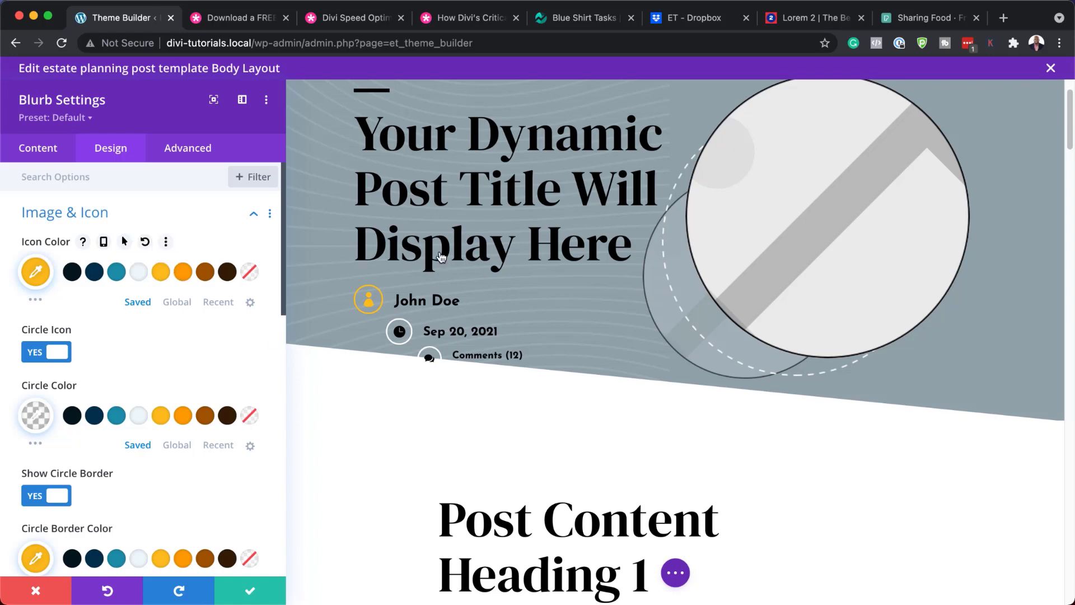
- Try the Poppins font and the color #ffbf1f on the author blurb's body text and discard the blurb changes
{"action": "left_click", "coordinate": [401, 289]}
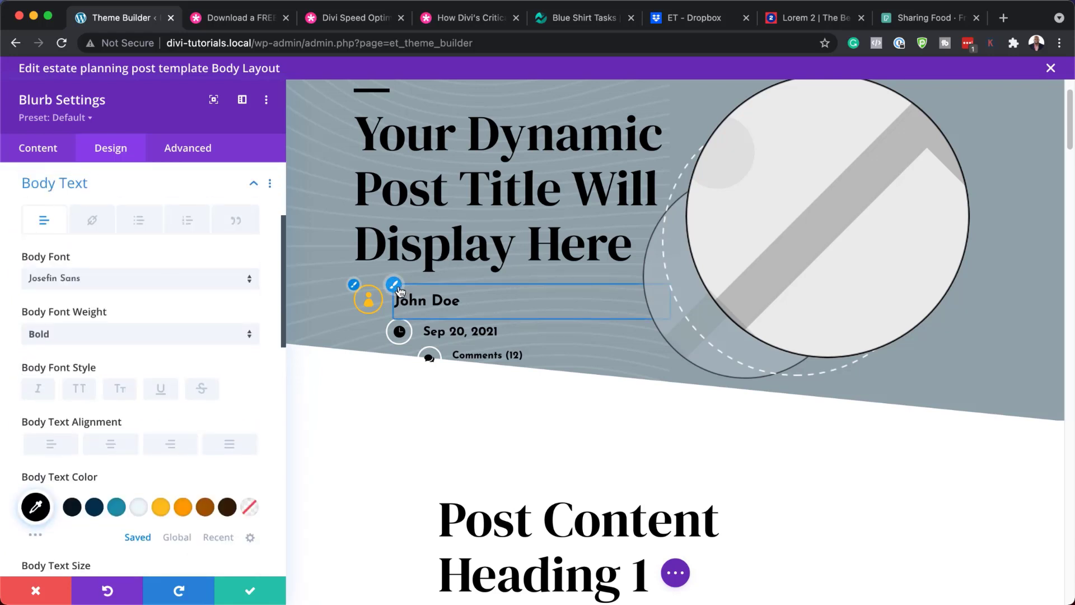
{"action": "left_click", "coordinate": [180, 283]}
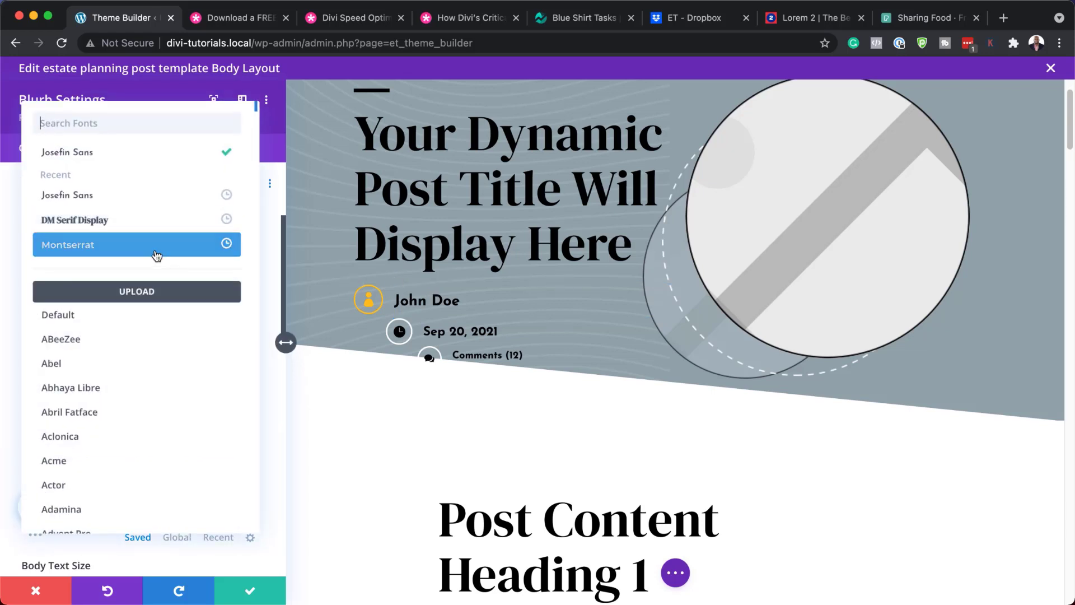
{"action": "type", "text": "popp"}
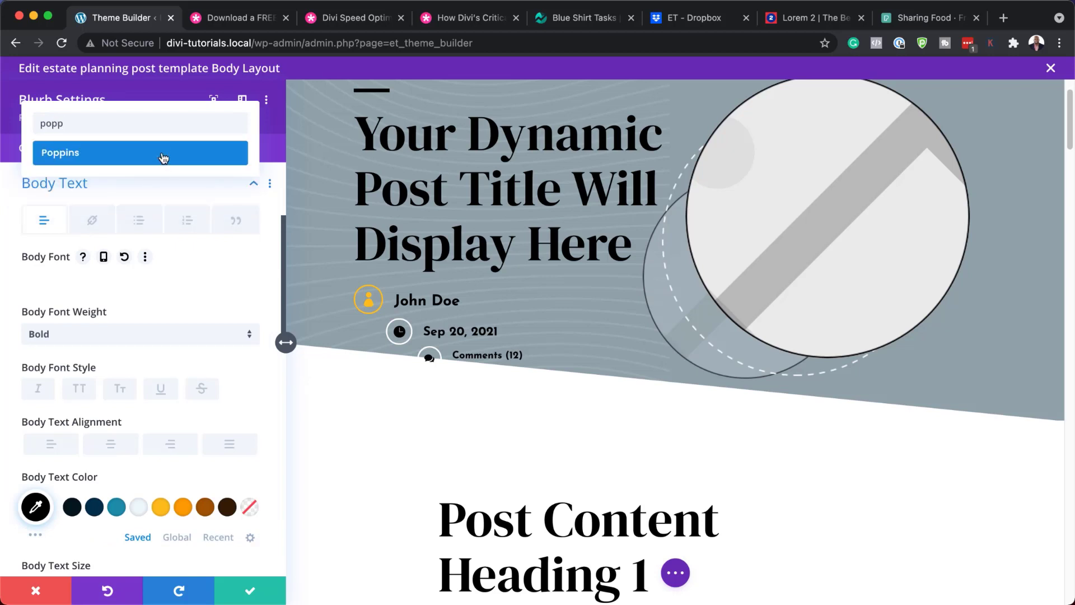
{"action": "left_click", "coordinate": [163, 157]}
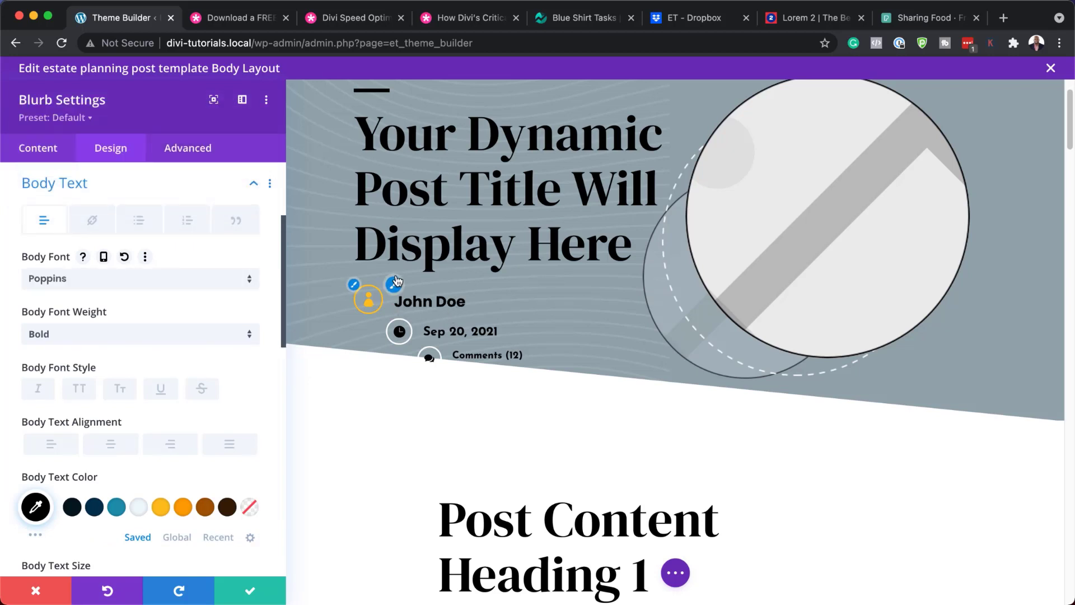
{"action": "left_click", "coordinate": [163, 510]}
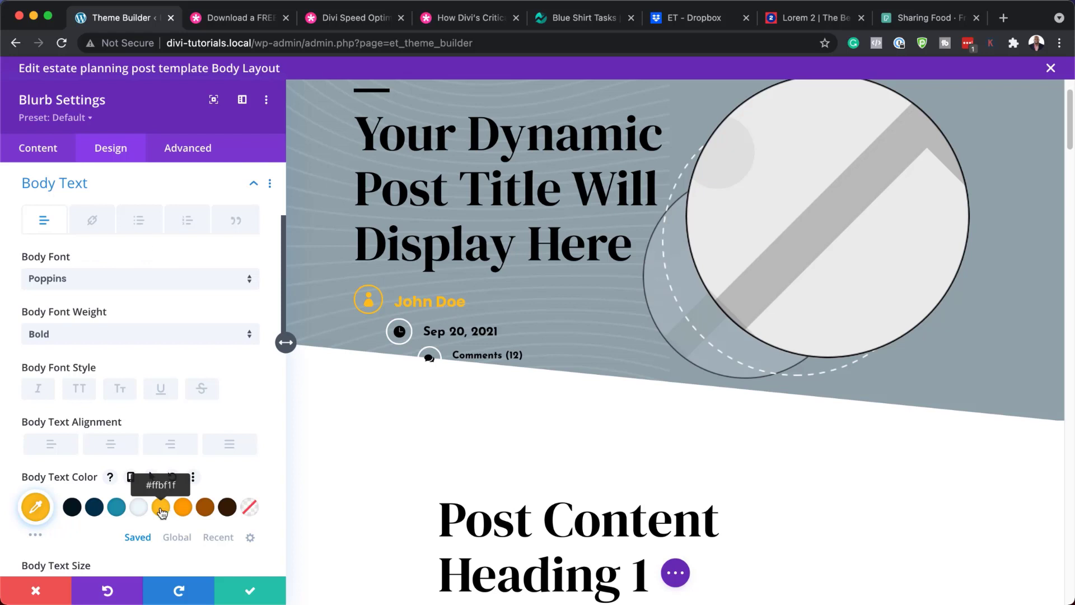
{"action": "left_click", "coordinate": [36, 589]}
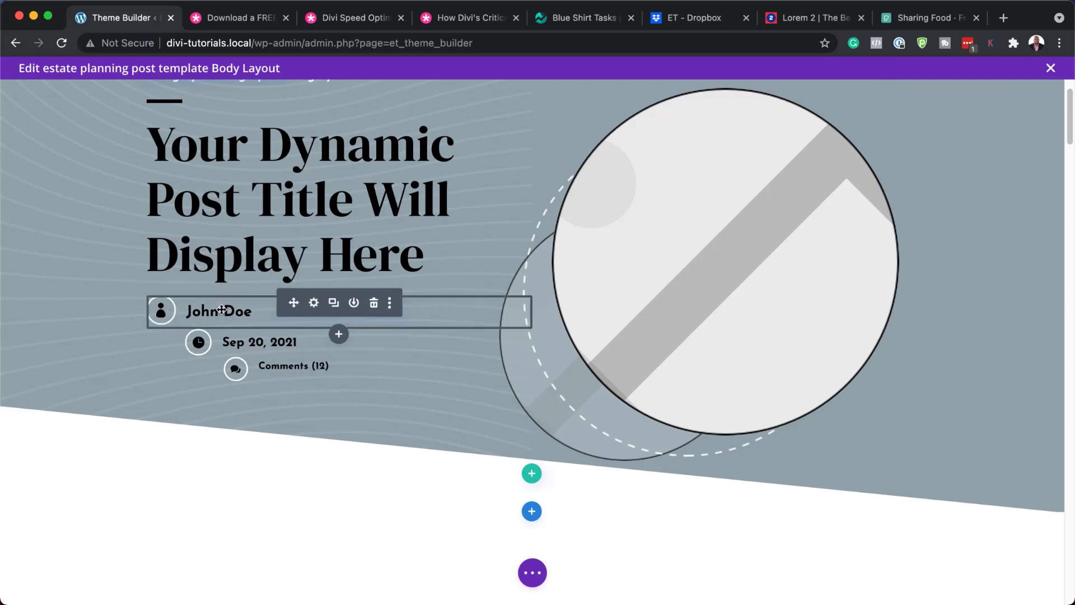
- Open the title section's divider design settings and change the bottom divider from the slanted style to the V-shaped style
{"action": "left_click_drag", "start_coordinate": [294, 335], "coordinate": [245, 369]}
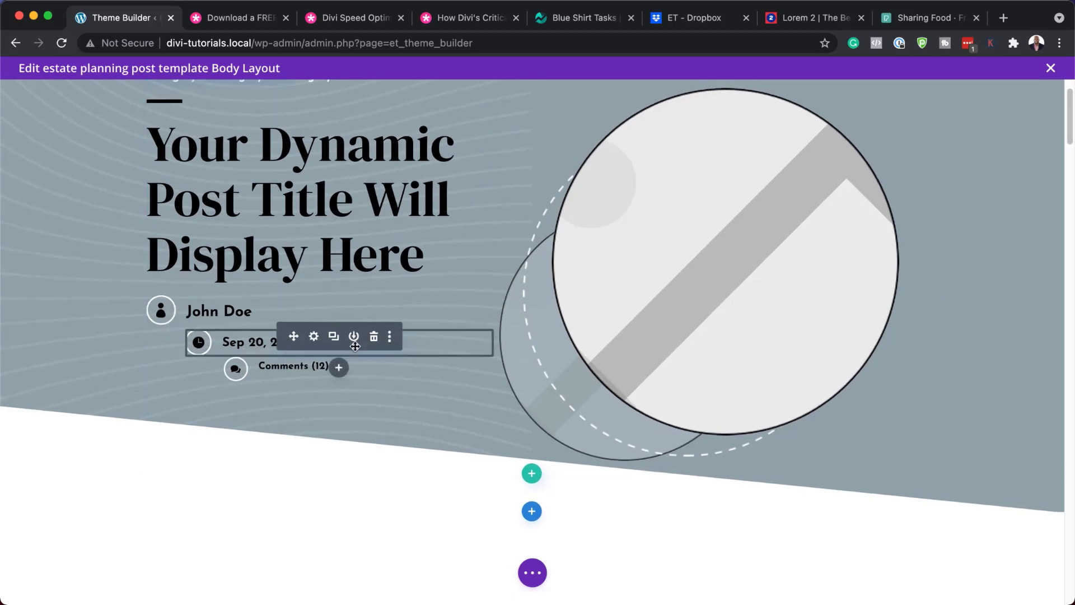
{"action": "scroll", "coordinate": [355, 346], "scroll_direction": "up", "scroll_amount": 2}
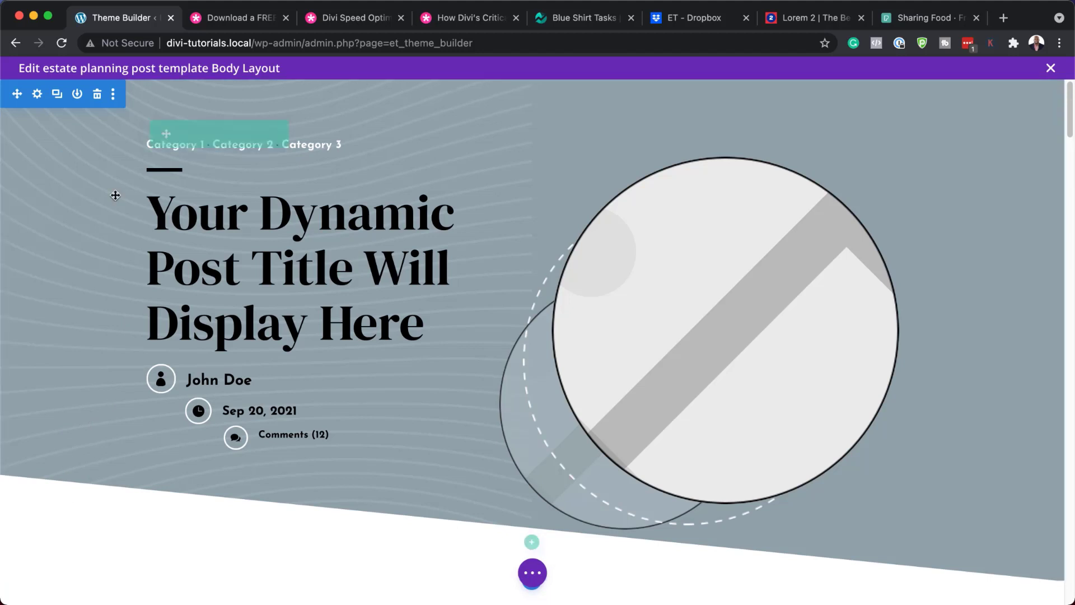
{"action": "left_click", "coordinate": [38, 95]}
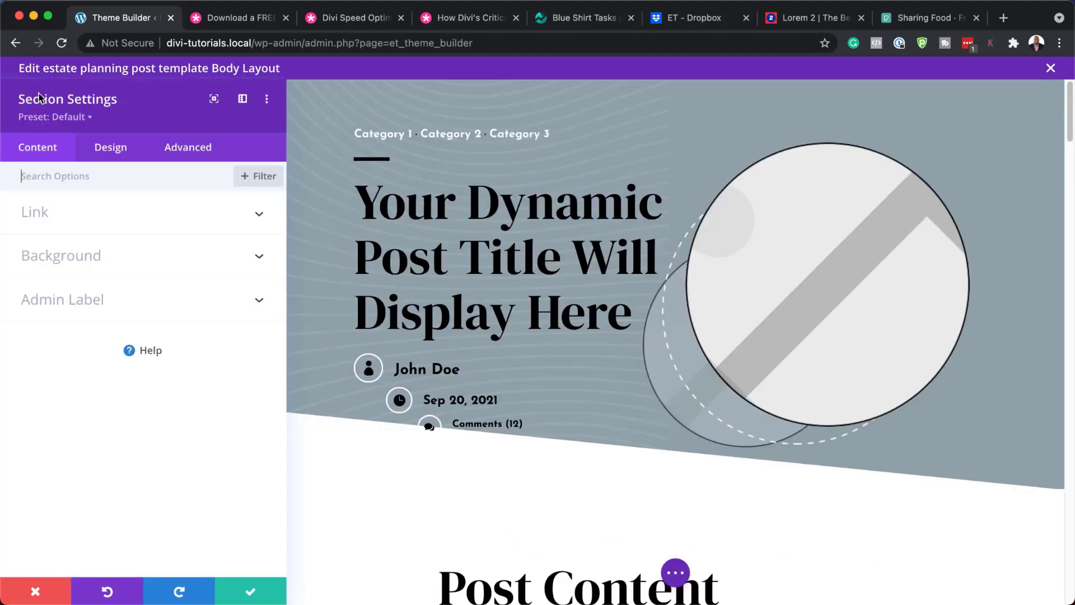
{"action": "left_click", "coordinate": [122, 152]}
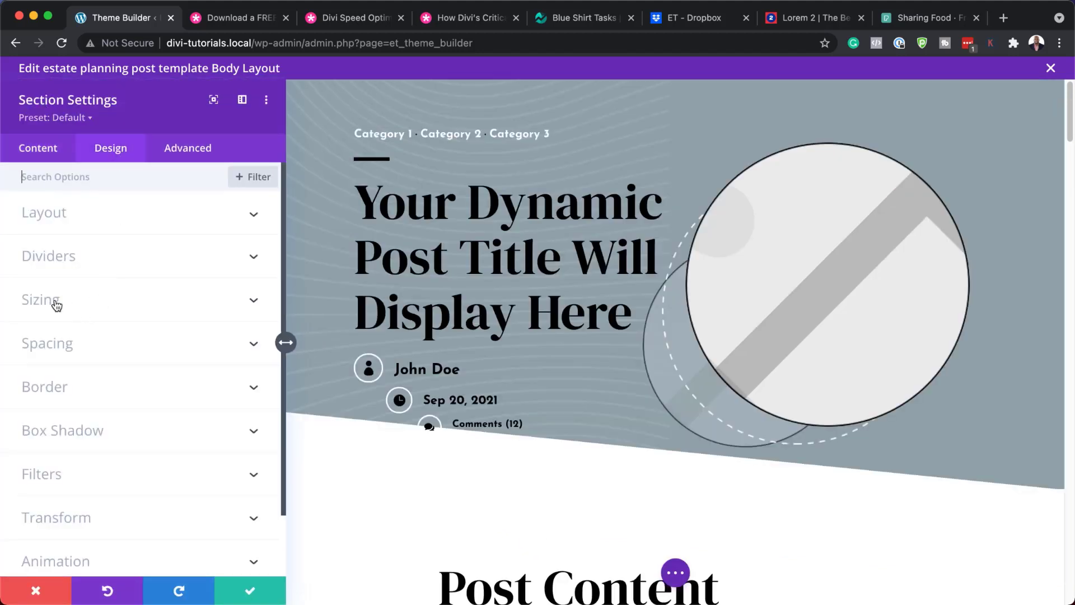
{"action": "left_click", "coordinate": [58, 258]}
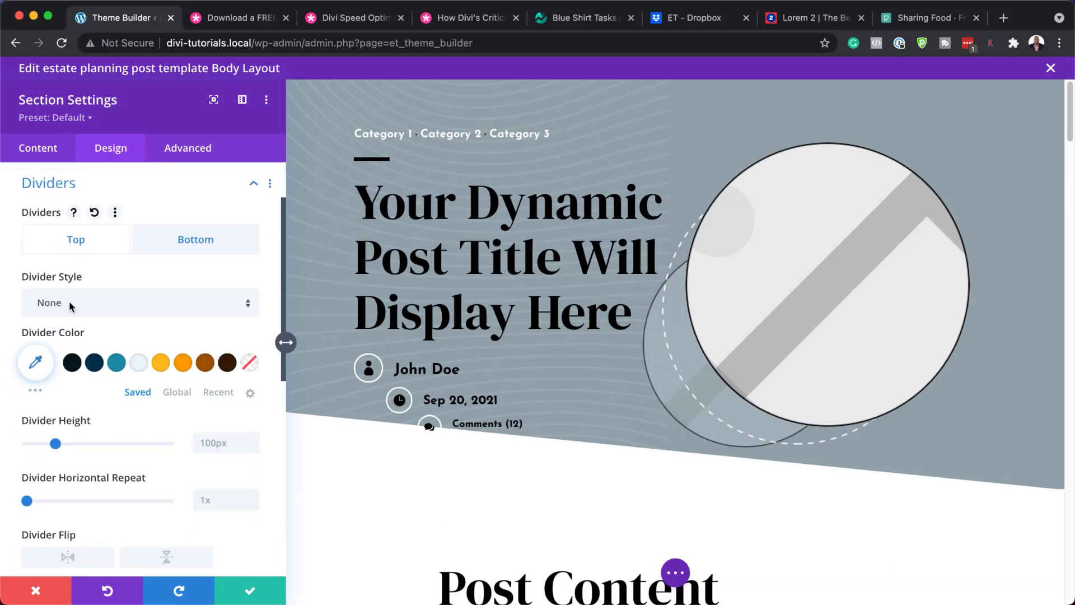
{"action": "left_click", "coordinate": [197, 240]}
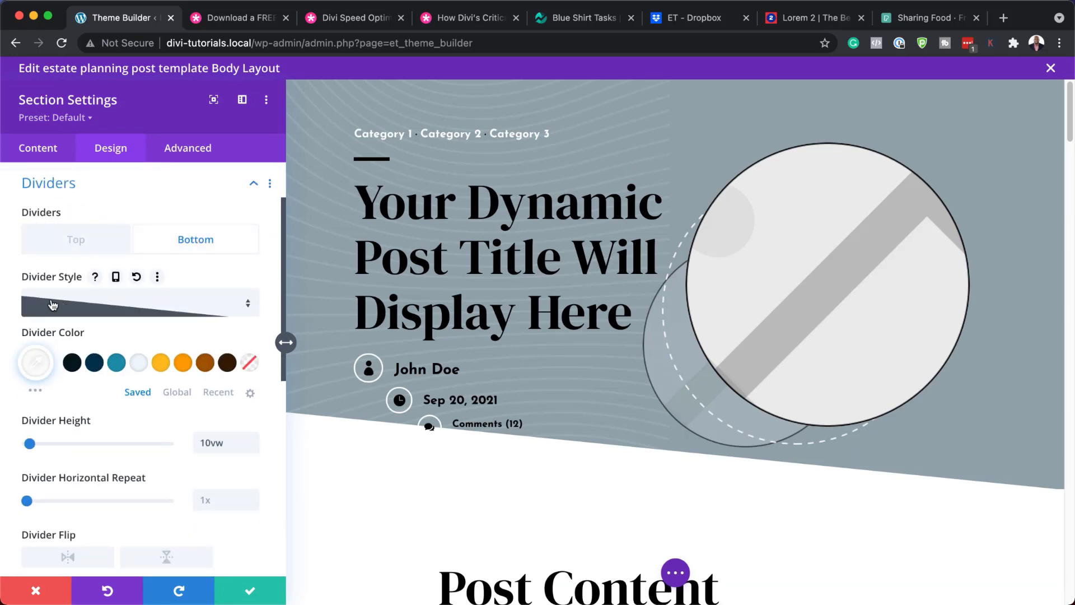
{"action": "left_click", "coordinate": [229, 308]}
{"action": "left_click", "coordinate": [193, 235]}
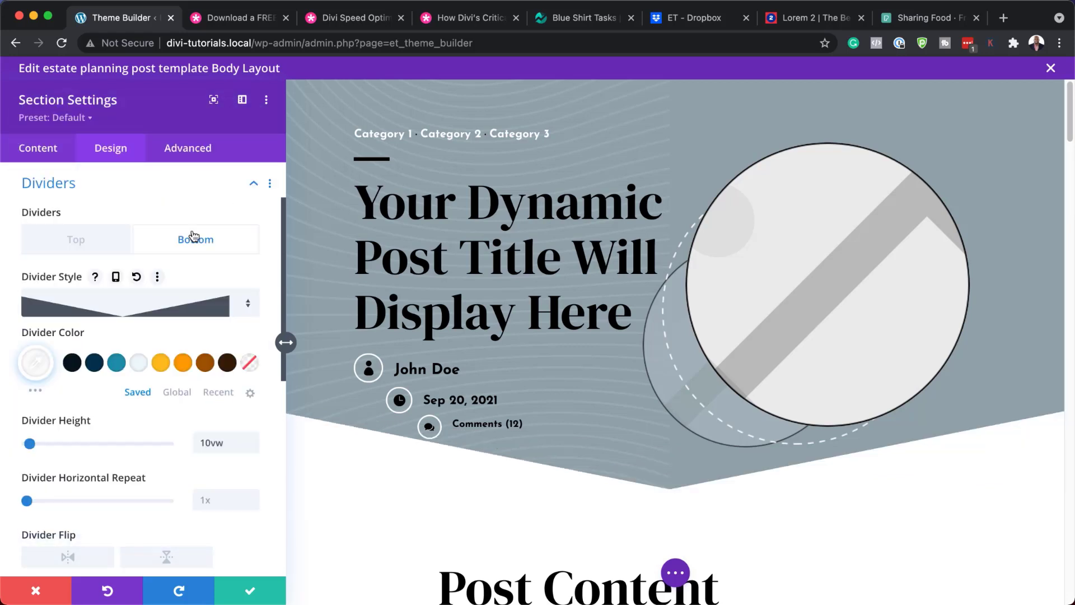
- Try a layered sloping curve and a layered rounded curve as the title section's bottom divider, and discard the section changes
{"action": "left_click", "coordinate": [232, 305]}
{"action": "left_click", "coordinate": [151, 374]}
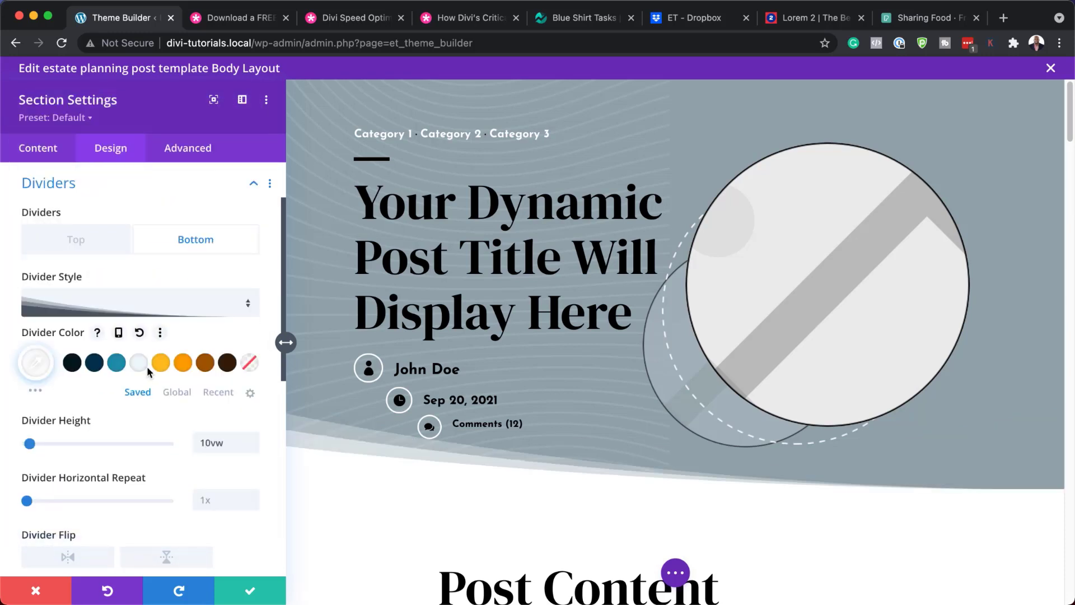
{"action": "left_click", "coordinate": [212, 309]}
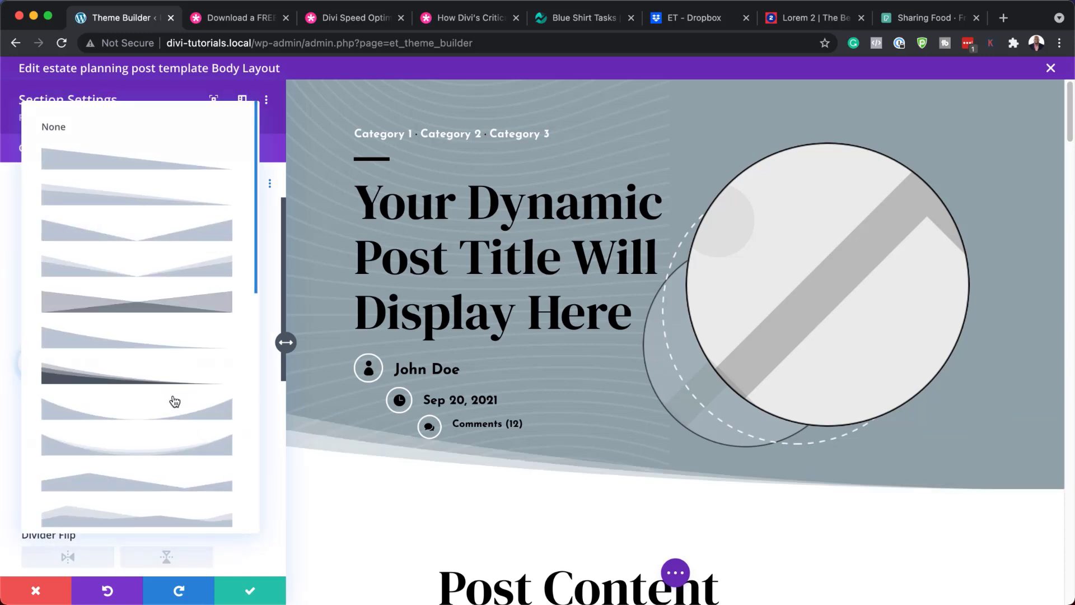
{"action": "left_click", "coordinate": [149, 446]}
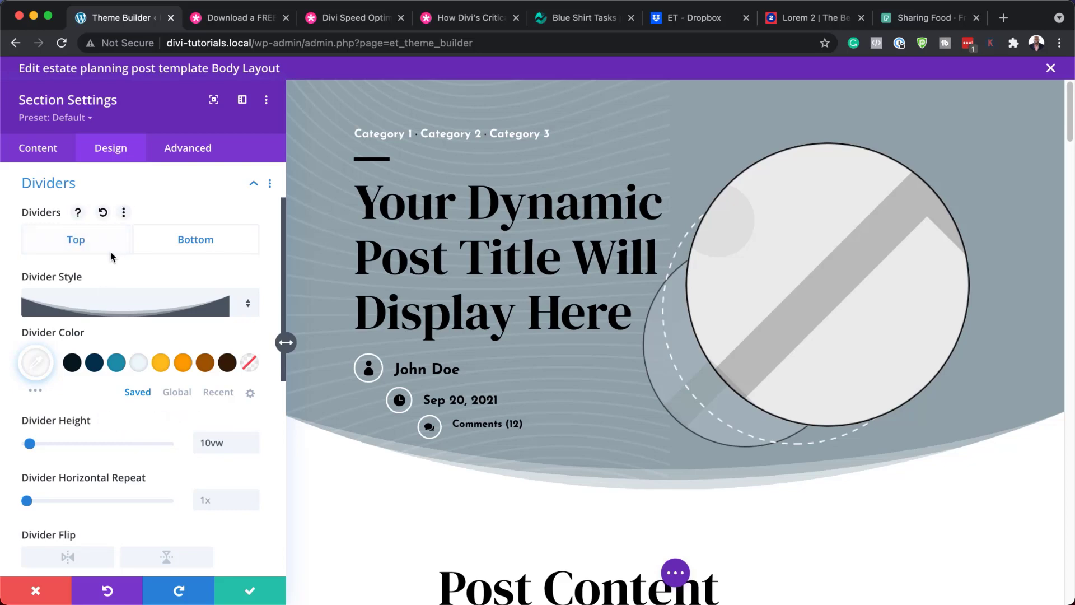
{"action": "scroll", "coordinate": [115, 252], "scroll_direction": "up", "scroll_amount": 3}
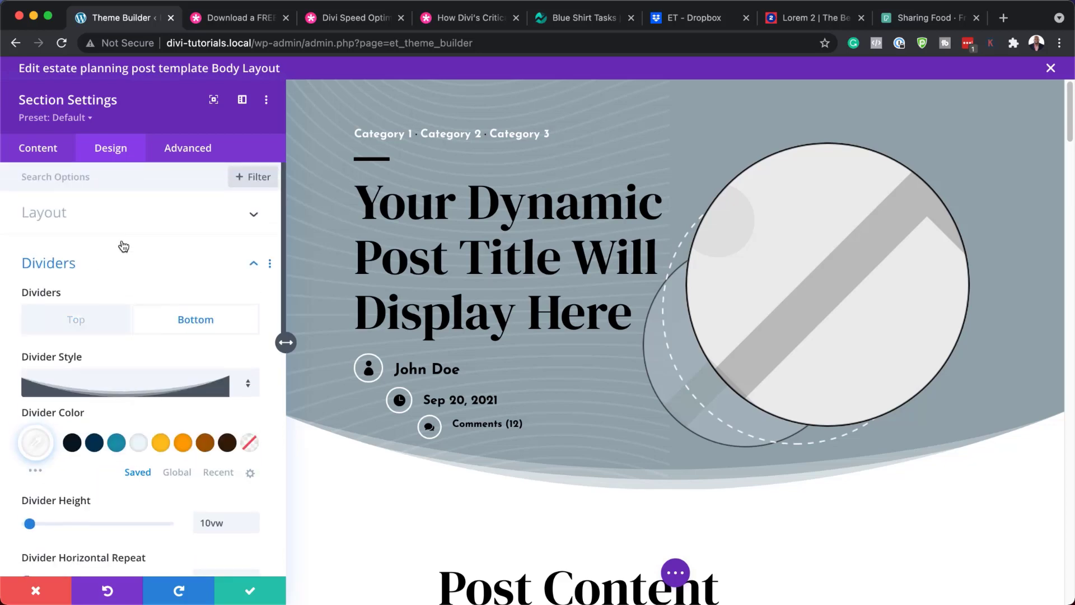
{"action": "left_click", "coordinate": [34, 590]}
- Try the Poppins font in Bold weight on the post content module's Heading 1 text
{"action": "scroll", "coordinate": [229, 517], "scroll_direction": "down", "scroll_amount": 10}
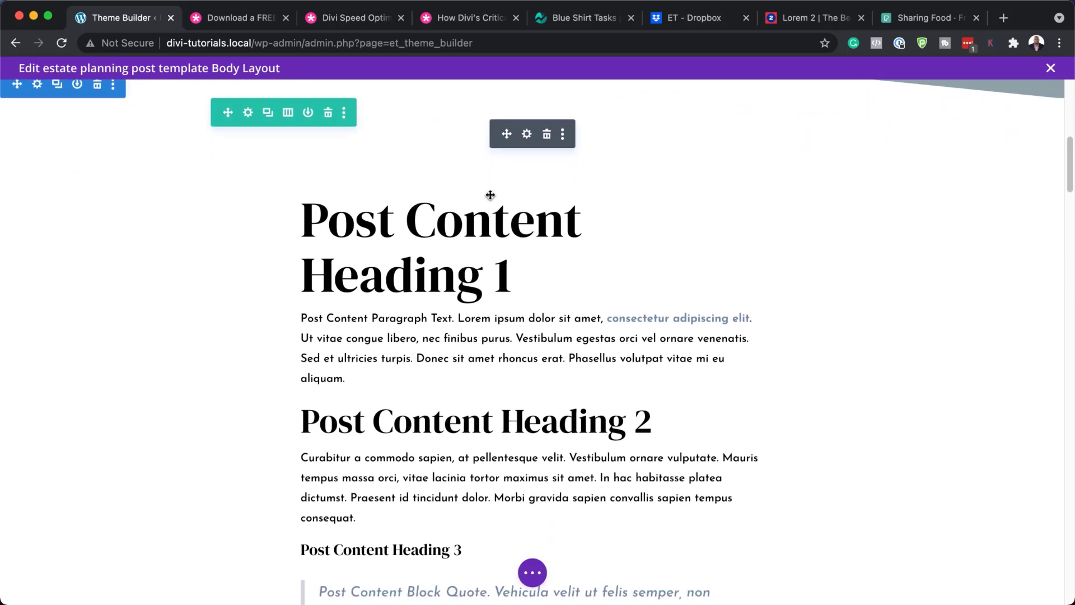
{"action": "left_click", "coordinate": [527, 135]}
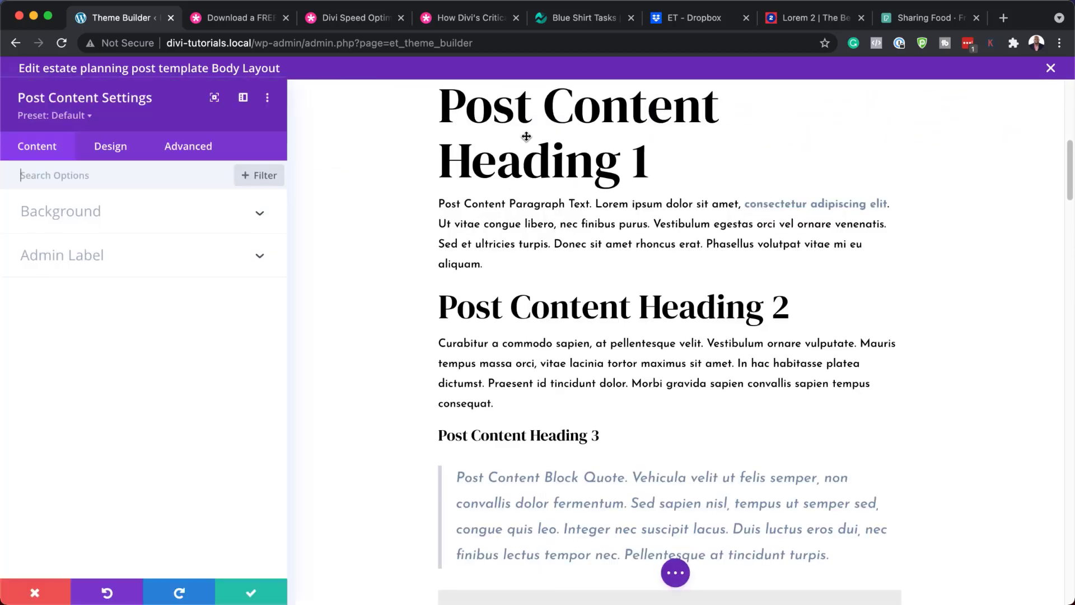
{"action": "scroll", "coordinate": [536, 266], "scroll_direction": "up", "scroll_amount": 4}
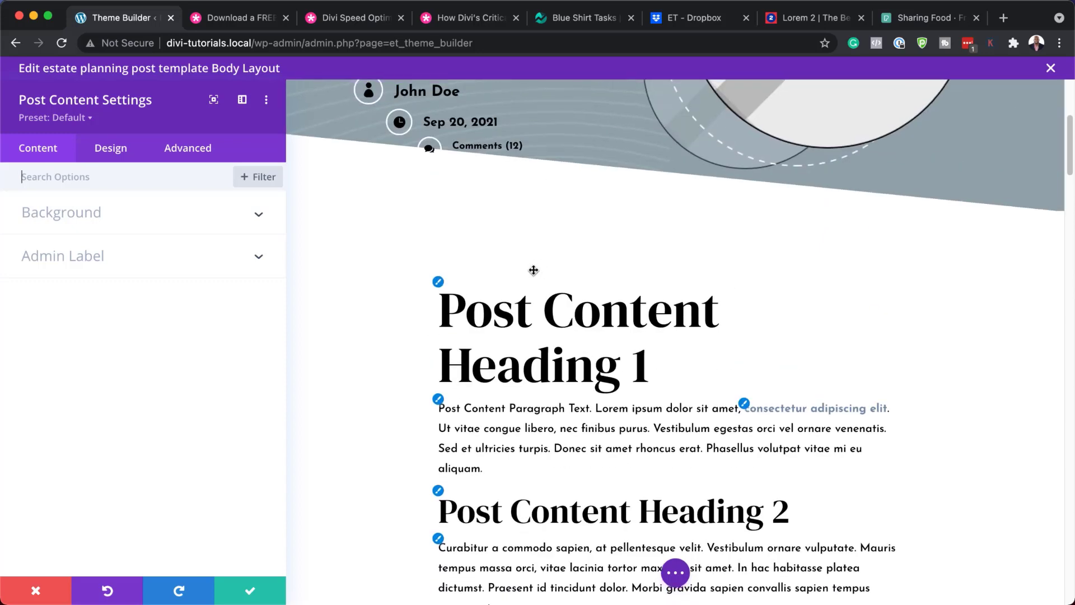
{"action": "left_click", "coordinate": [438, 282]}
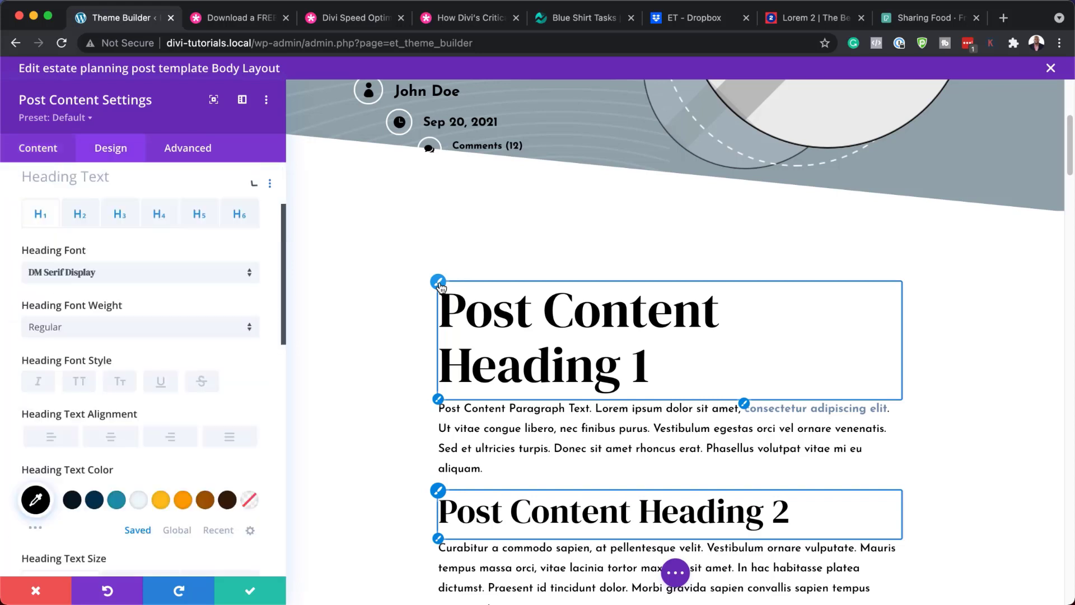
{"action": "left_click", "coordinate": [128, 279]}
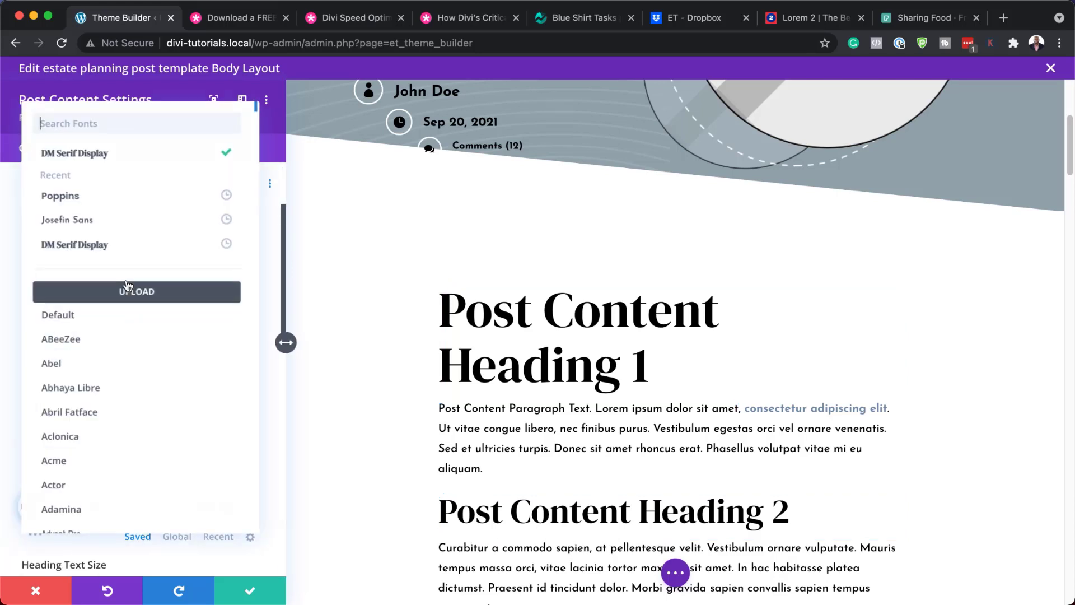
{"action": "left_click", "coordinate": [112, 204]}
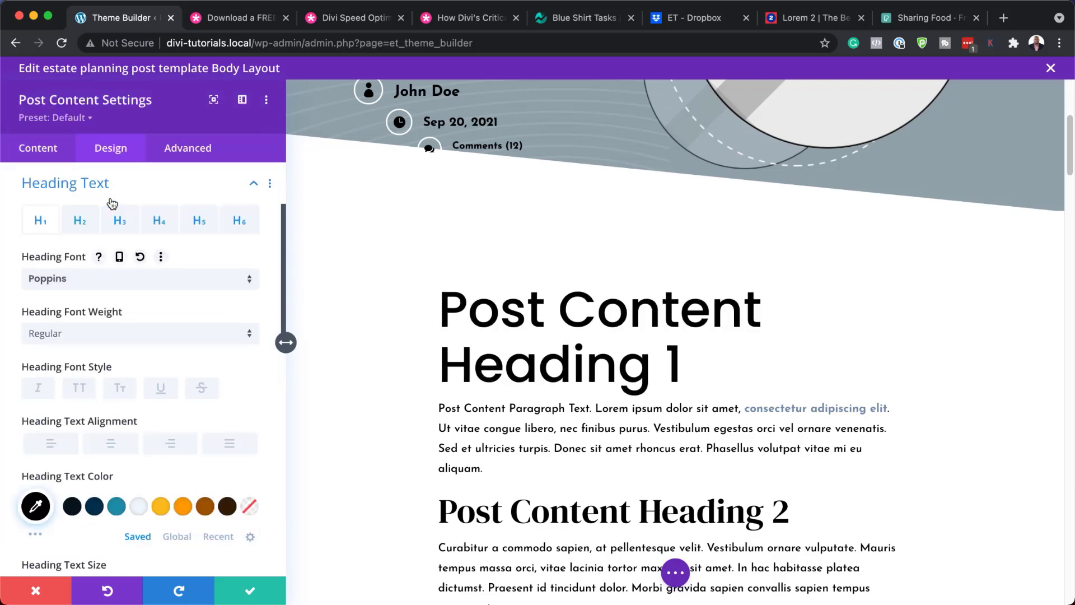
{"action": "left_click", "coordinate": [115, 336]}
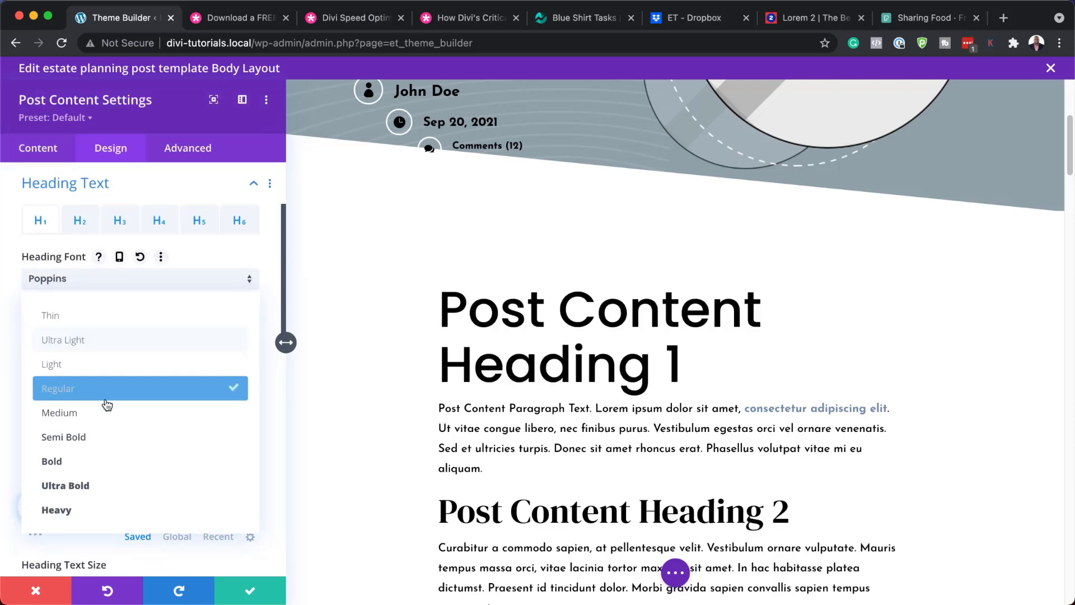
{"action": "left_click", "coordinate": [108, 461]}
- Try a smaller Heading 1 text size for desktop and discard the post content changes
{"action": "scroll", "coordinate": [182, 469], "scroll_direction": "down", "scroll_amount": 1}
{"action": "scroll", "coordinate": [181, 469], "scroll_direction": "down", "scroll_amount": 2}
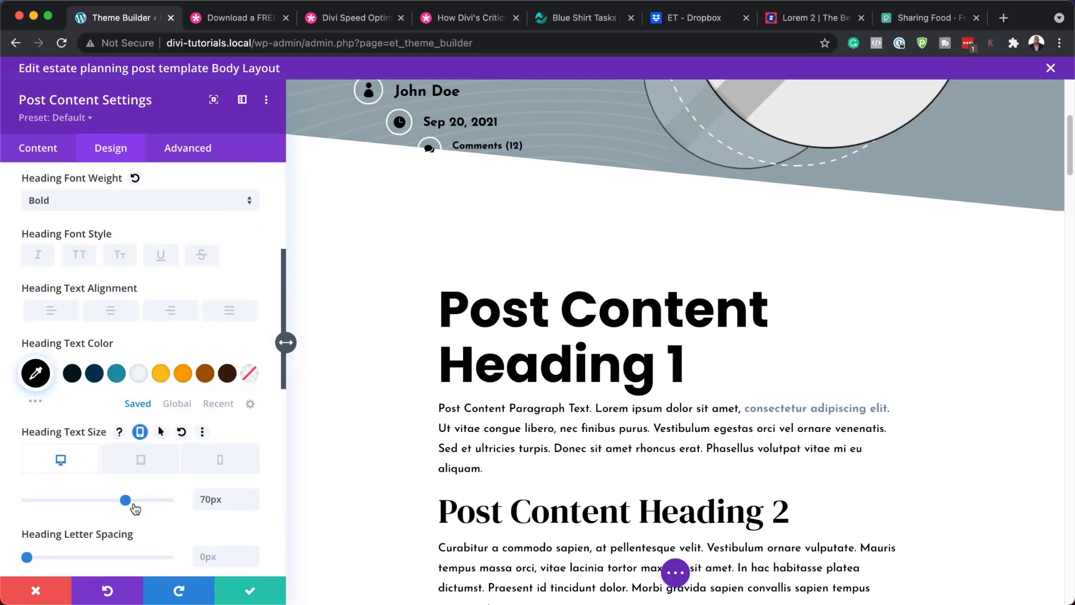
{"action": "left_click_drag", "start_coordinate": [121, 501], "coordinate": [85, 503]}
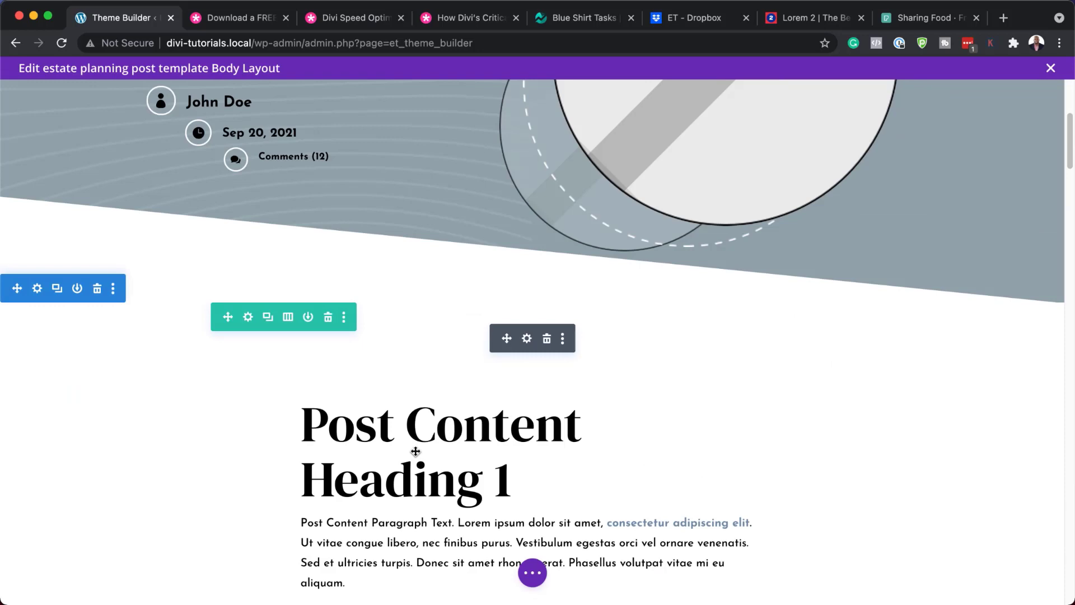
- Try the Josefin Sans font on the "FREE Tips" Heading 2 text in the subscribe section
{"action": "scroll", "coordinate": [415, 449], "scroll_direction": "down", "scroll_amount": 3}
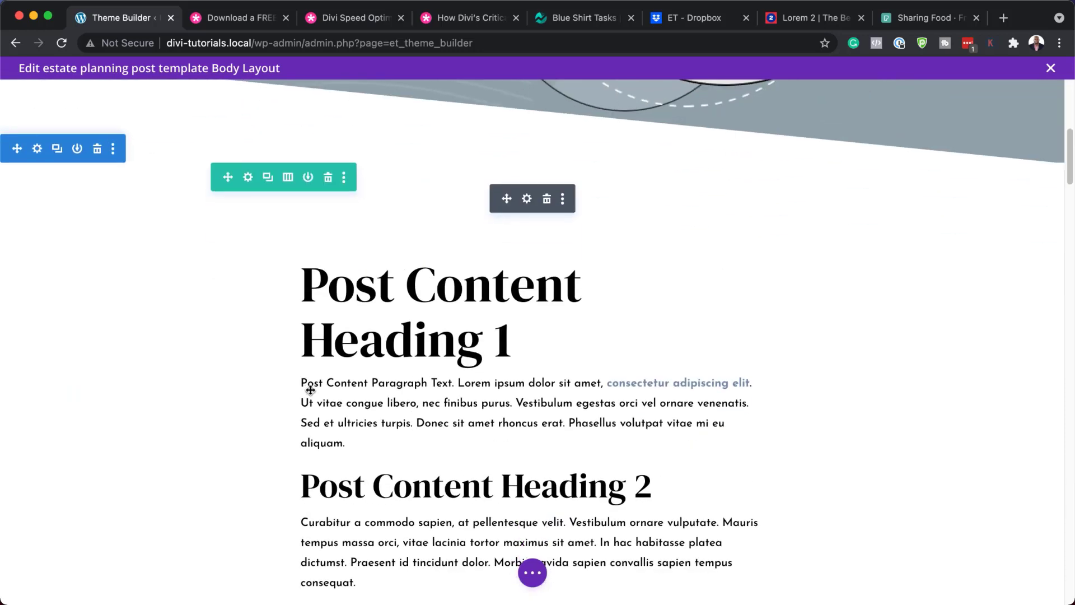
{"action": "scroll", "coordinate": [429, 473], "scroll_direction": "down", "scroll_amount": 7}
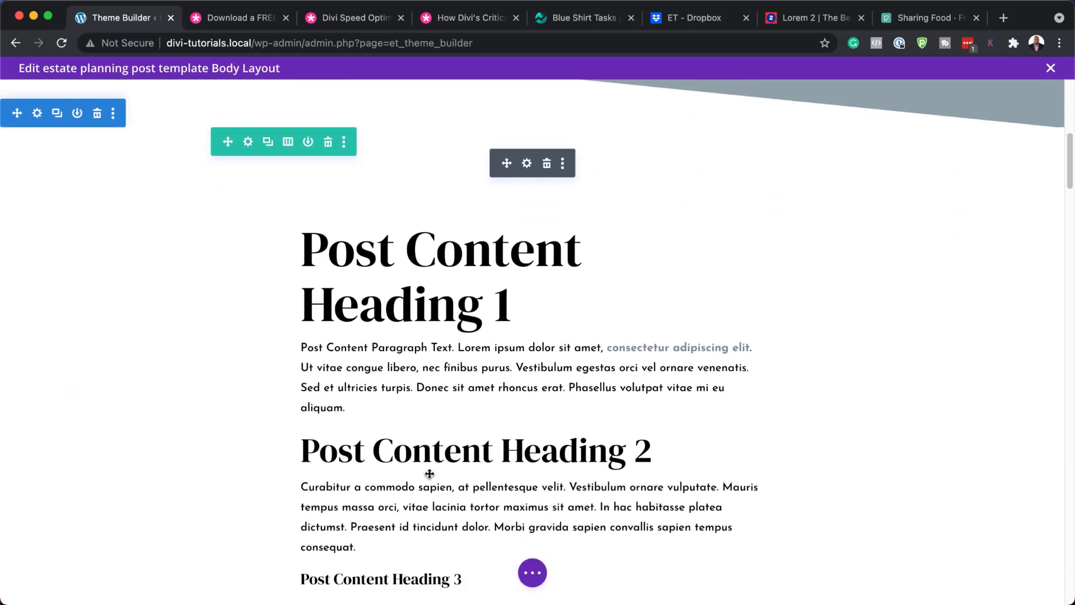
{"action": "scroll", "coordinate": [430, 474], "scroll_direction": "down", "scroll_amount": 15}
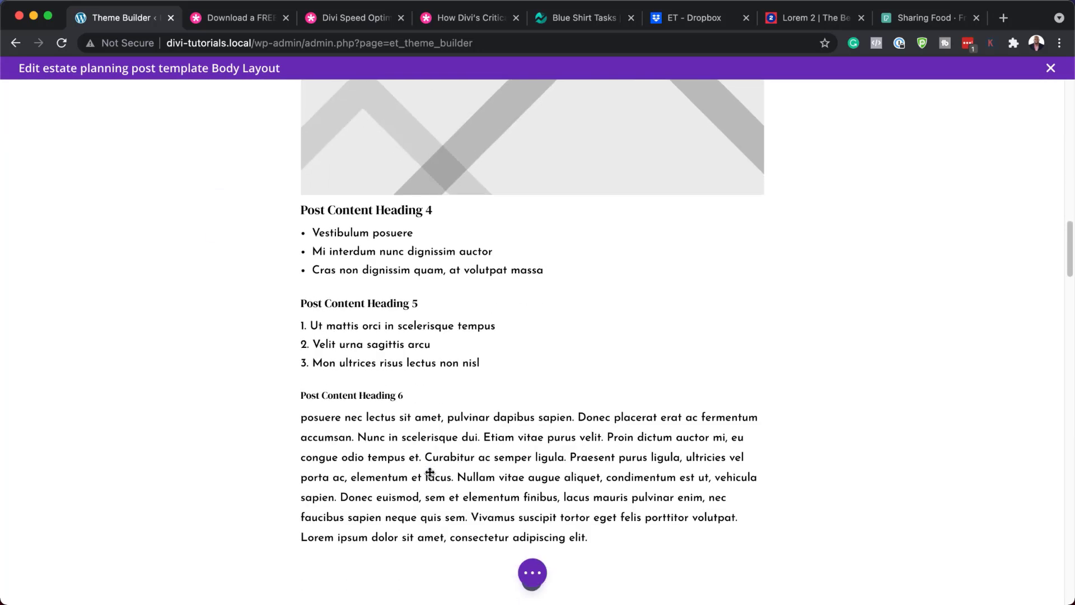
{"action": "scroll", "coordinate": [430, 471], "scroll_direction": "down", "scroll_amount": 3}
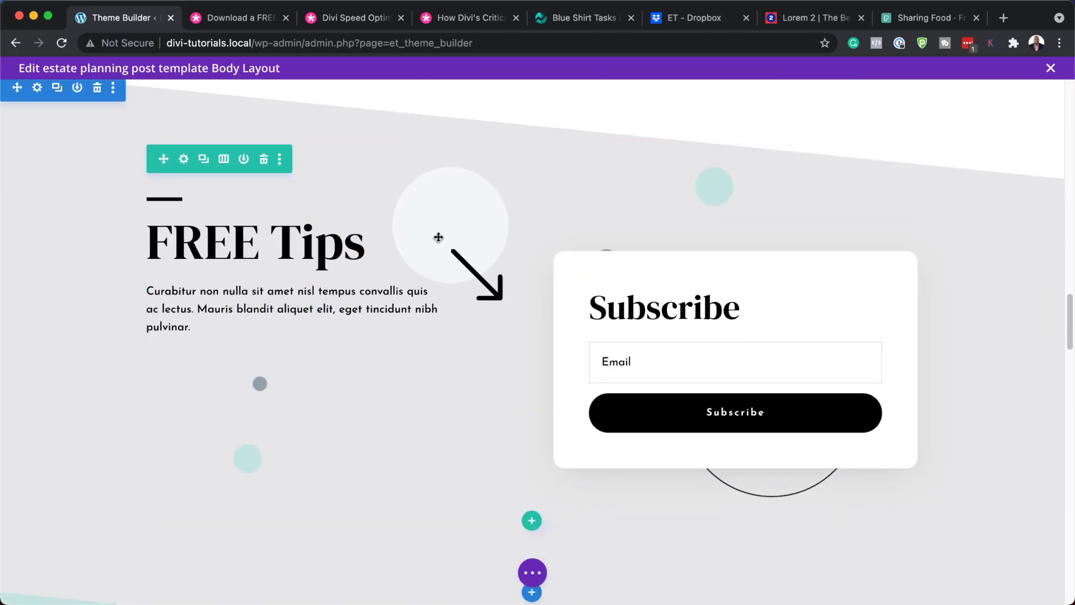
{"action": "mouse_move", "coordinate": [252, 261]}
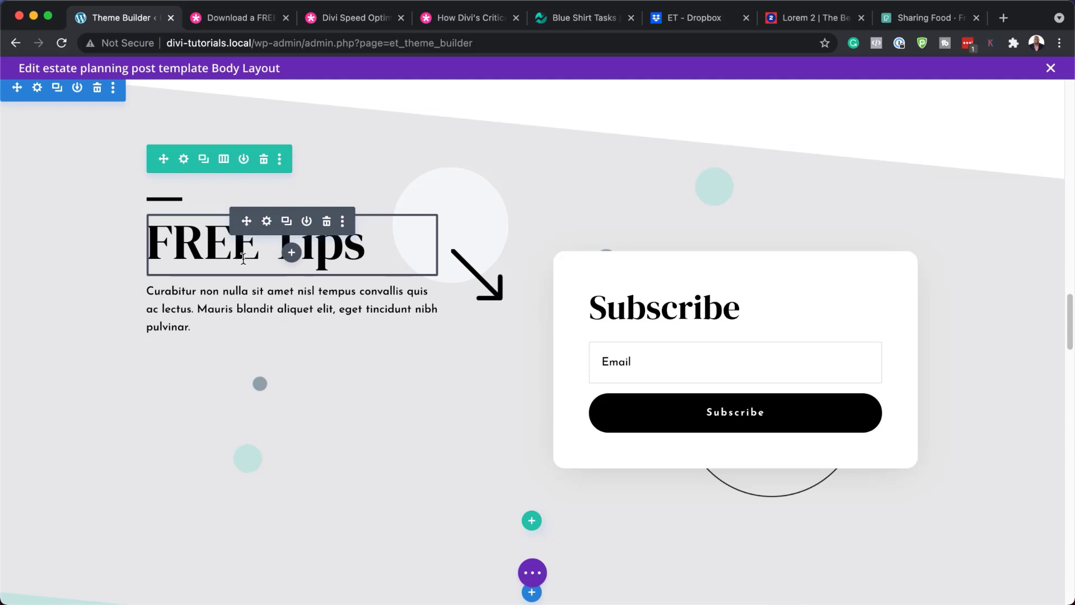
{"action": "left_click", "coordinate": [267, 223]}
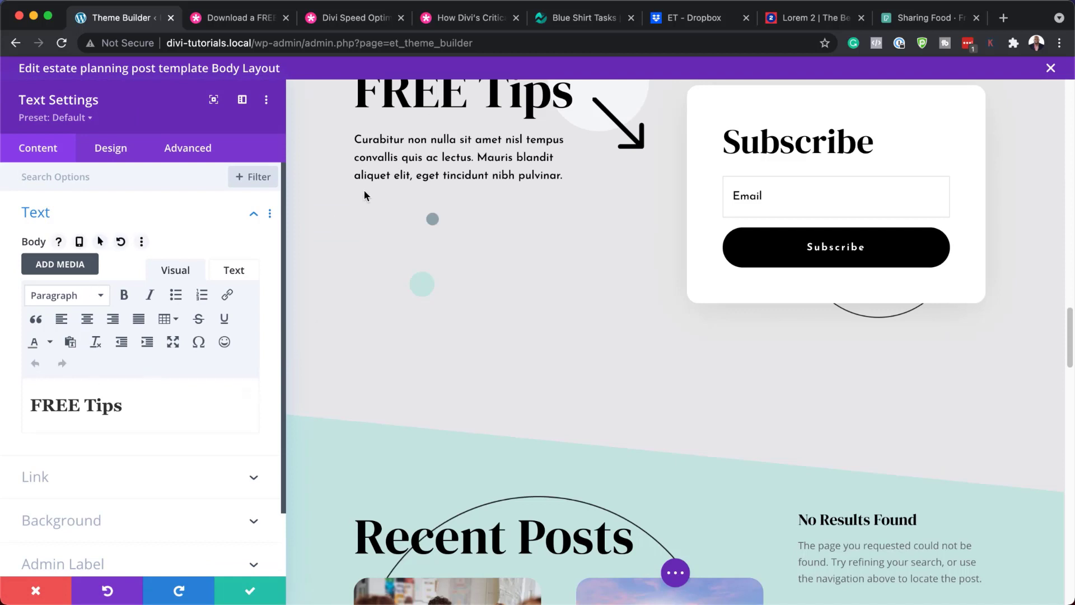
{"action": "scroll", "coordinate": [392, 252], "scroll_direction": "up", "scroll_amount": 4}
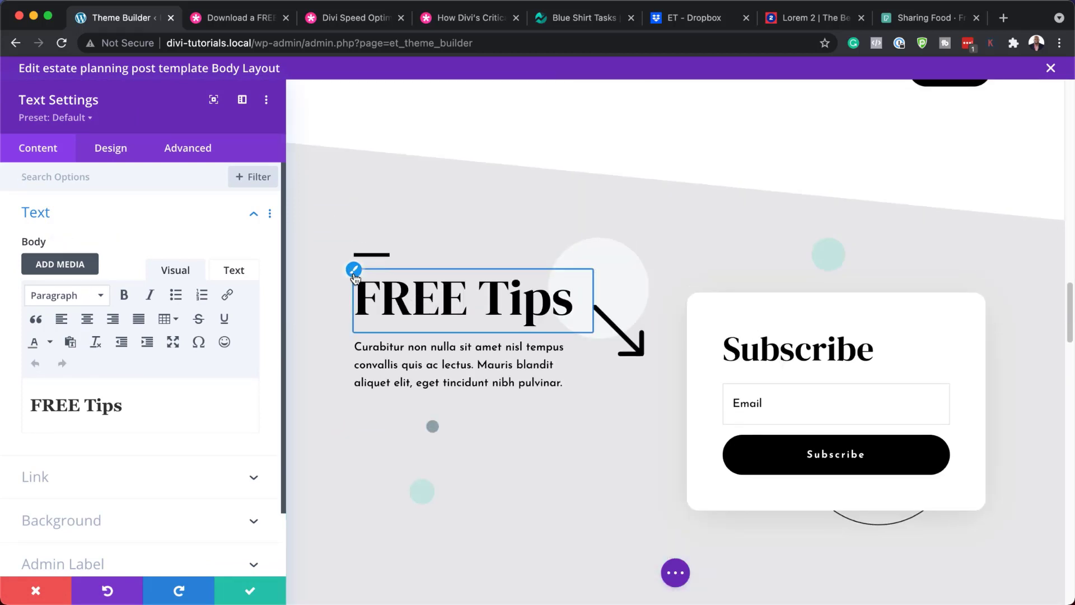
{"action": "left_click", "coordinate": [355, 274]}
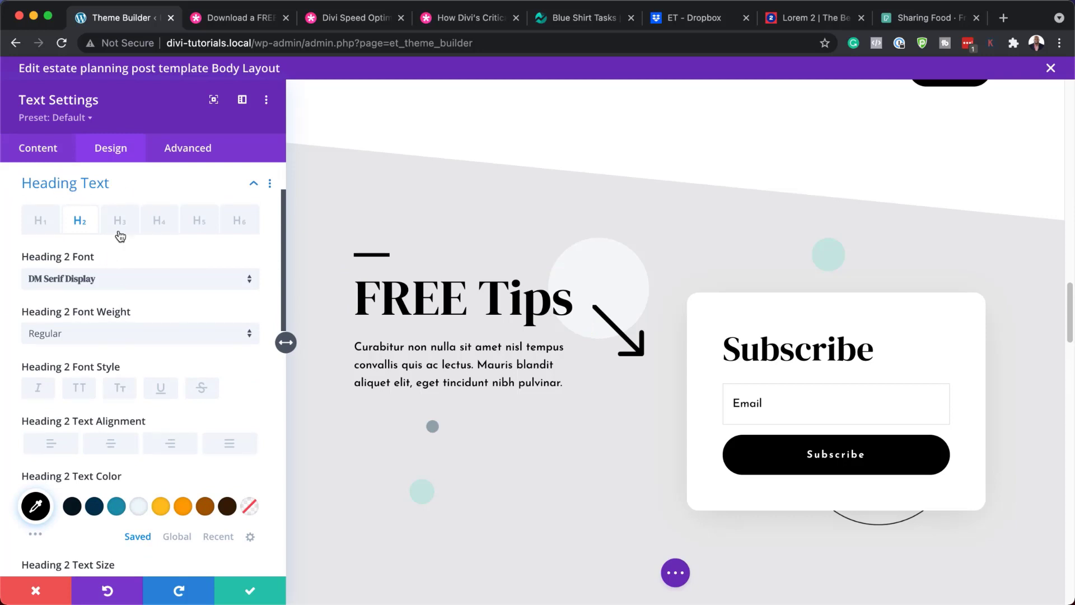
{"action": "left_click", "coordinate": [105, 279]}
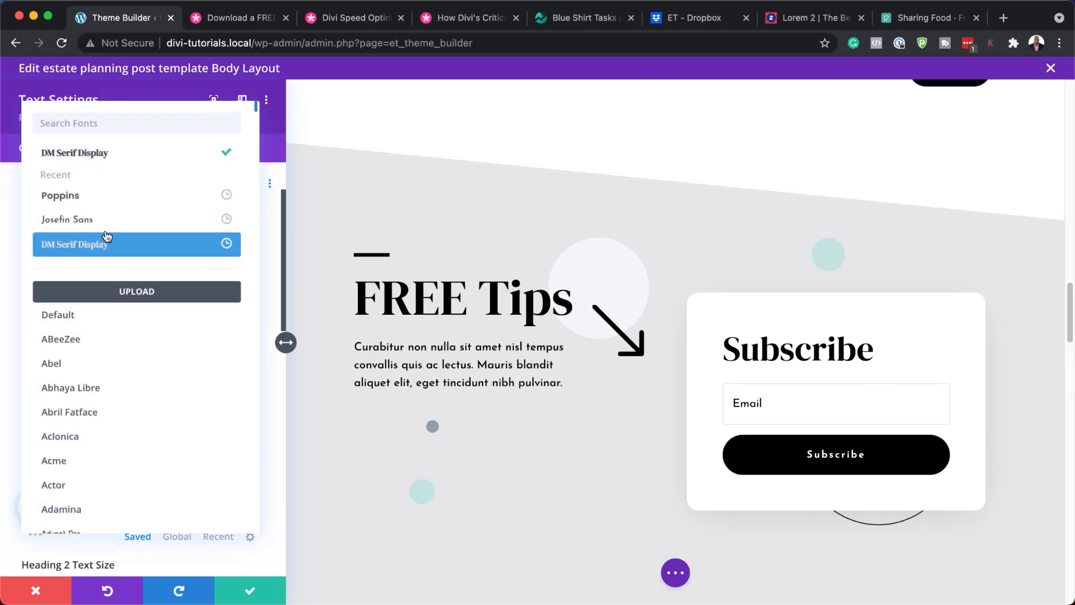
{"action": "left_click", "coordinate": [116, 222]}
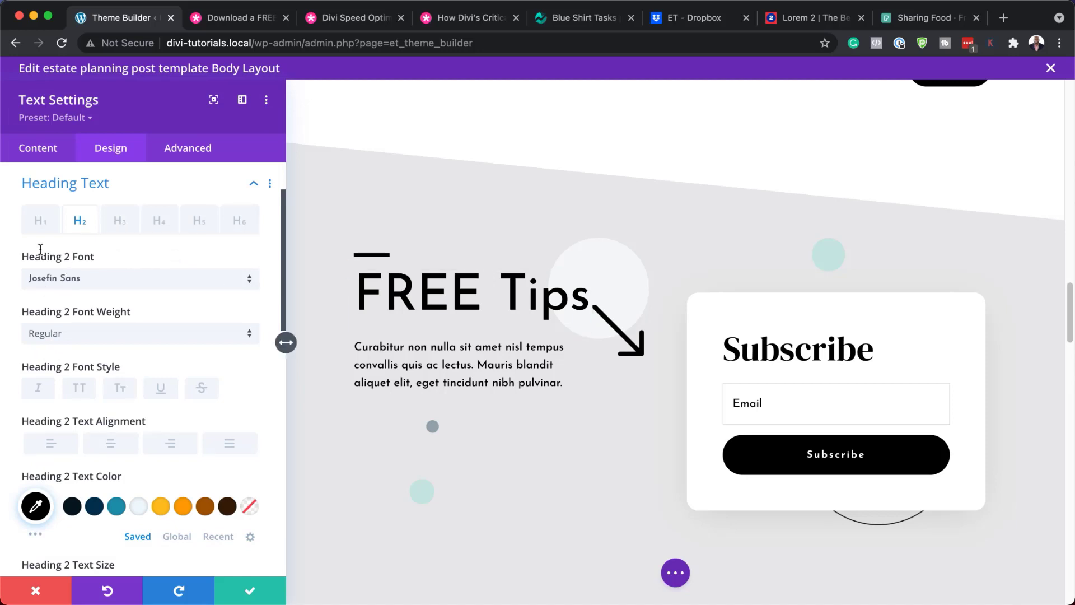
- Try the color #ffbf1f and a 59px text size on the "FREE Tips" heading, and discard the heading changes
{"action": "scroll", "coordinate": [160, 479], "scroll_direction": "down", "scroll_amount": 2}
{"action": "left_click", "coordinate": [162, 451]}
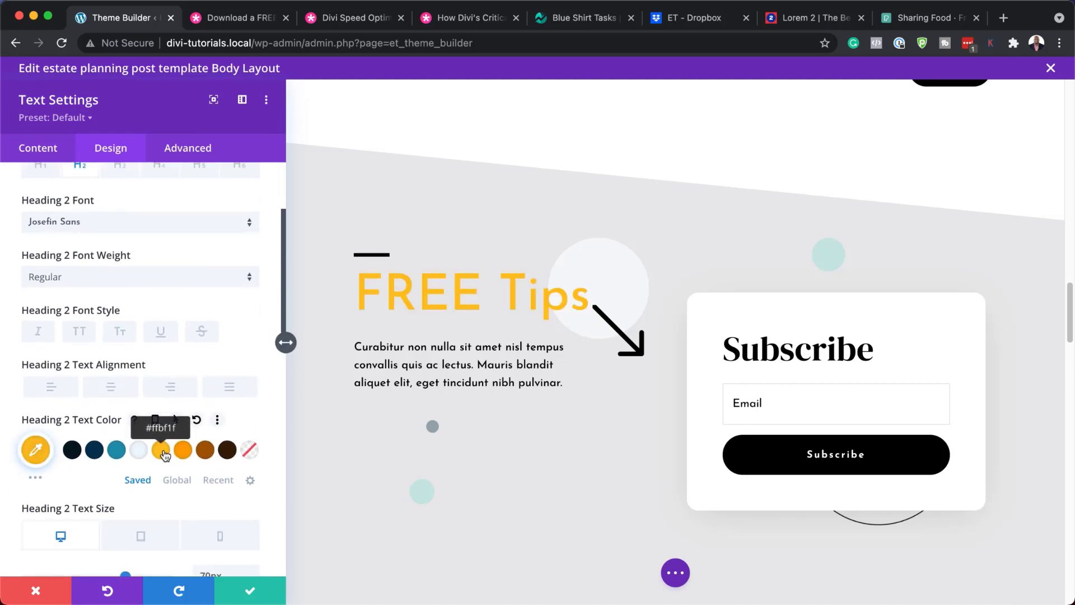
{"action": "scroll", "coordinate": [164, 455], "scroll_direction": "down", "scroll_amount": 5}
{"action": "left_click_drag", "start_coordinate": [126, 447], "coordinate": [109, 449]}
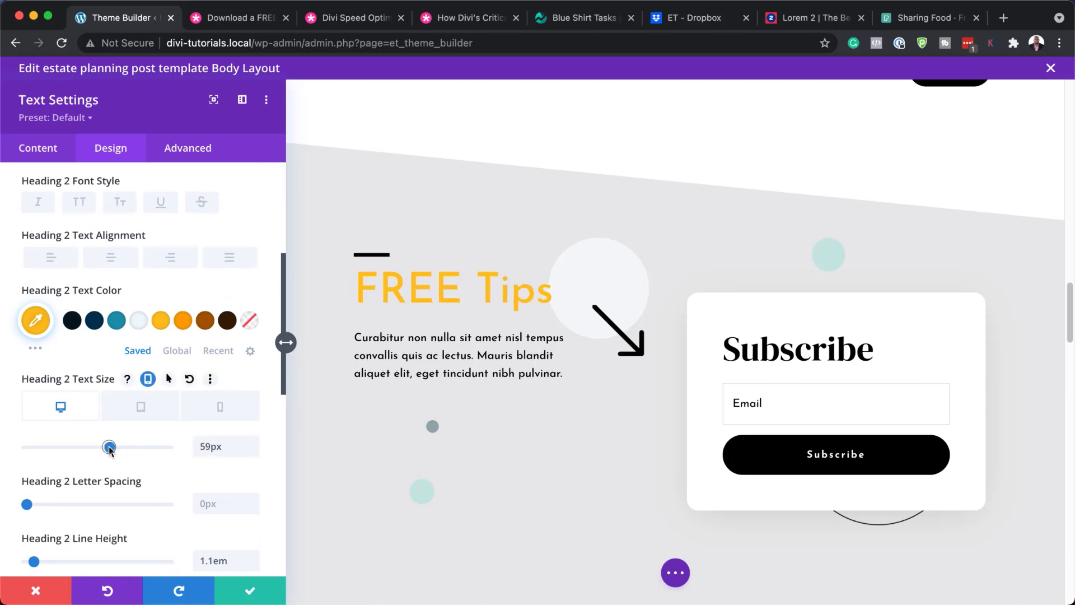
{"action": "left_click", "coordinate": [36, 590]}
- Try #ffbf1f as the text color of the paragraph below "FREE Tips" and discard the change
{"action": "scroll", "coordinate": [278, 363], "scroll_direction": "down", "scroll_amount": 3}
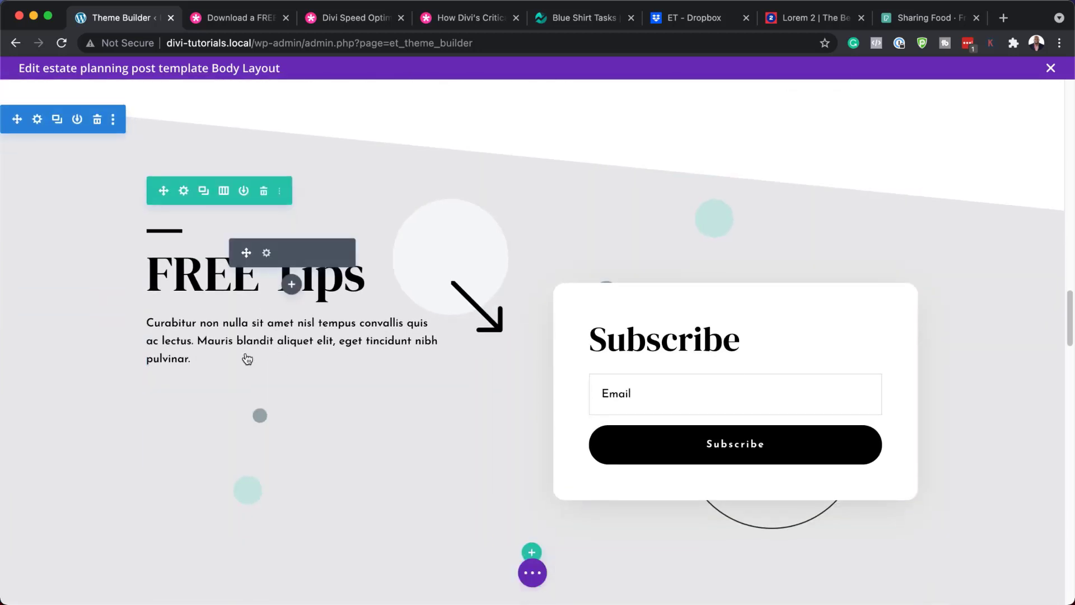
{"action": "left_click", "coordinate": [267, 323]}
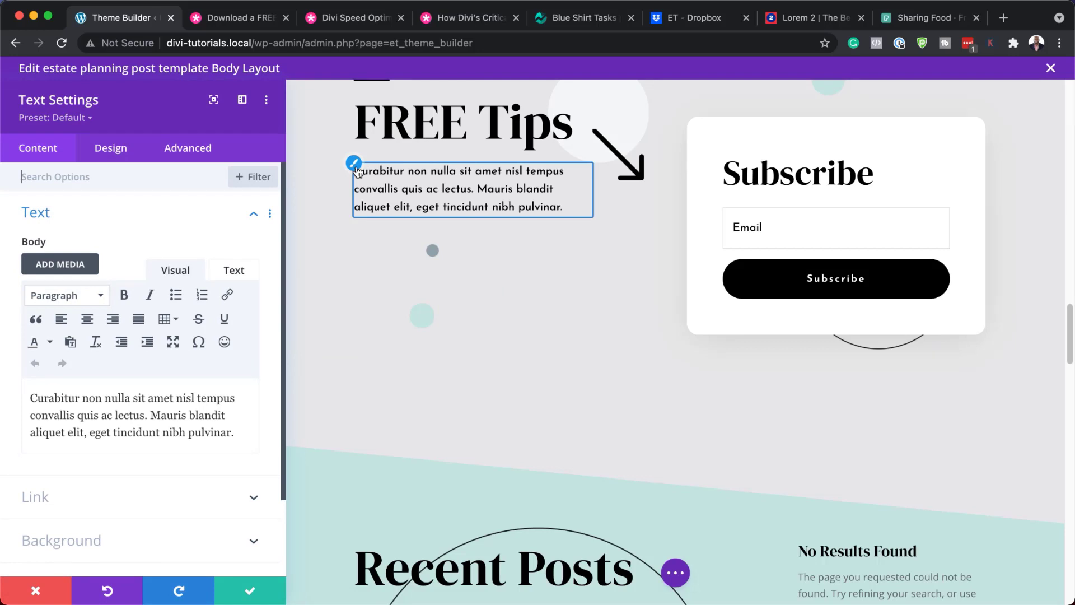
{"action": "left_click", "coordinate": [111, 148]}
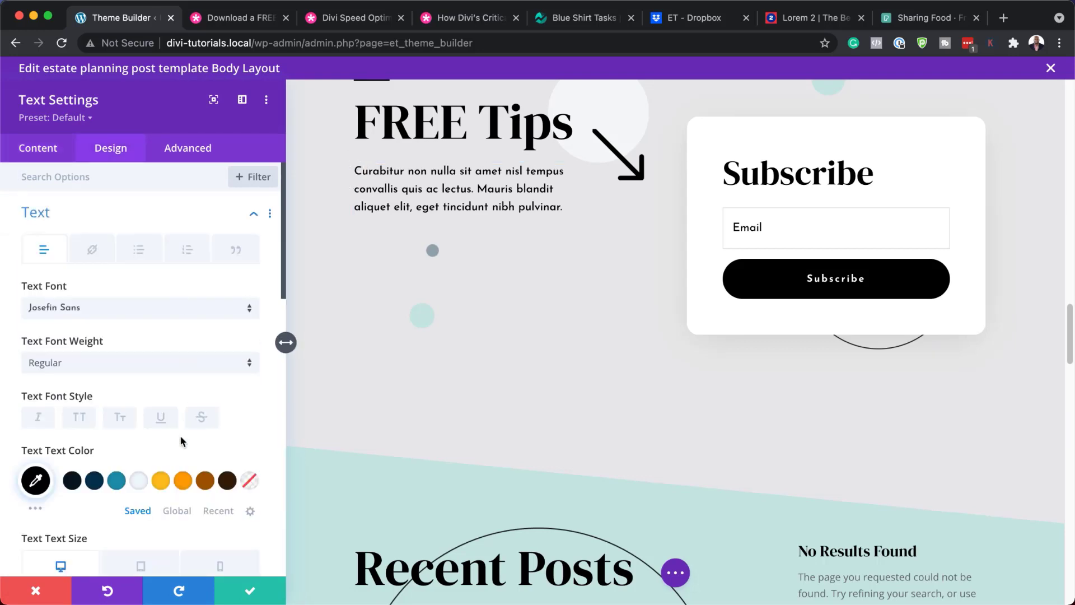
{"action": "left_click", "coordinate": [161, 481]}
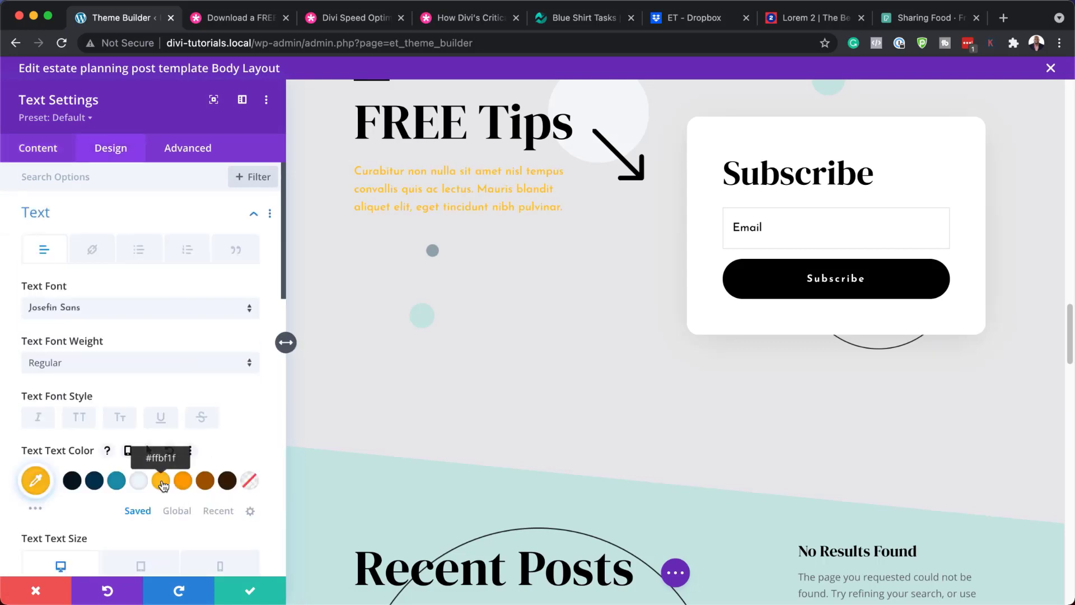
{"action": "left_click", "coordinate": [34, 591]}
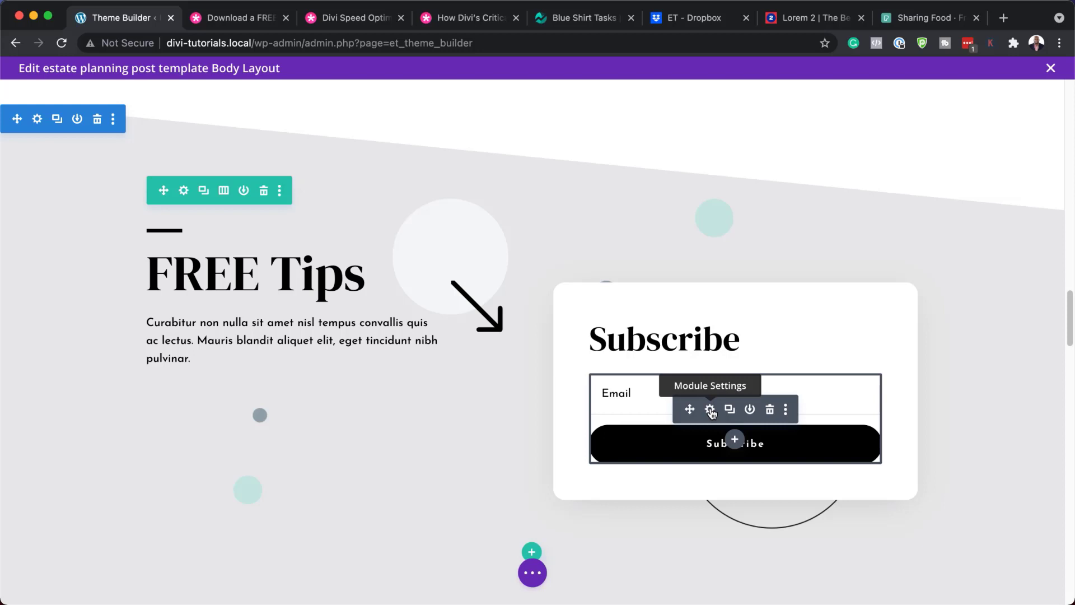
- Open the Subscribe form's email account settings and look through the available service providers without changing the selection
{"action": "left_click", "coordinate": [710, 410]}
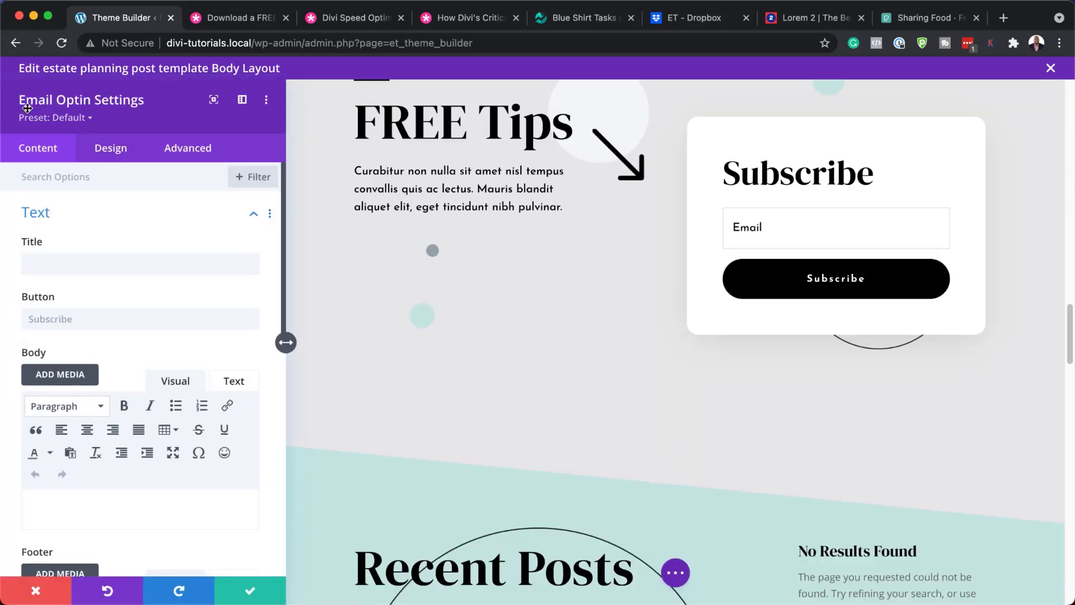
{"action": "scroll", "coordinate": [190, 277], "scroll_direction": "down", "scroll_amount": 2}
{"action": "scroll", "coordinate": [190, 277], "scroll_direction": "down", "scroll_amount": 5}
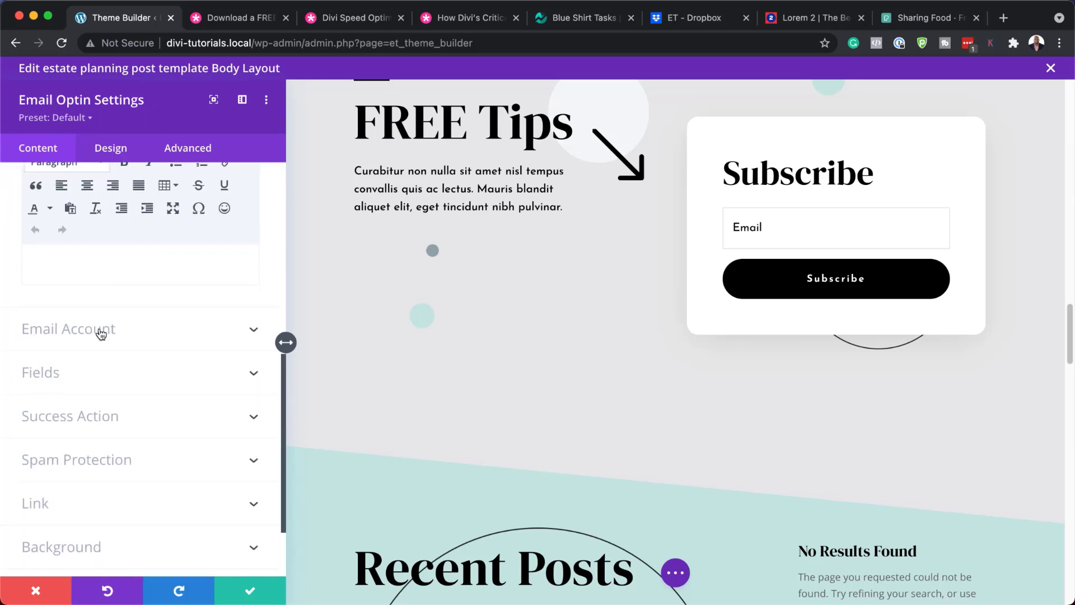
{"action": "left_click", "coordinate": [101, 330]}
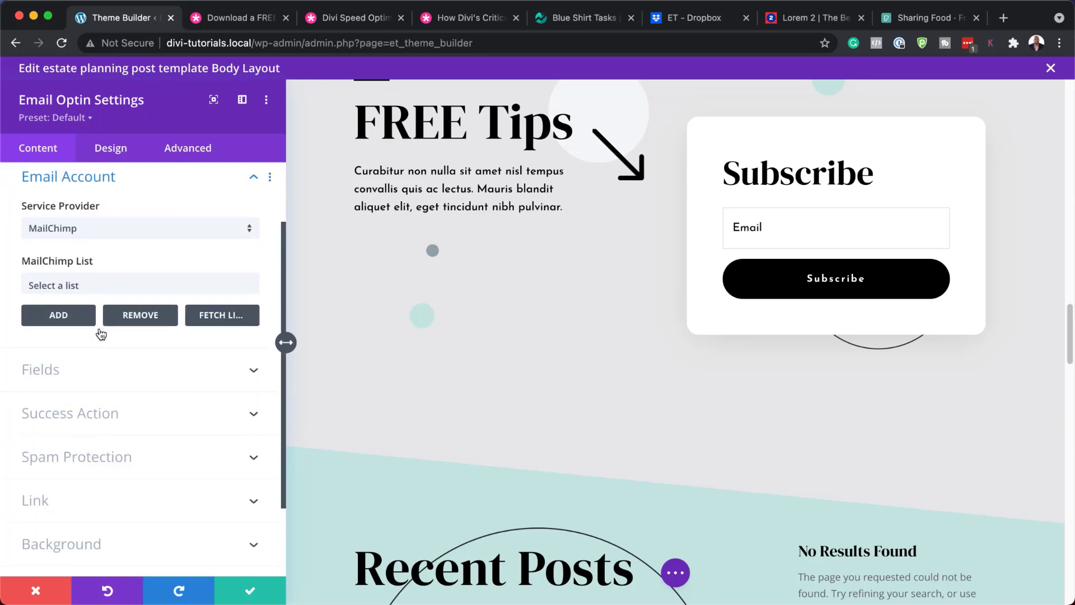
{"action": "left_click", "coordinate": [136, 240]}
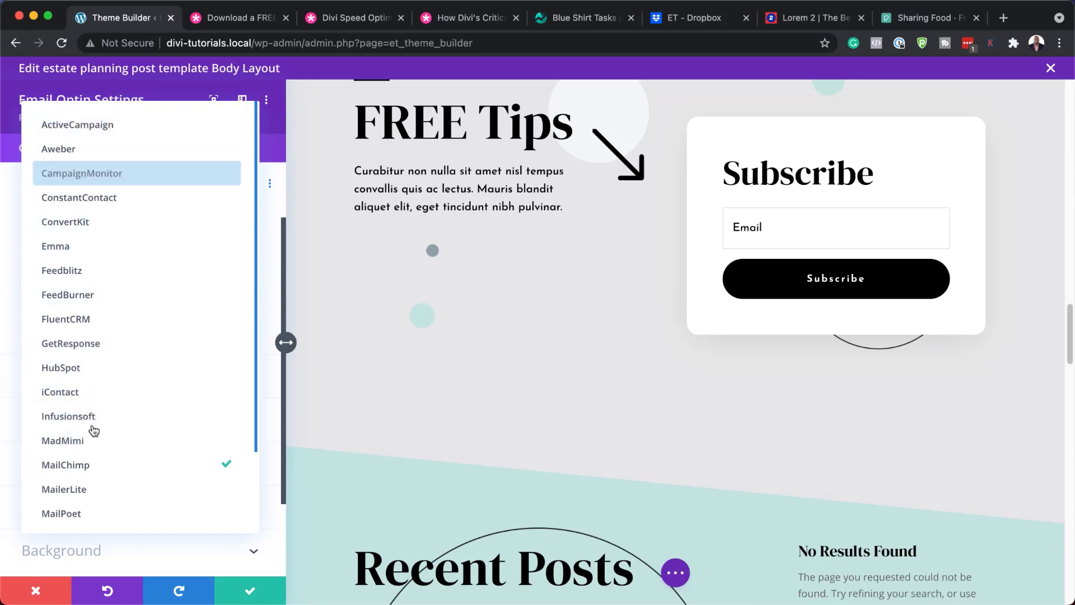
{"action": "left_click", "coordinate": [15, 324]}
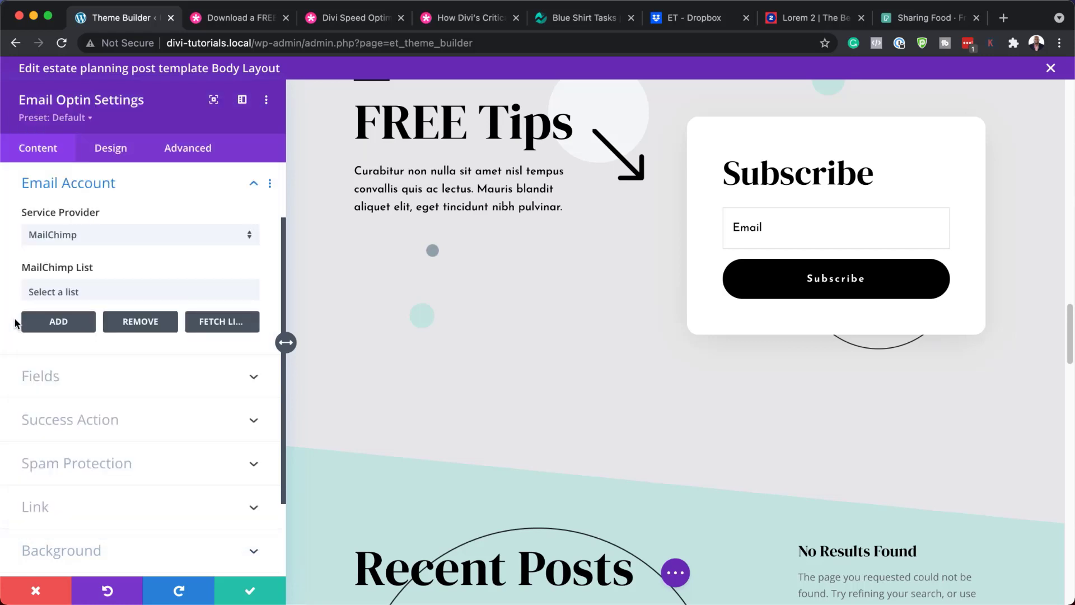
- Check the available MailChimp lists in the Subscribe form's email account settings without picking one
{"action": "left_click", "coordinate": [117, 290]}
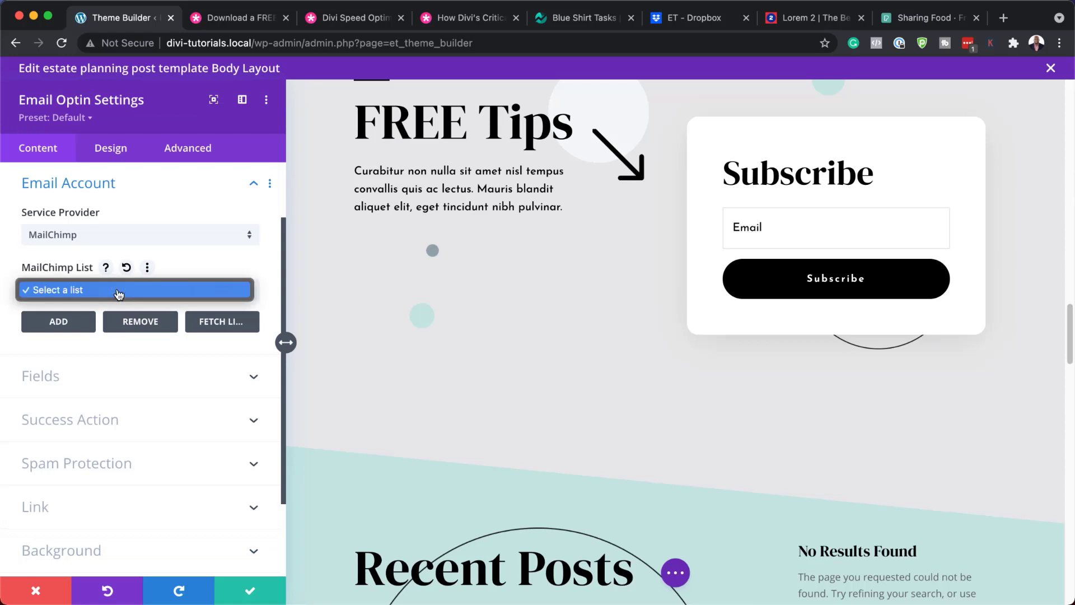
{"action": "left_click", "coordinate": [68, 324]}
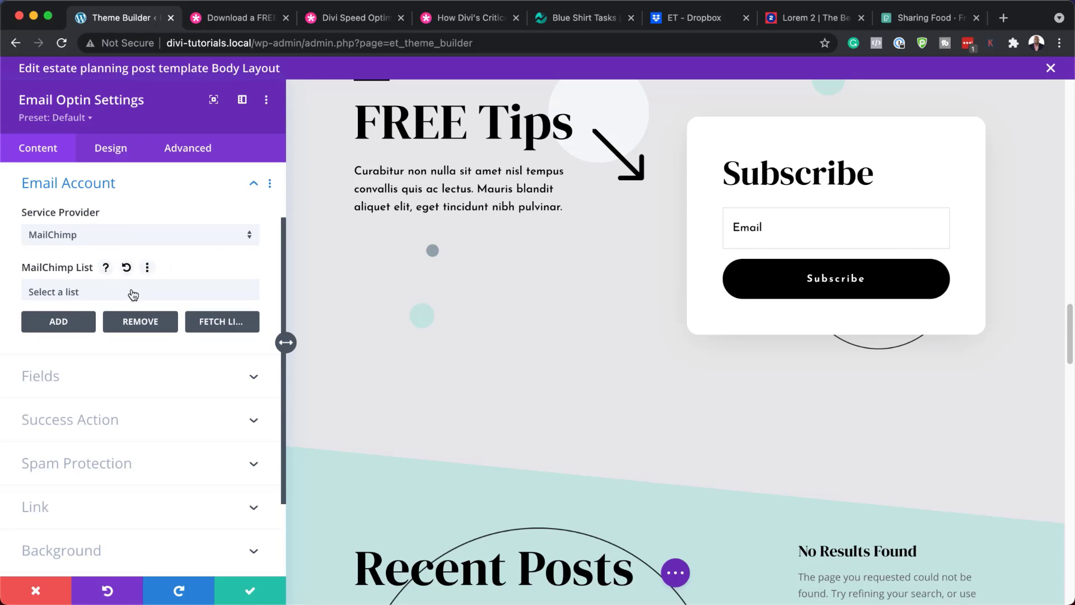
{"action": "left_click", "coordinate": [211, 327]}
{"action": "left_click", "coordinate": [114, 289]}
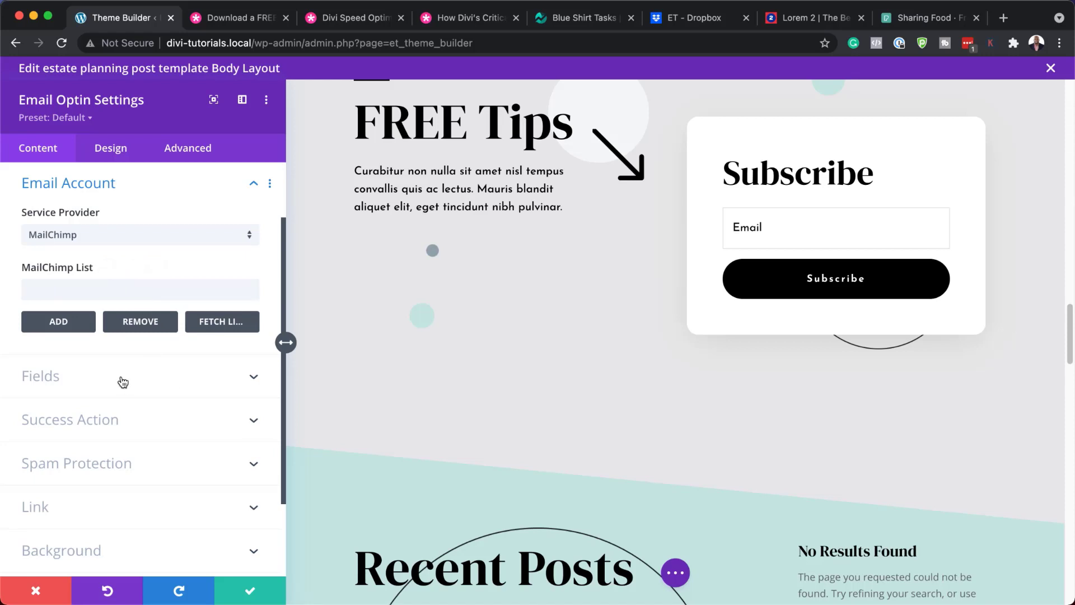
- Review the Subscribe form's success action choices, keeping the display-a-message option, and collapse that group of settings
{"action": "scroll", "coordinate": [120, 378], "scroll_direction": "down", "scroll_amount": 2}
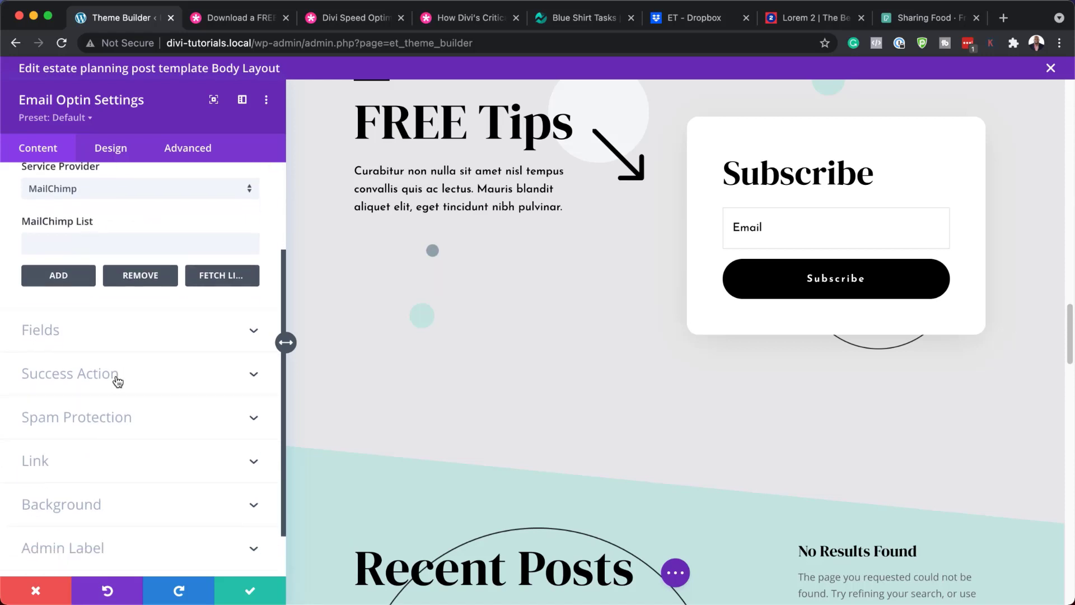
{"action": "left_click", "coordinate": [117, 374]}
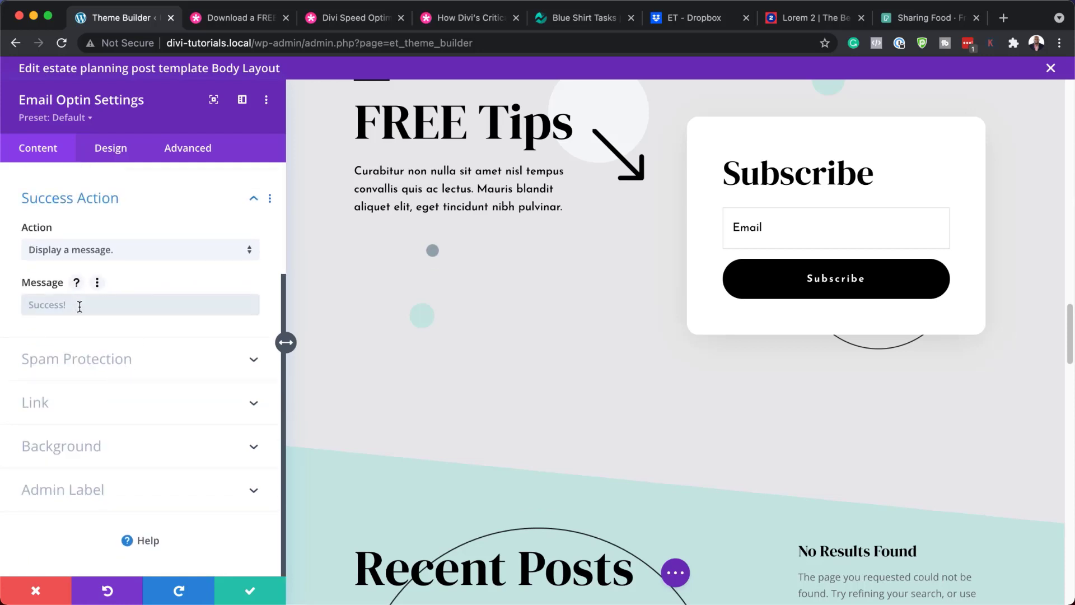
{"action": "left_click", "coordinate": [137, 250]}
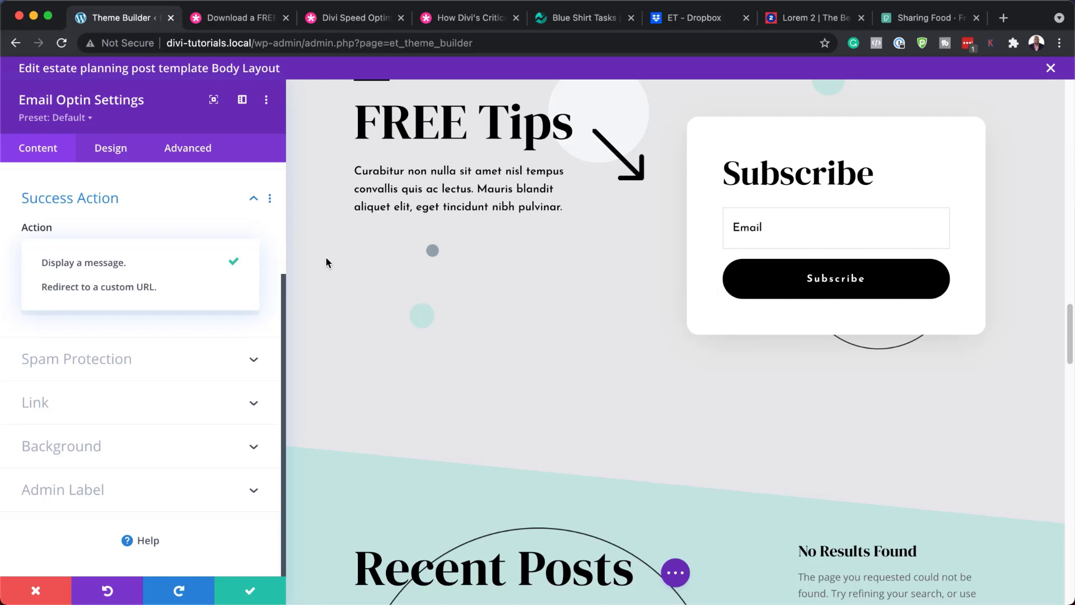
{"action": "left_click", "coordinate": [176, 219]}
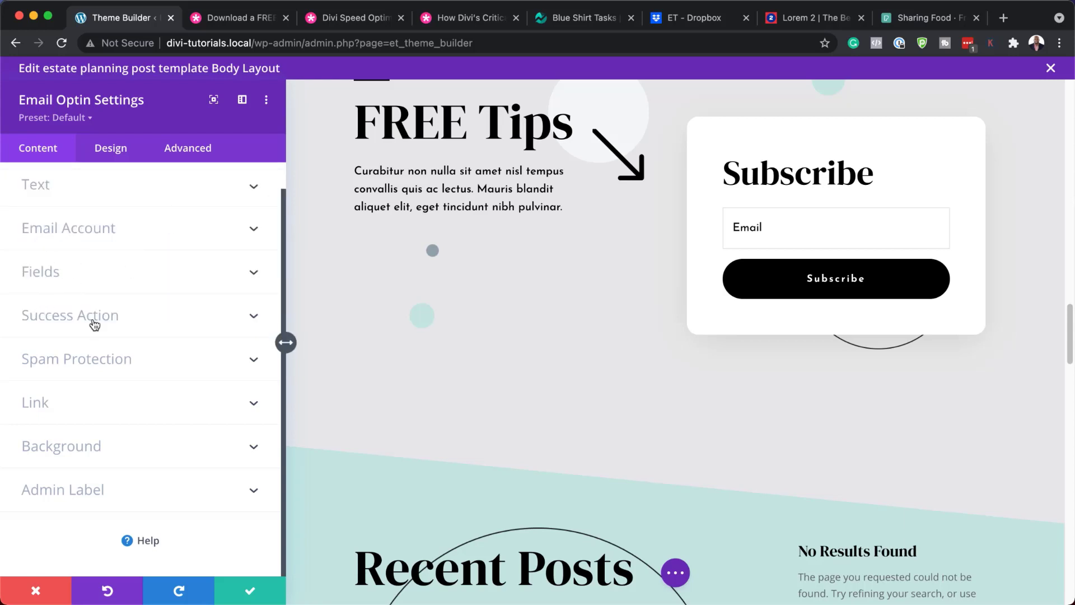
{"action": "scroll", "coordinate": [136, 359], "scroll_direction": "up", "scroll_amount": 1}
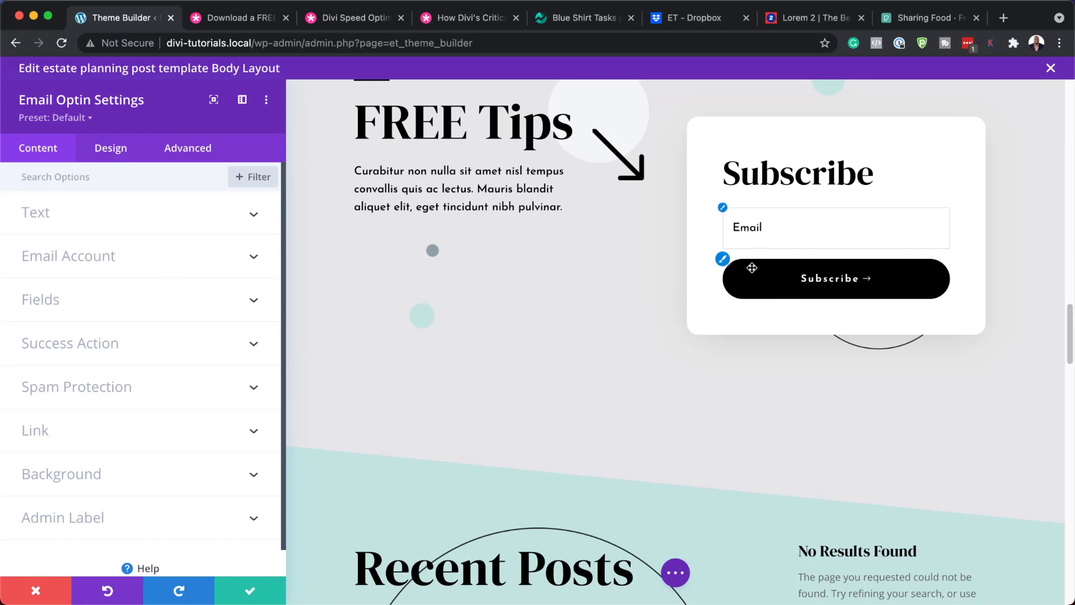
- Try the background color #fd9e02 and the near-black saved swatch as text color on the Subscribe button
{"action": "left_click", "coordinate": [726, 262]}
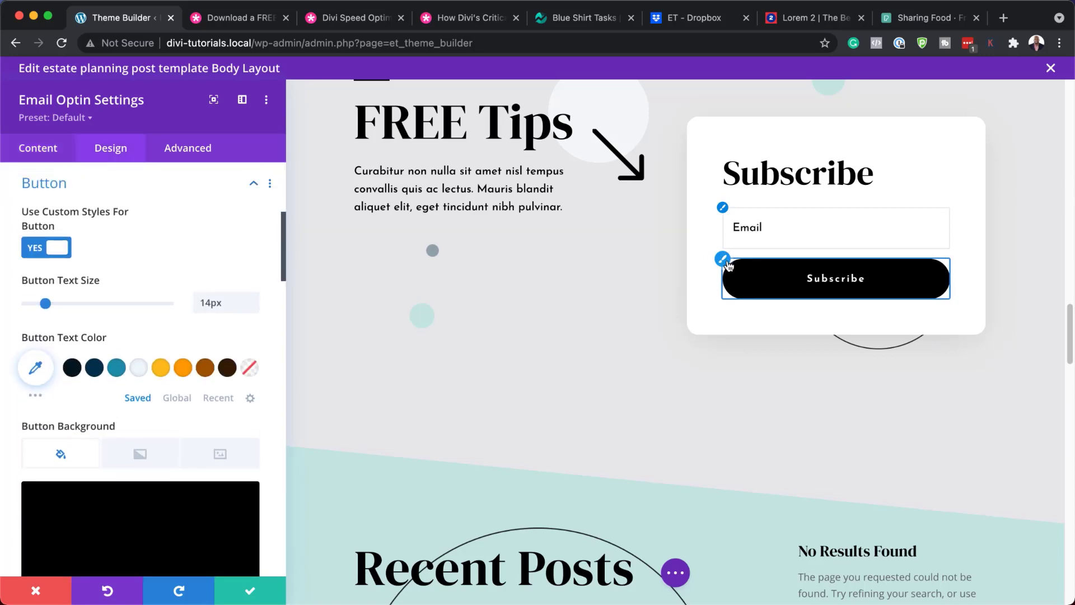
{"action": "scroll", "coordinate": [194, 472], "scroll_direction": "down", "scroll_amount": 3}
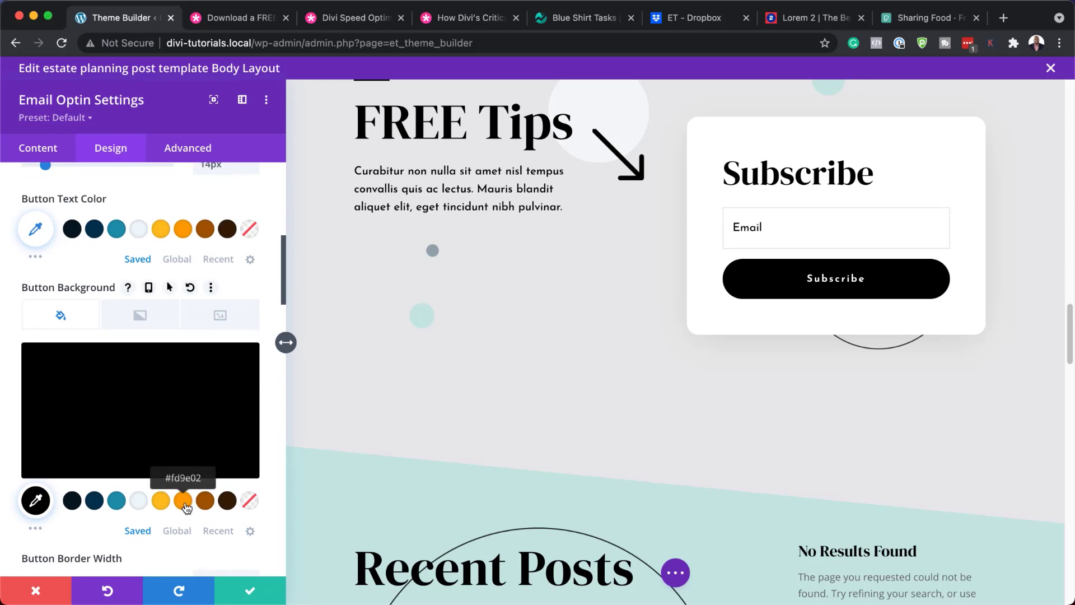
{"action": "left_click", "coordinate": [185, 505]}
{"action": "scroll", "coordinate": [168, 492], "scroll_direction": "down", "scroll_amount": 3}
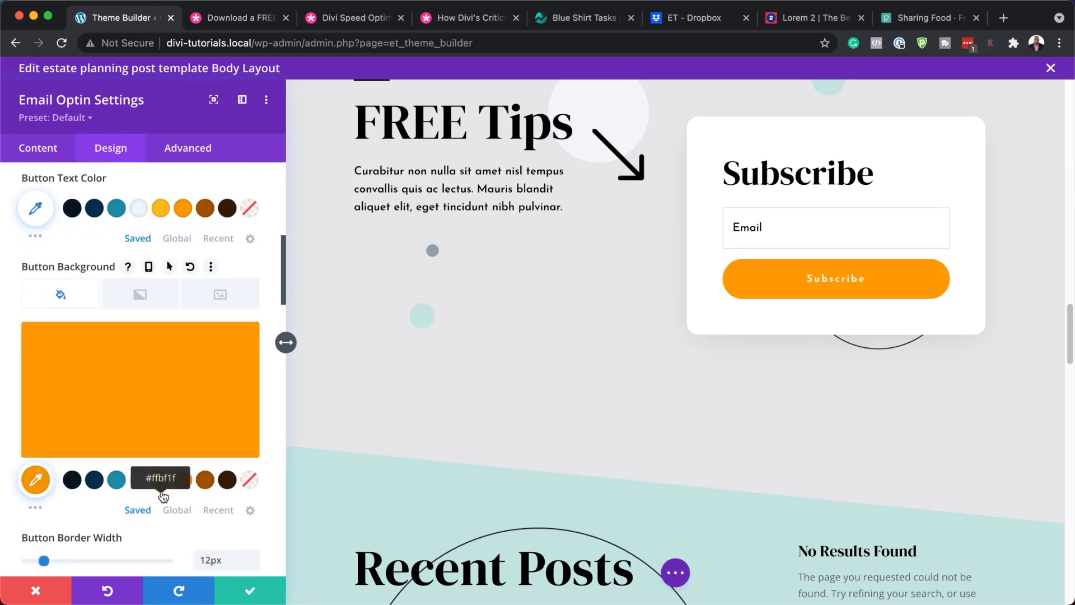
{"action": "scroll", "coordinate": [168, 420], "scroll_direction": "up", "scroll_amount": 2}
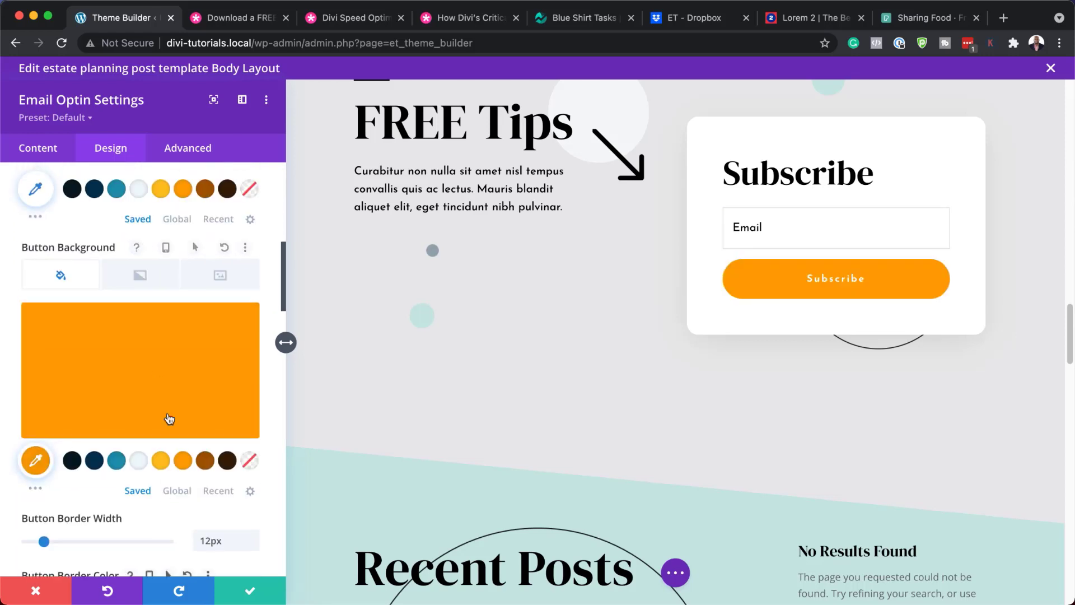
{"action": "left_click", "coordinate": [72, 189]}
- Try a 0px border radius and the Poppins font on the Subscribe button, and discard all the button changes
{"action": "scroll", "coordinate": [143, 367], "scroll_direction": "down", "scroll_amount": 5}
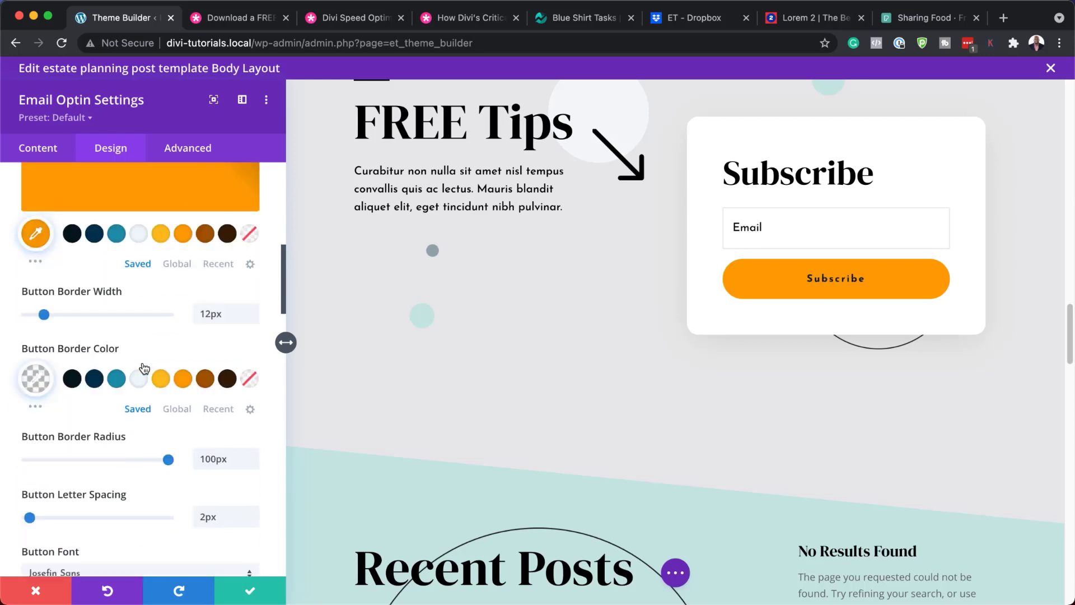
{"action": "left_click_drag", "start_coordinate": [137, 405], "coordinate": [13, 407]}
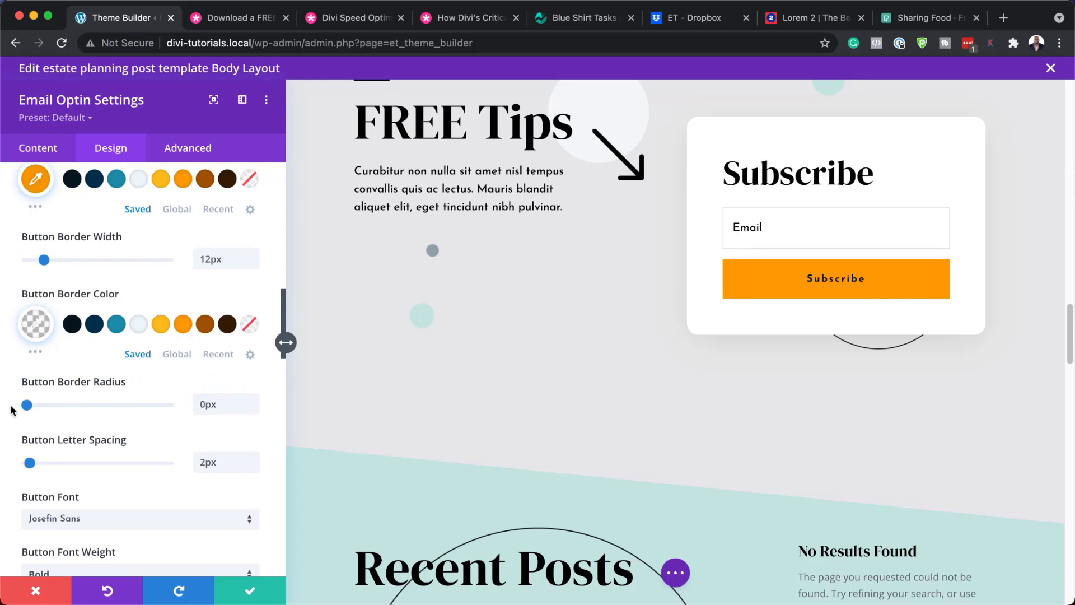
{"action": "left_click", "coordinate": [149, 519]}
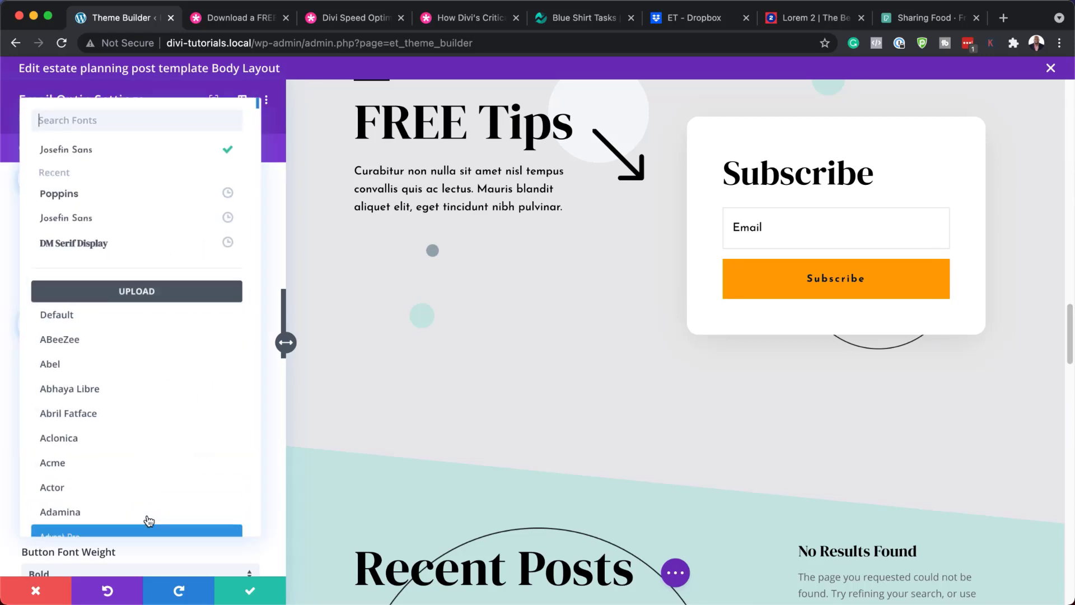
{"action": "left_click", "coordinate": [139, 197]}
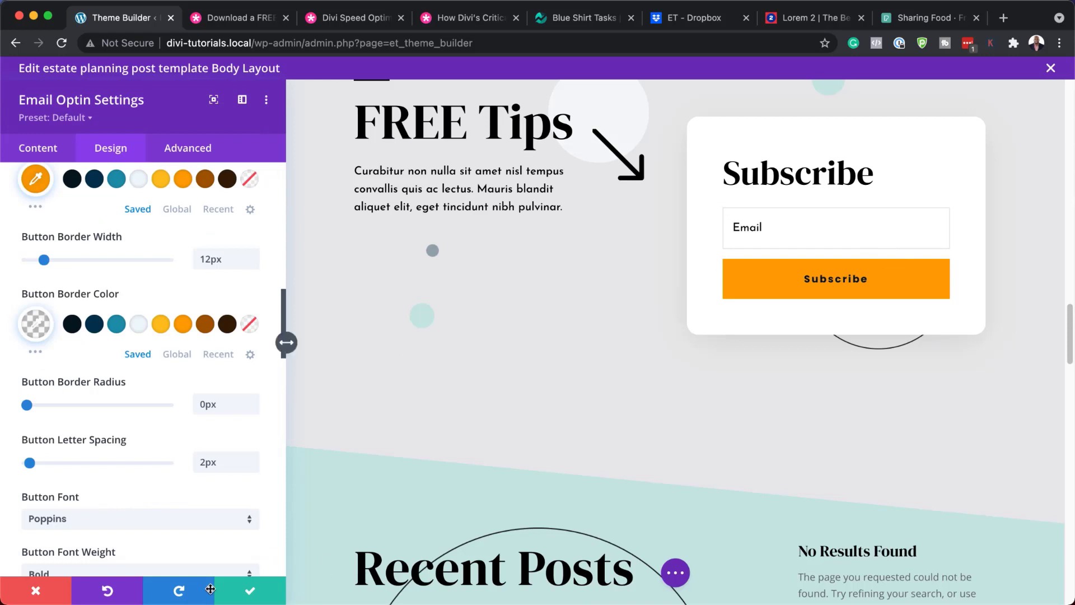
{"action": "scroll", "coordinate": [238, 525], "scroll_direction": "down", "scroll_amount": 5}
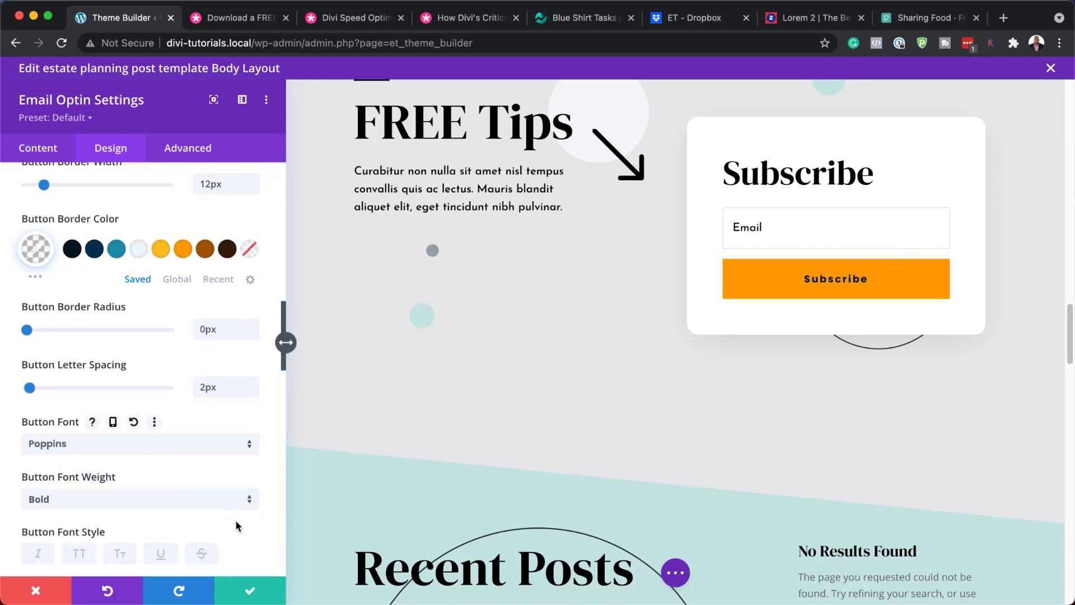
{"action": "left_click", "coordinate": [37, 594]}
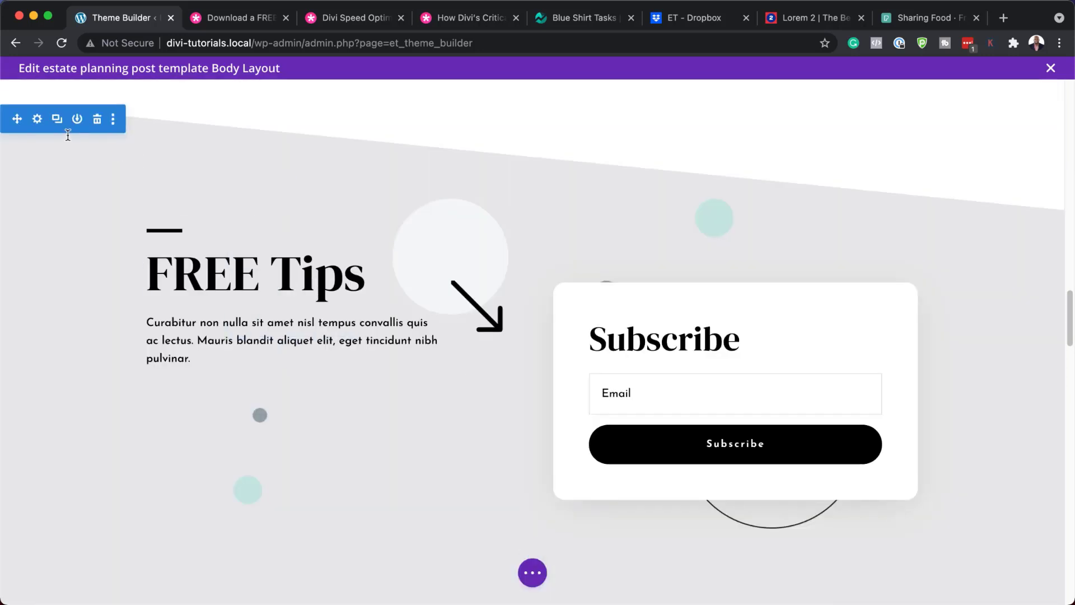
- Try pale blue, brown and dark brown saved swatches as the FREE Tips section's background, and discard the change
{"action": "left_click", "coordinate": [37, 119]}
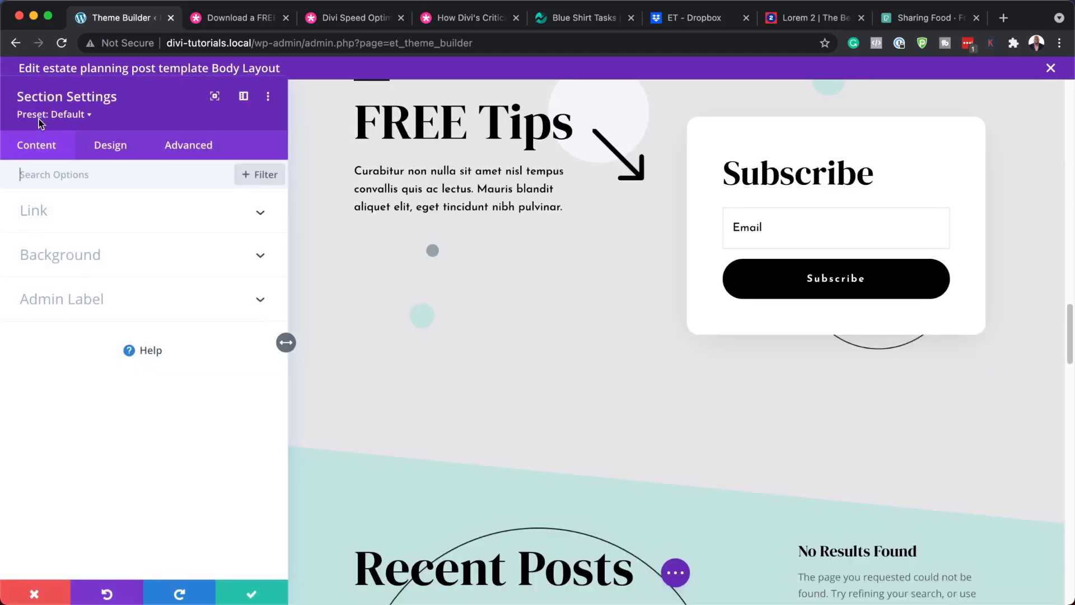
{"action": "left_click", "coordinate": [66, 260]}
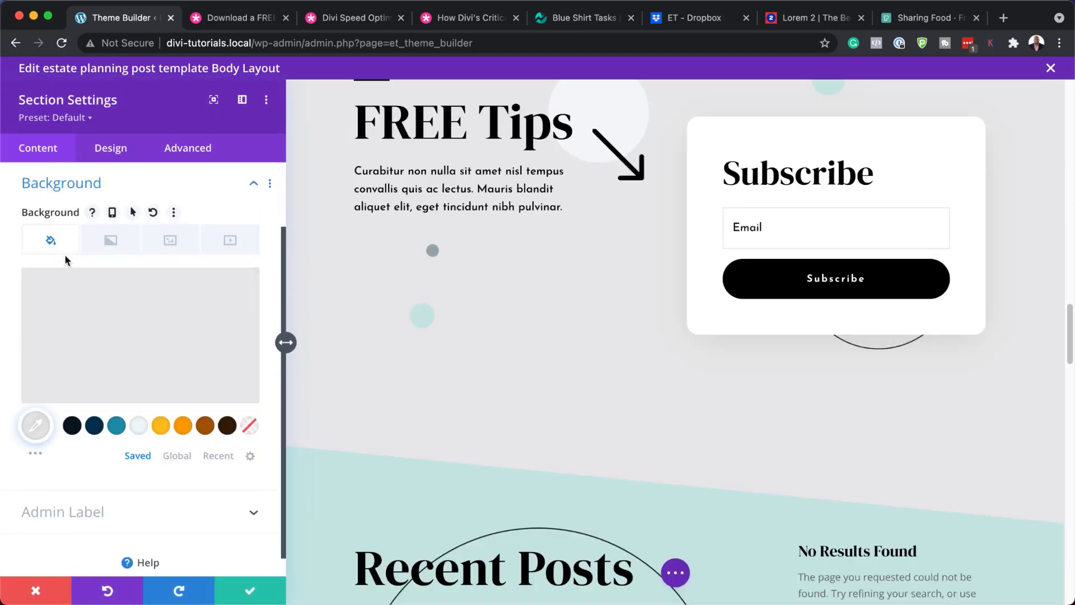
{"action": "left_click", "coordinate": [140, 425]}
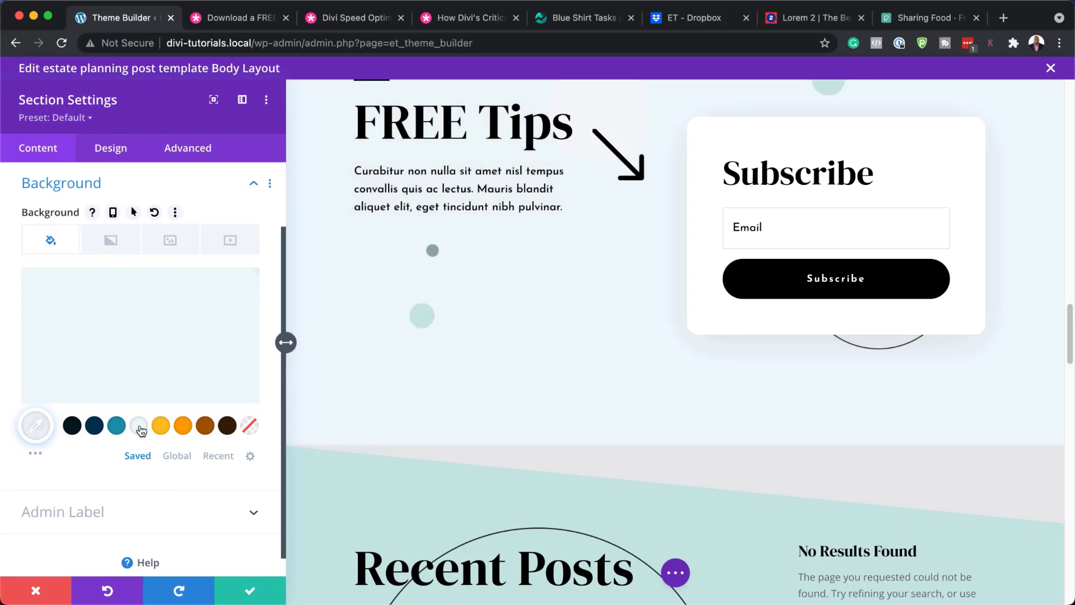
{"action": "scroll", "coordinate": [427, 370], "scroll_direction": "up", "scroll_amount": 5}
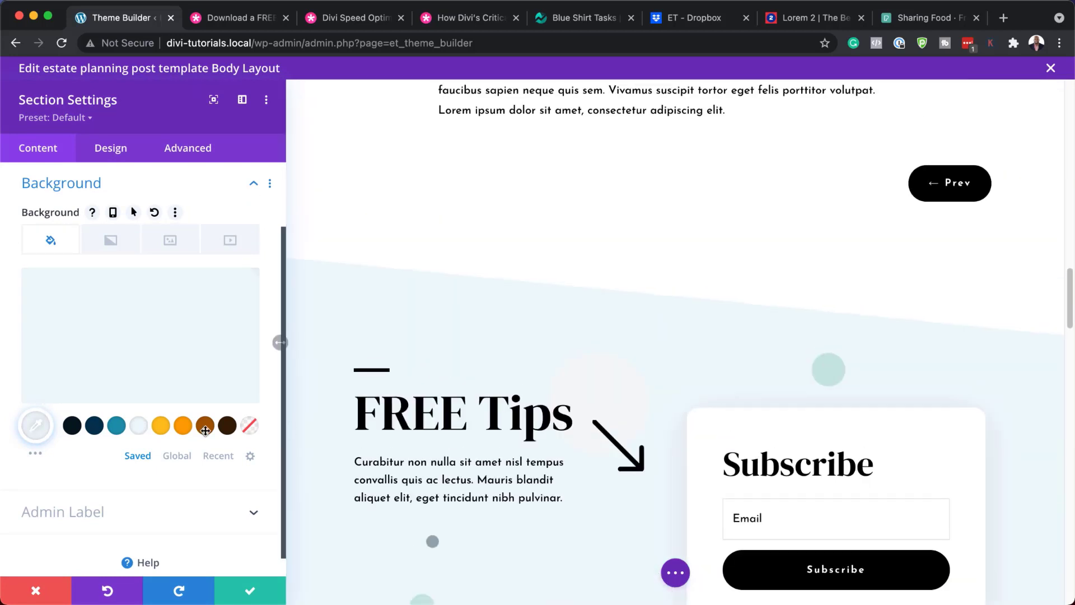
{"action": "left_click", "coordinate": [205, 425]}
{"action": "scroll", "coordinate": [463, 409], "scroll_direction": "down", "scroll_amount": 2}
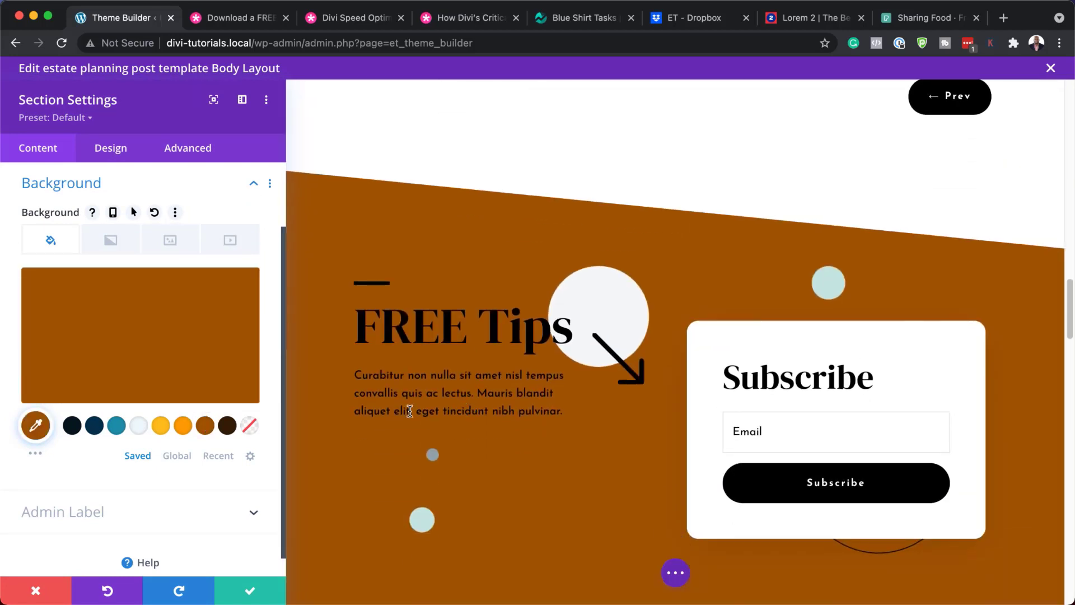
{"action": "left_click", "coordinate": [227, 428]}
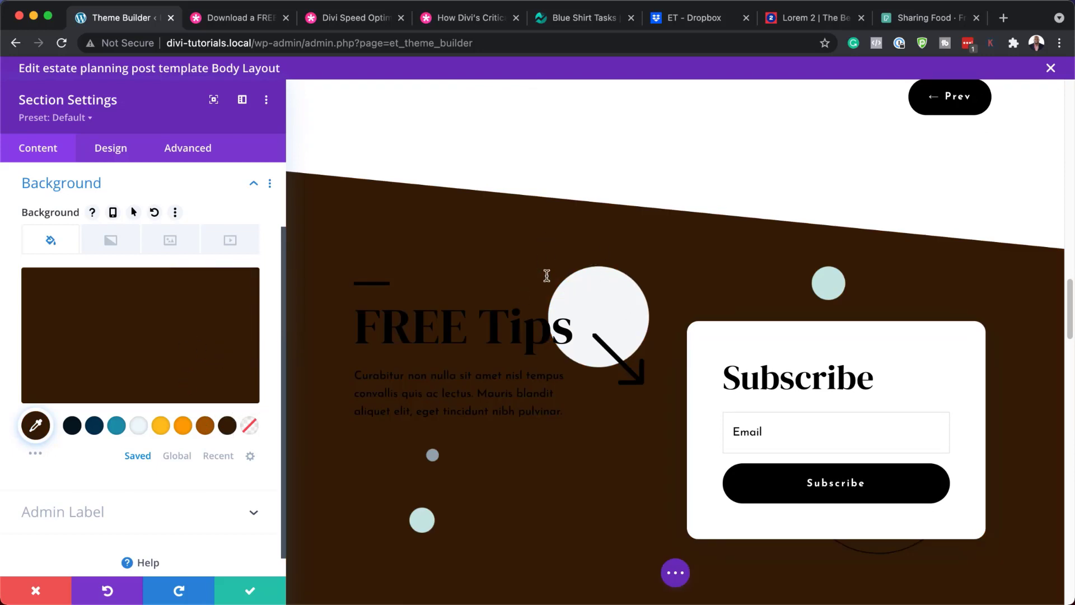
{"action": "left_click", "coordinate": [36, 590]}
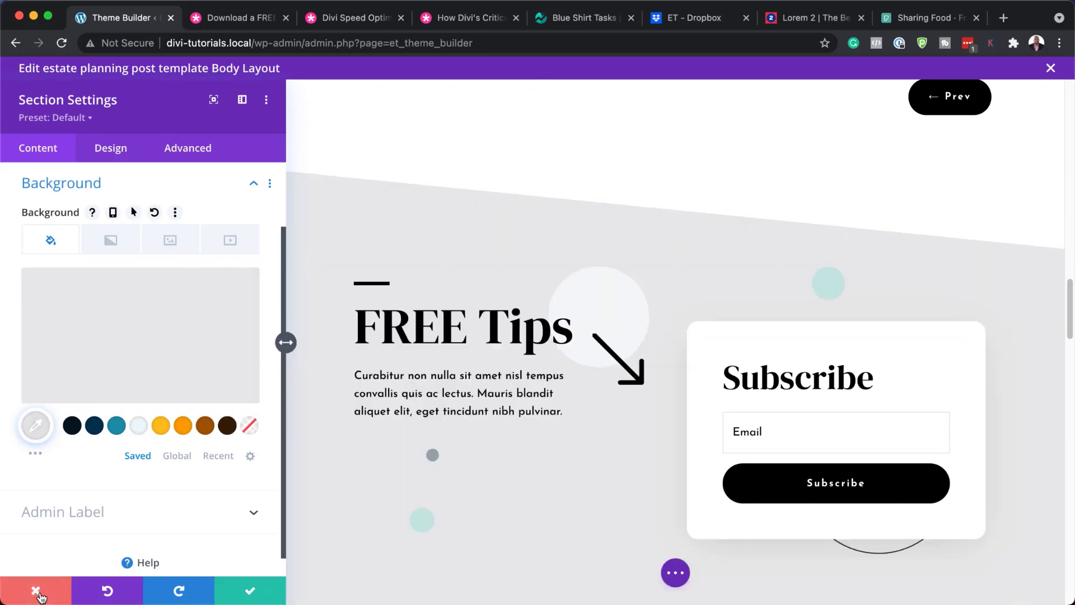
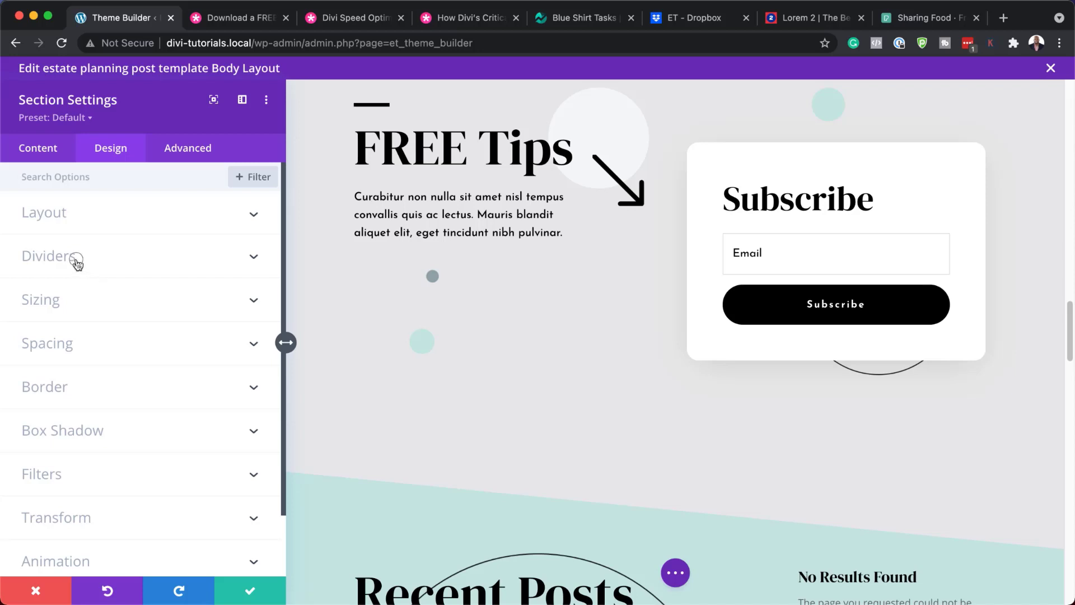
- Try a layered centered-arrow and a zigzag style for the FREE Tips section's top divider, and discard the divider changes
{"action": "left_click", "coordinate": [76, 259]}
{"action": "scroll", "coordinate": [521, 330], "scroll_direction": "up", "scroll_amount": 5}
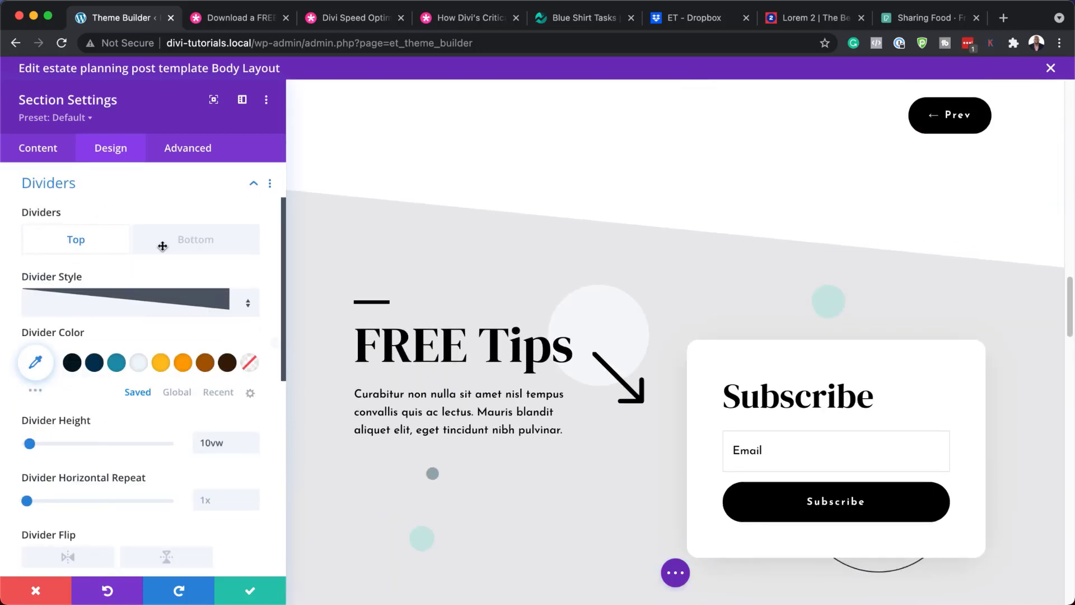
{"action": "left_click", "coordinate": [118, 303]}
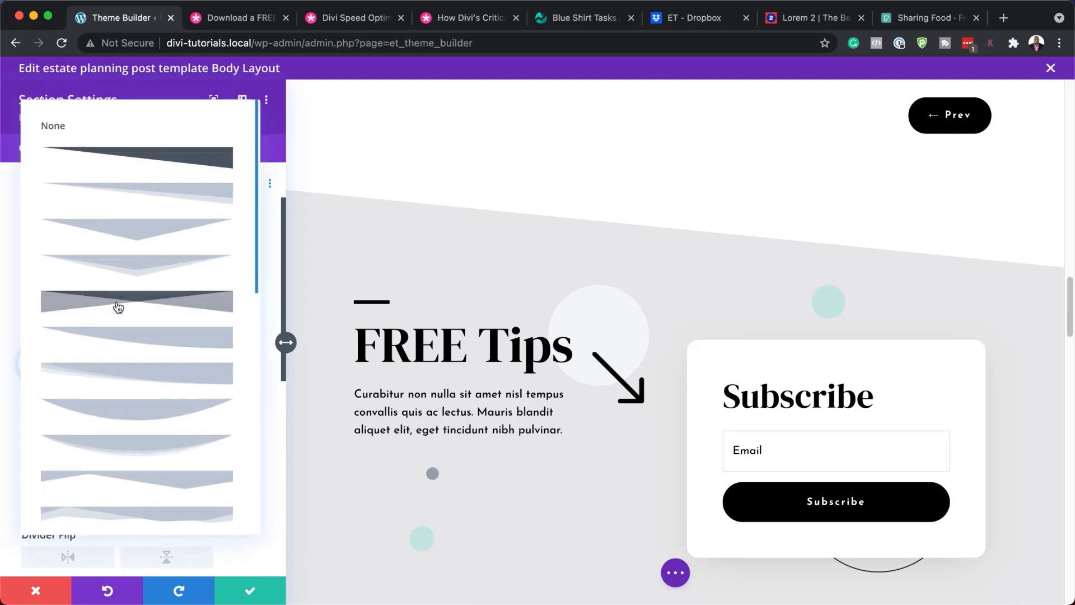
{"action": "left_click", "coordinate": [148, 270]}
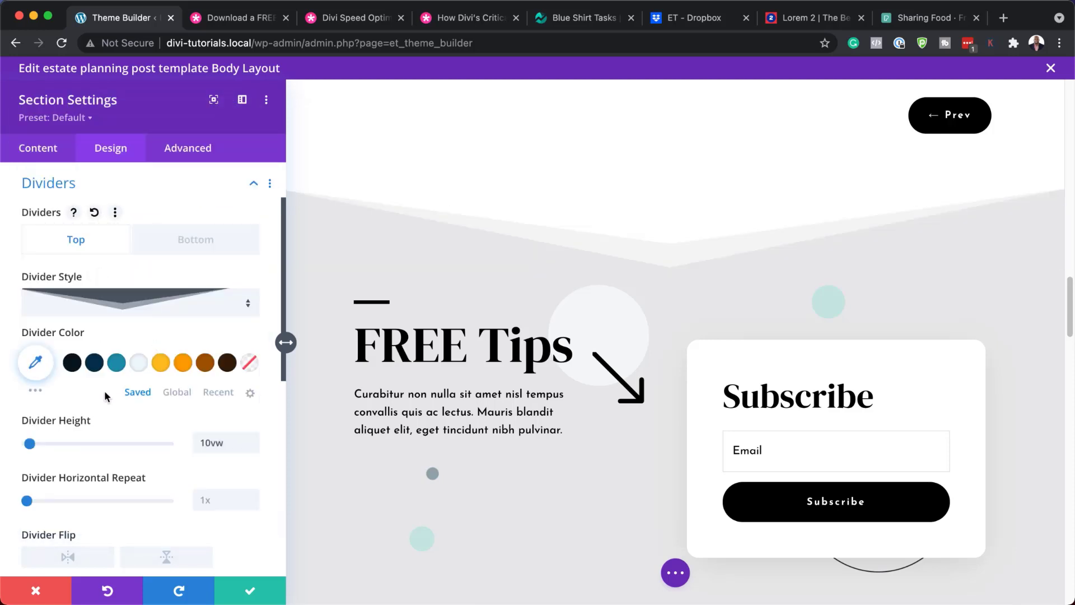
{"action": "left_click", "coordinate": [134, 305]}
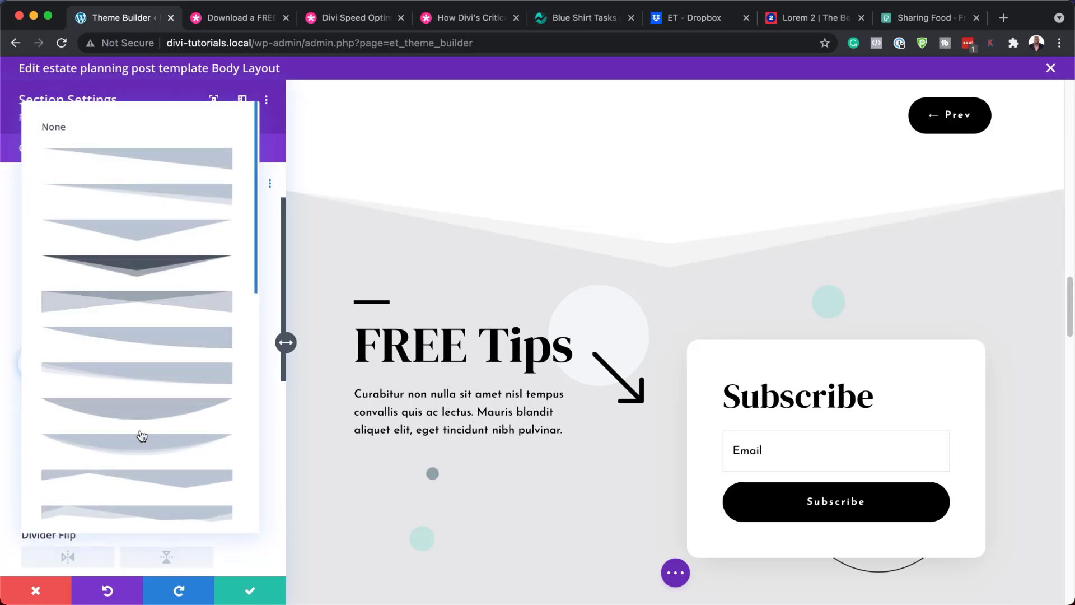
{"action": "left_click", "coordinate": [143, 480]}
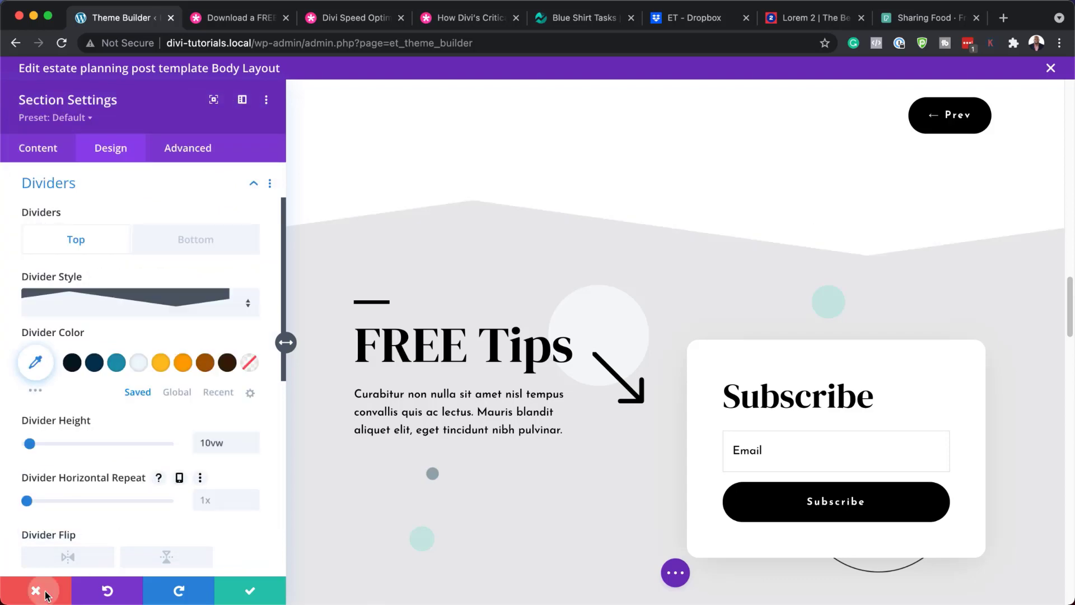
{"action": "left_click", "coordinate": [58, 582]}
- Open the settings of the blog module under Recent Posts and examine its post count and included category options
{"action": "scroll", "coordinate": [332, 373], "scroll_direction": "down", "scroll_amount": 5}
{"action": "scroll", "coordinate": [332, 372], "scroll_direction": "down", "scroll_amount": 10}
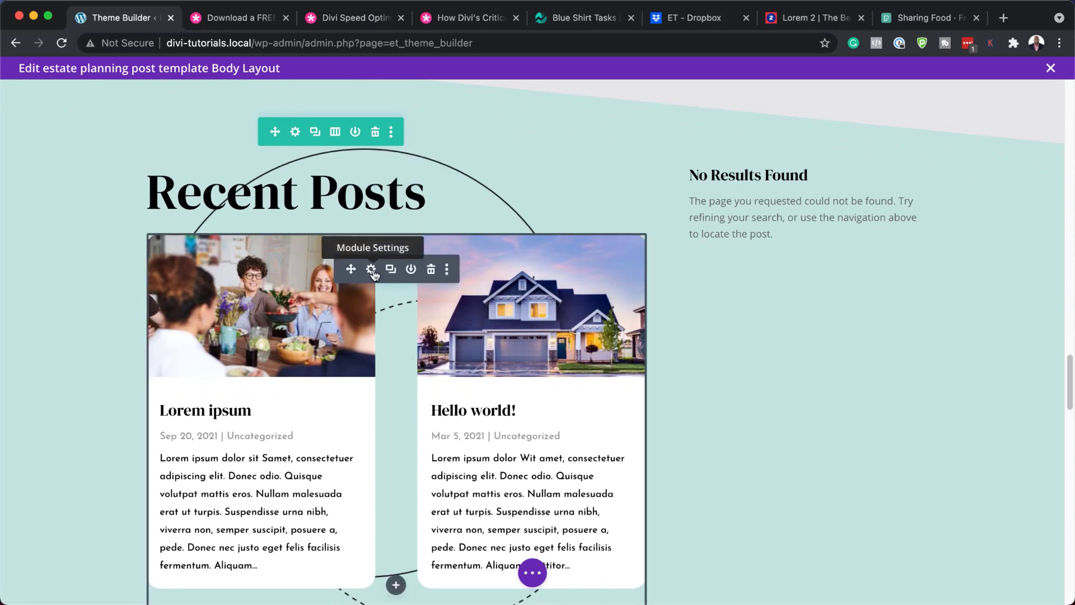
{"action": "left_click", "coordinate": [371, 269]}
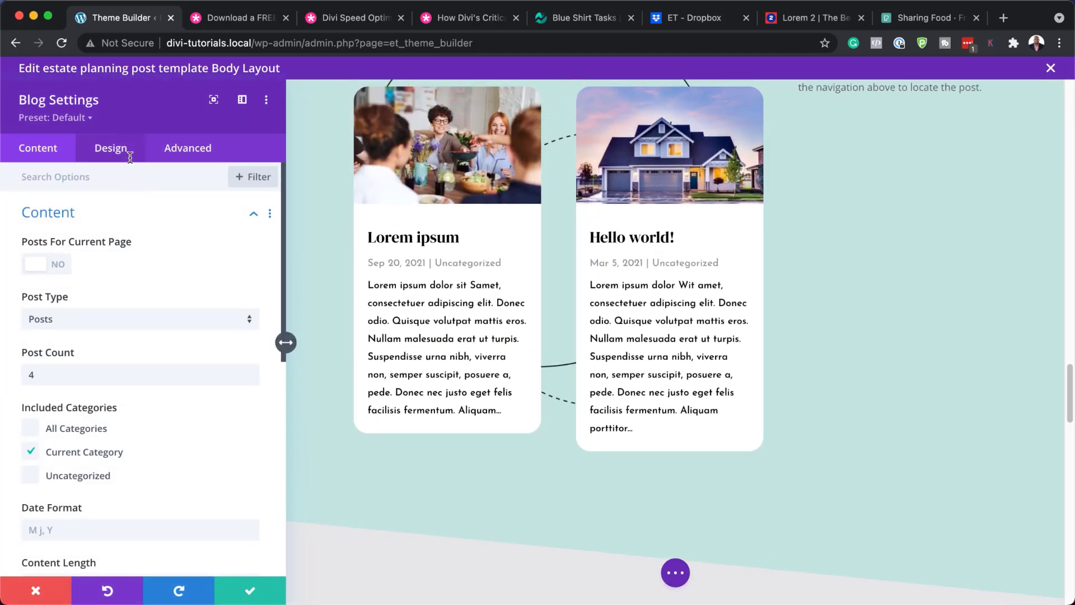
{"action": "left_click", "coordinate": [48, 375]}
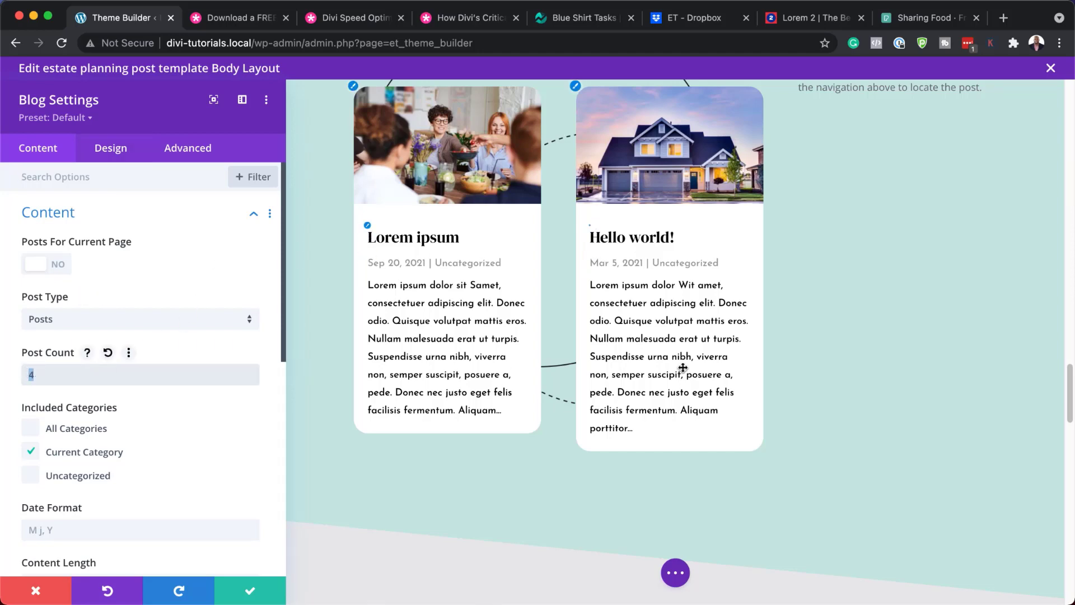
{"action": "scroll", "coordinate": [176, 304], "scroll_direction": "down", "scroll_amount": 1}
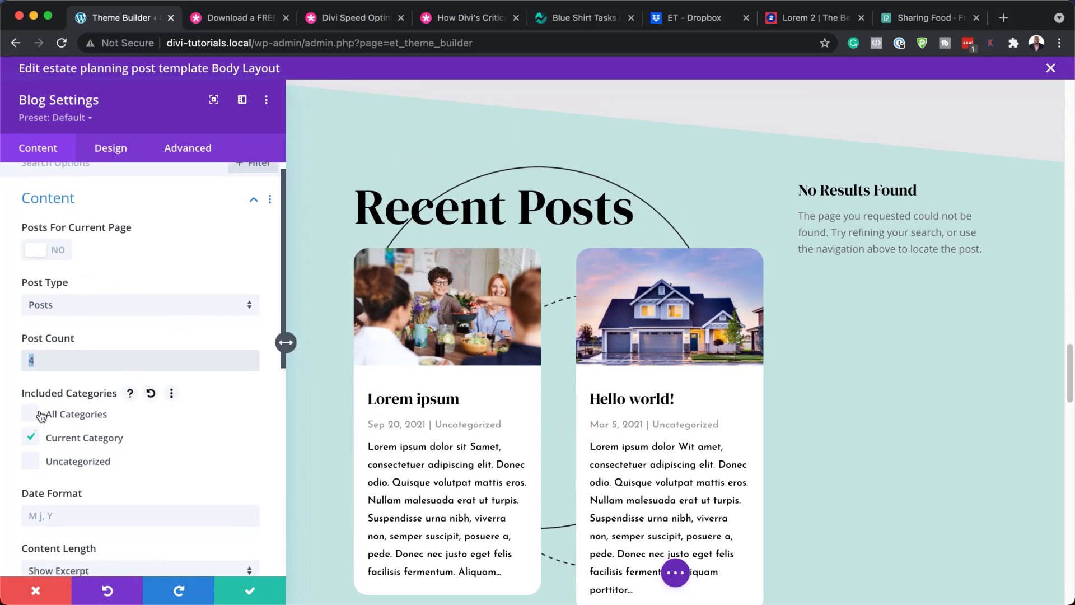
- Try 8px grid layout rounded corners on the Recent Posts blog cards
{"action": "left_click", "coordinate": [117, 153]}
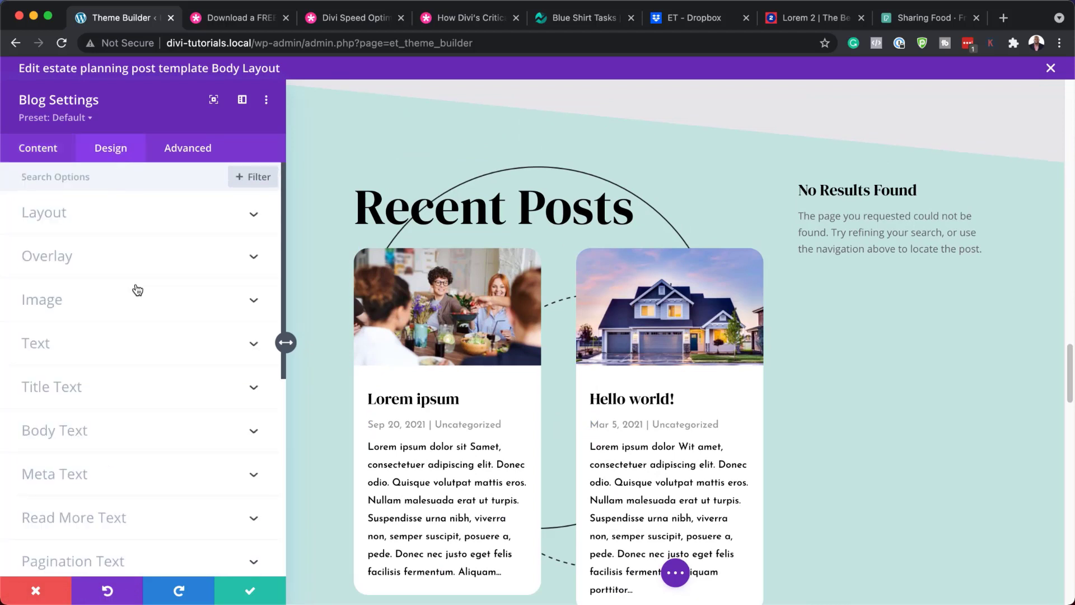
{"action": "left_click", "coordinate": [353, 249]}
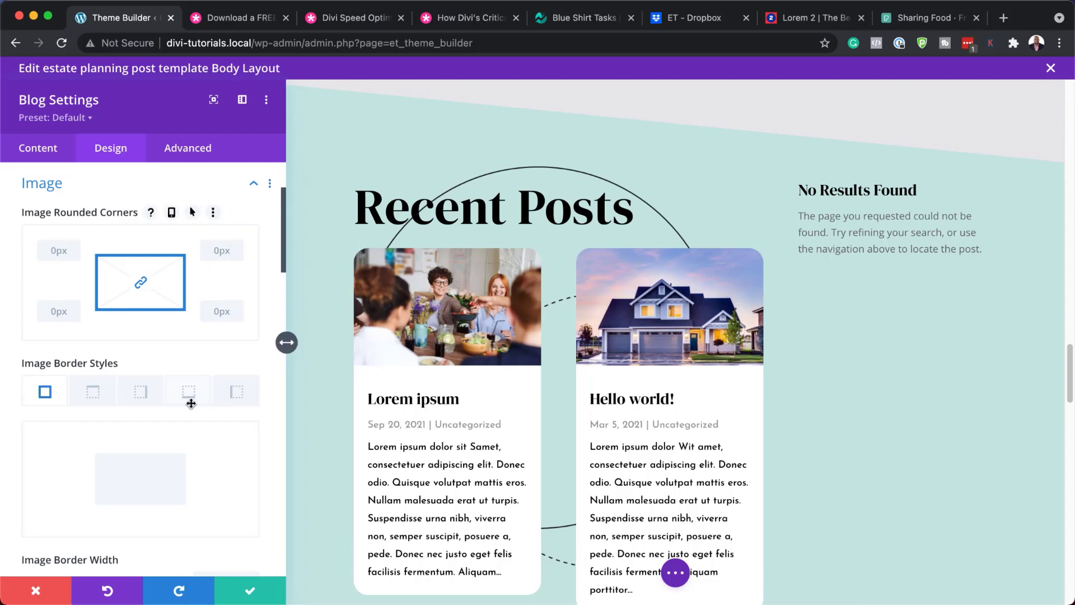
{"action": "scroll", "coordinate": [192, 400], "scroll_direction": "down", "scroll_amount": 10}
{"action": "scroll", "coordinate": [193, 404], "scroll_direction": "down", "scroll_amount": 15}
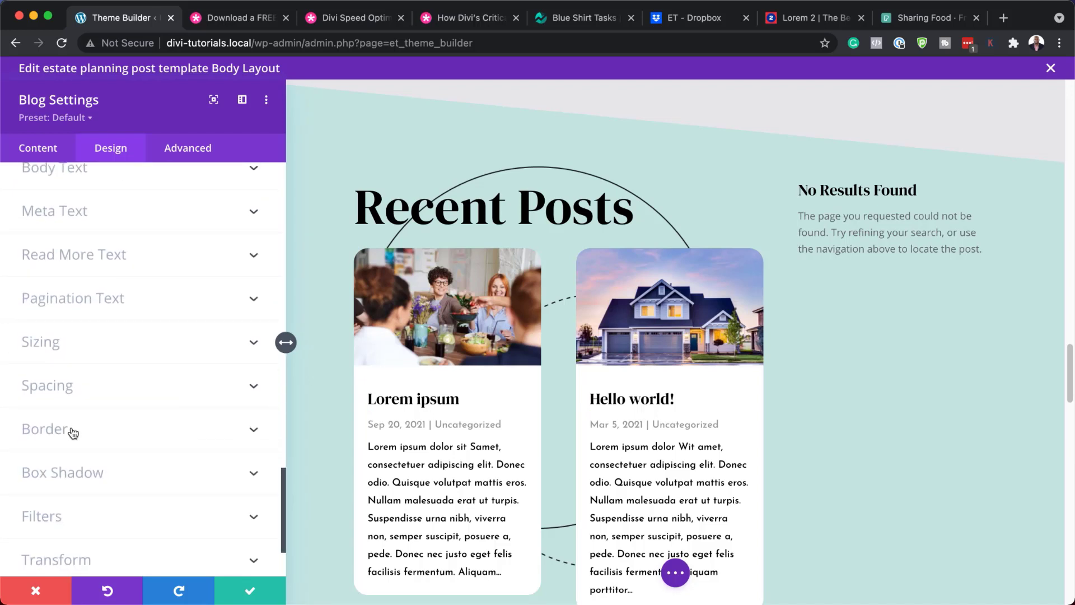
{"action": "left_click", "coordinate": [73, 430]}
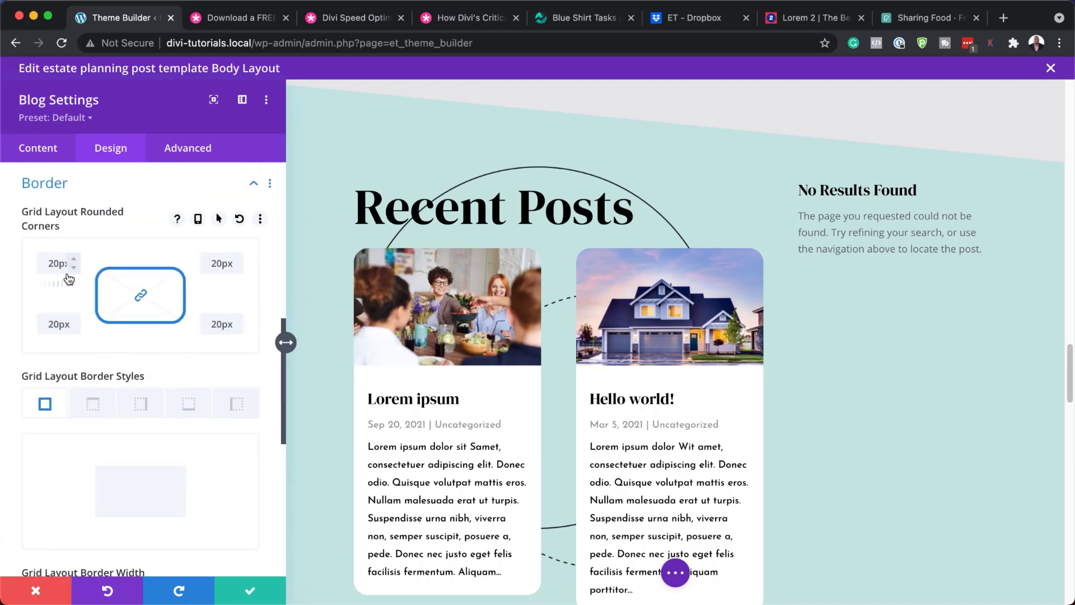
{"action": "left_click_drag", "start_coordinate": [58, 284], "coordinate": [54, 283]}
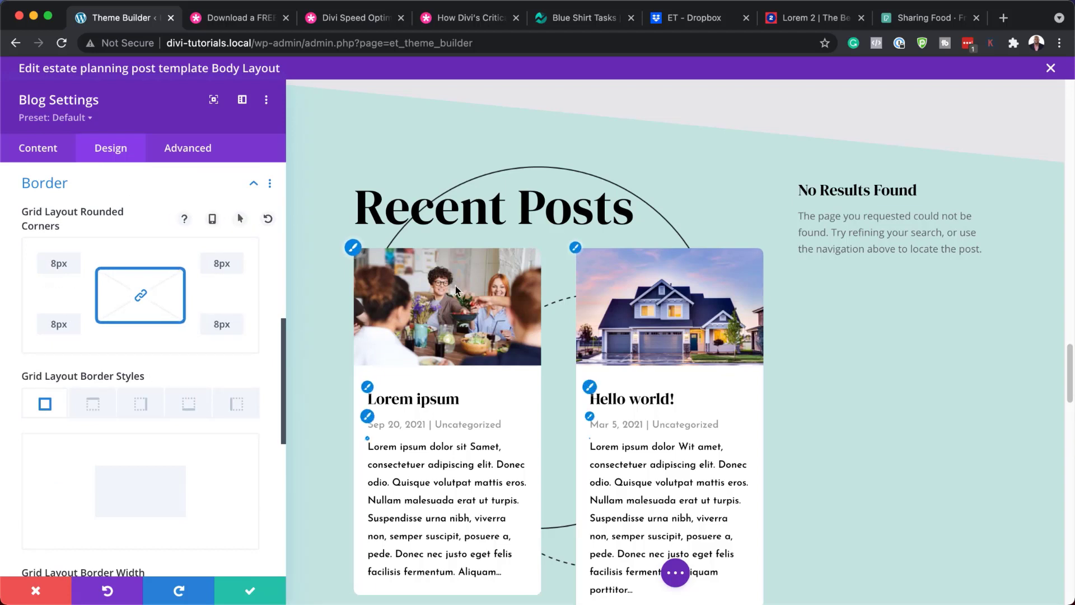
- Try the Poppins font and the brown #a35700 text color on the blog post titles
{"action": "scroll", "coordinate": [409, 316], "scroll_direction": "down", "scroll_amount": 3}
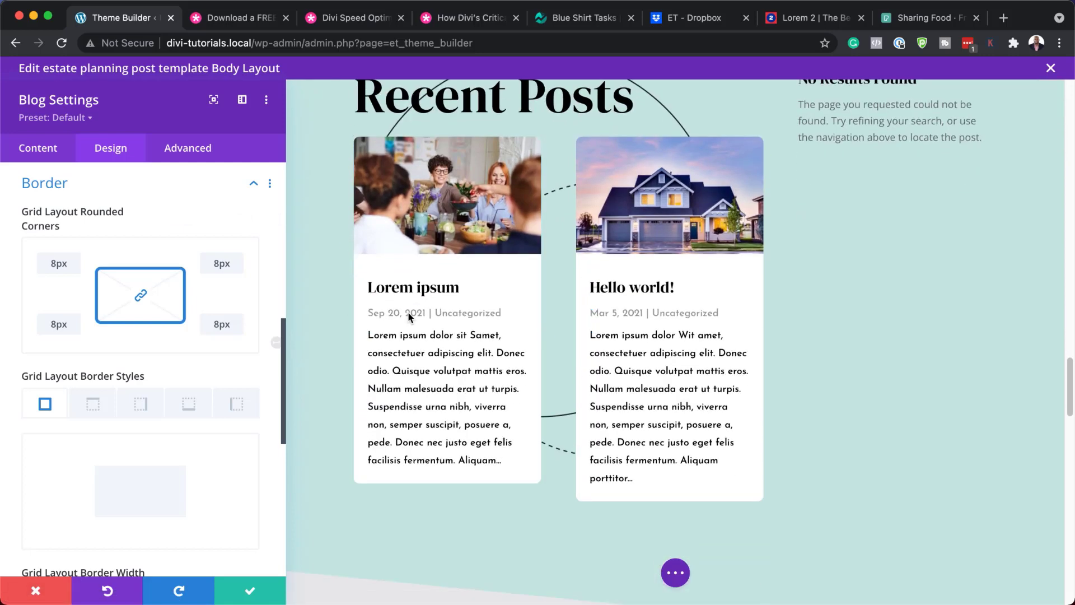
{"action": "left_click", "coordinate": [372, 280]}
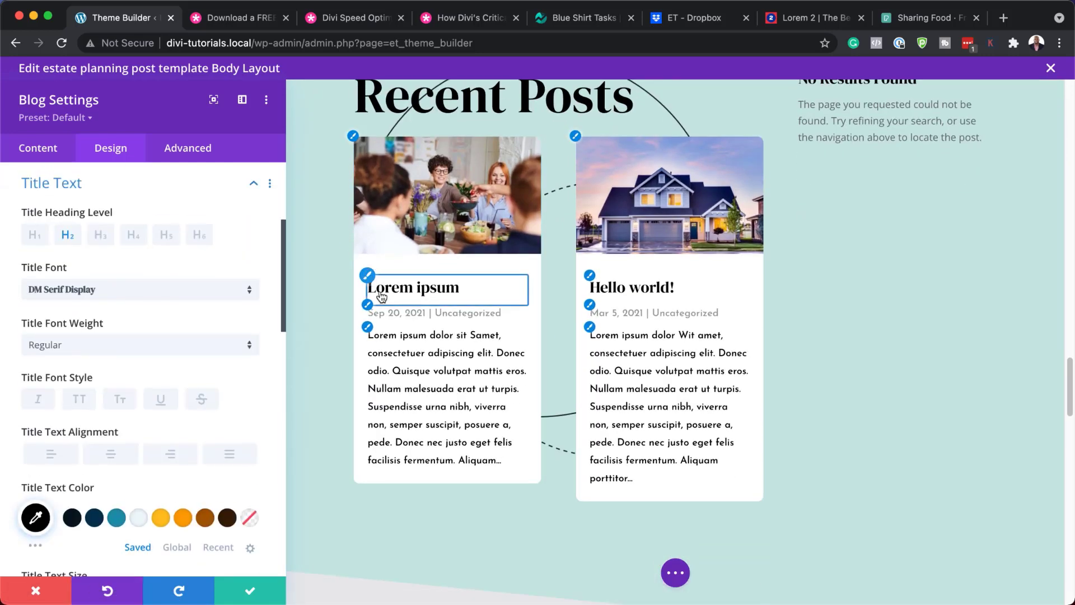
{"action": "left_click", "coordinate": [147, 295]}
{"action": "left_click", "coordinate": [143, 195]}
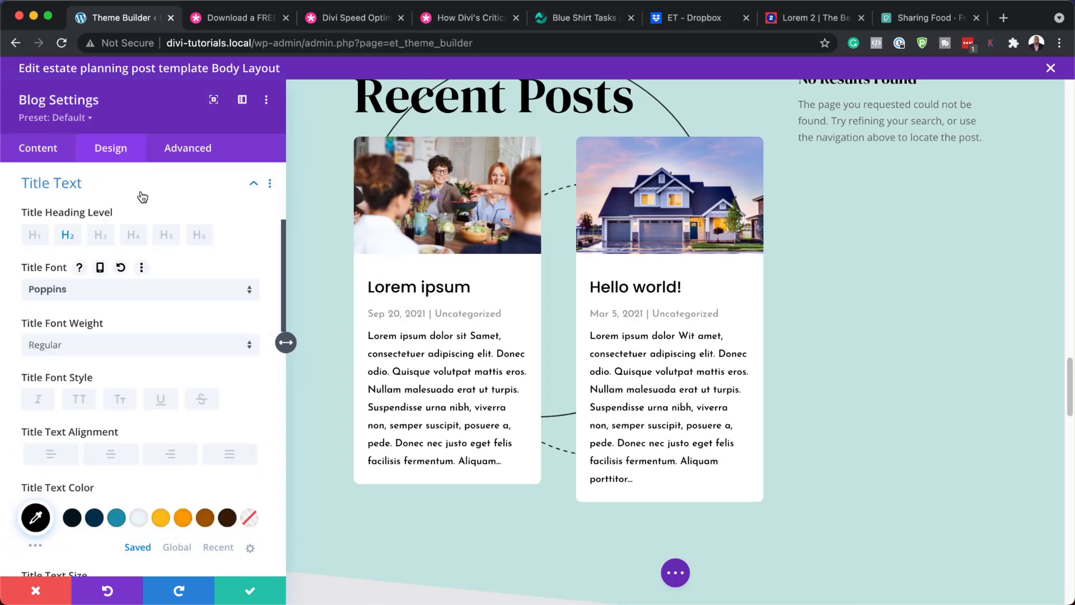
{"action": "left_click", "coordinate": [205, 519]}
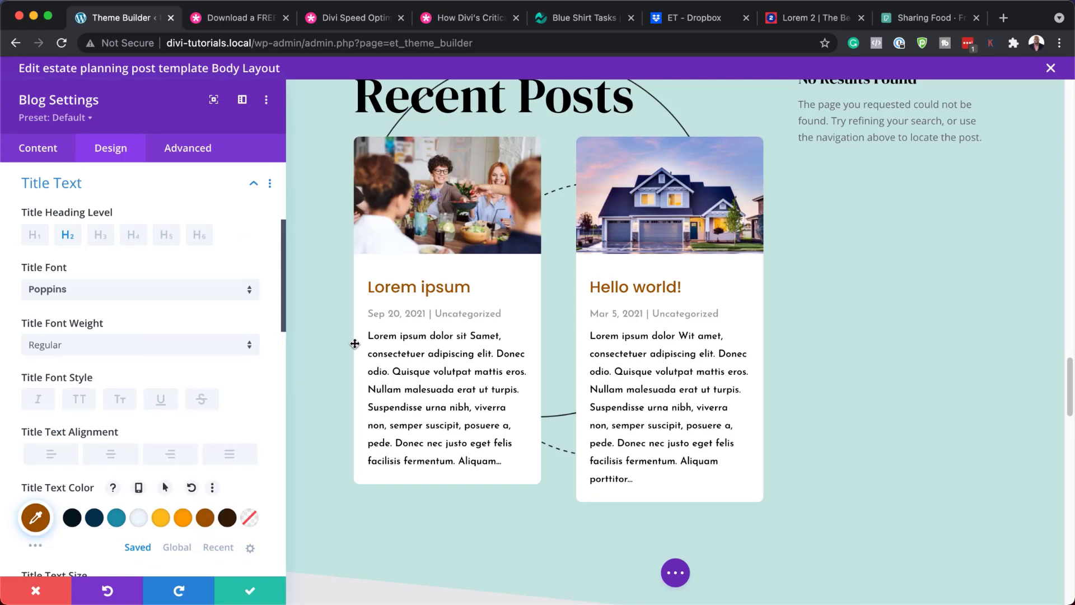
- Try 13px Poppins body text in brown #a35700 and dark brown #361f07 on the blog posts, and discard all the blog module changes
{"action": "left_click", "coordinate": [369, 334]}
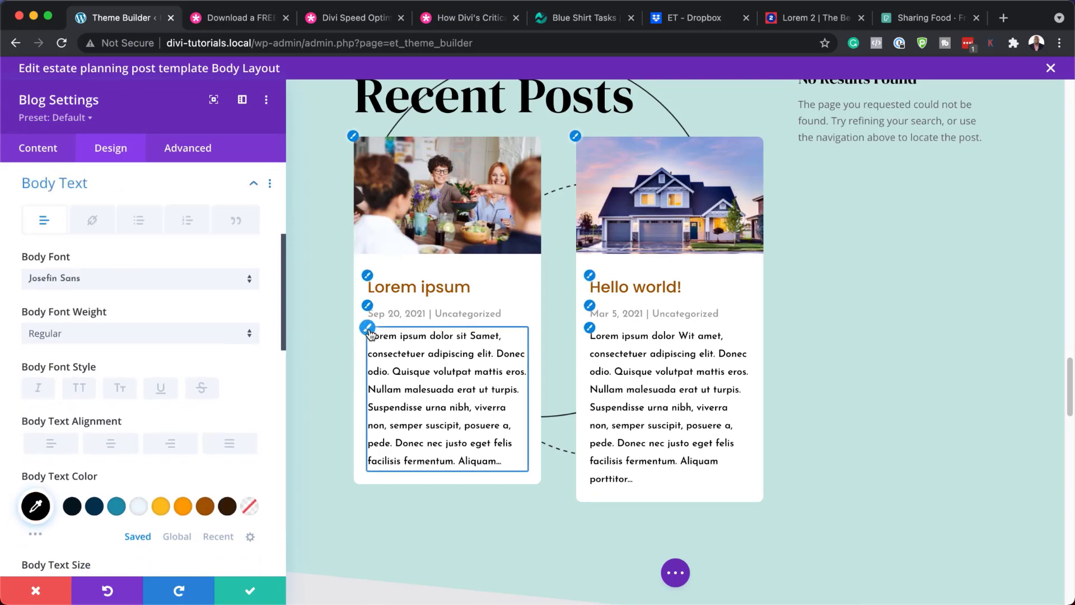
{"action": "left_click", "coordinate": [106, 278]}
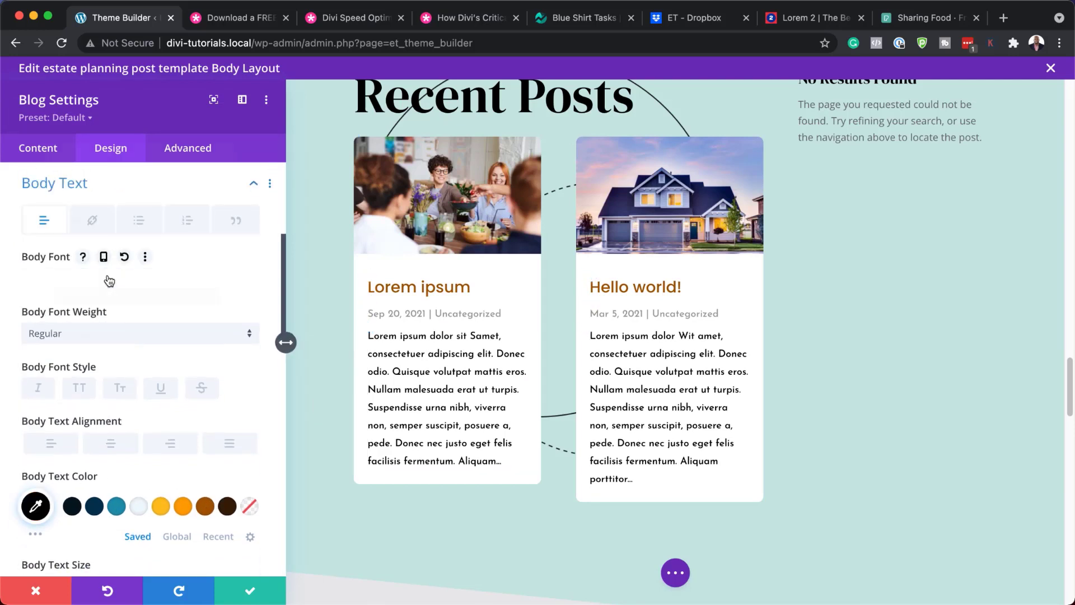
{"action": "left_click", "coordinate": [101, 195]}
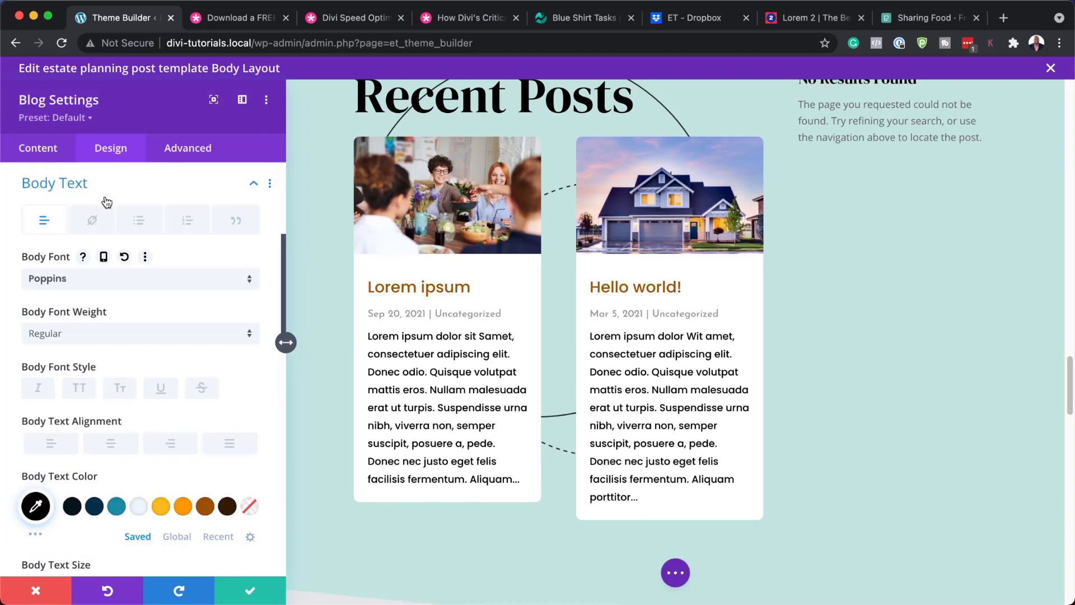
{"action": "scroll", "coordinate": [193, 508], "scroll_direction": "down", "scroll_amount": 5}
{"action": "left_click", "coordinate": [252, 467]}
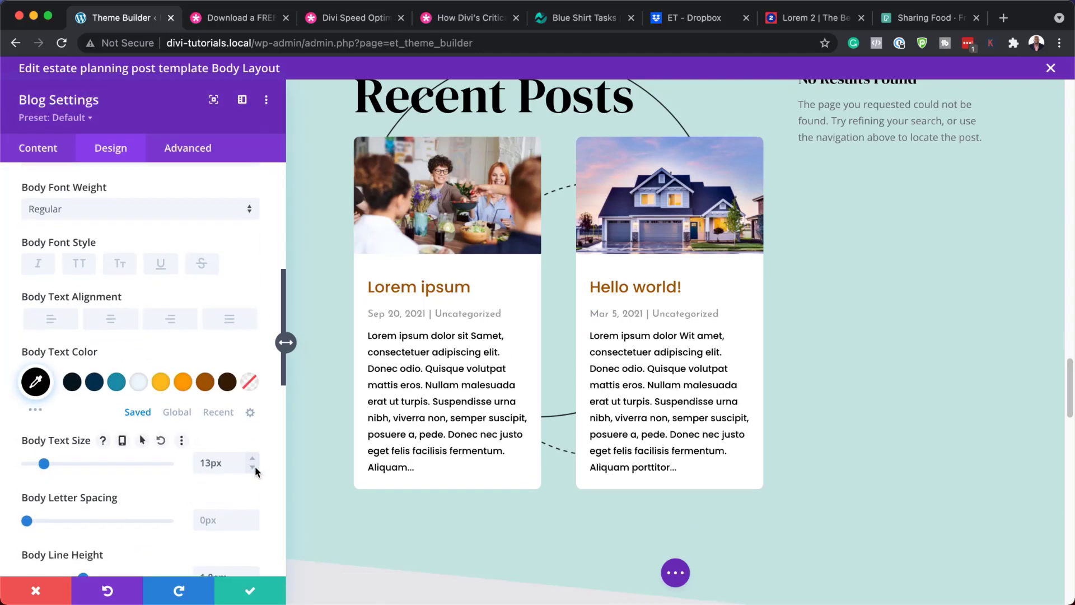
{"action": "left_click", "coordinate": [207, 382]}
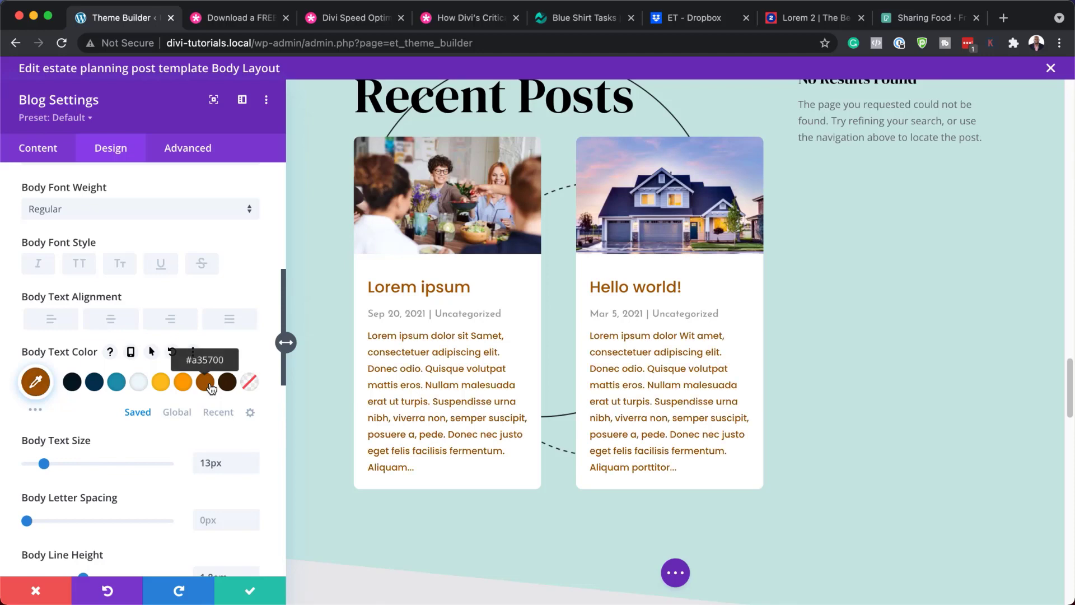
{"action": "left_click", "coordinate": [228, 384]}
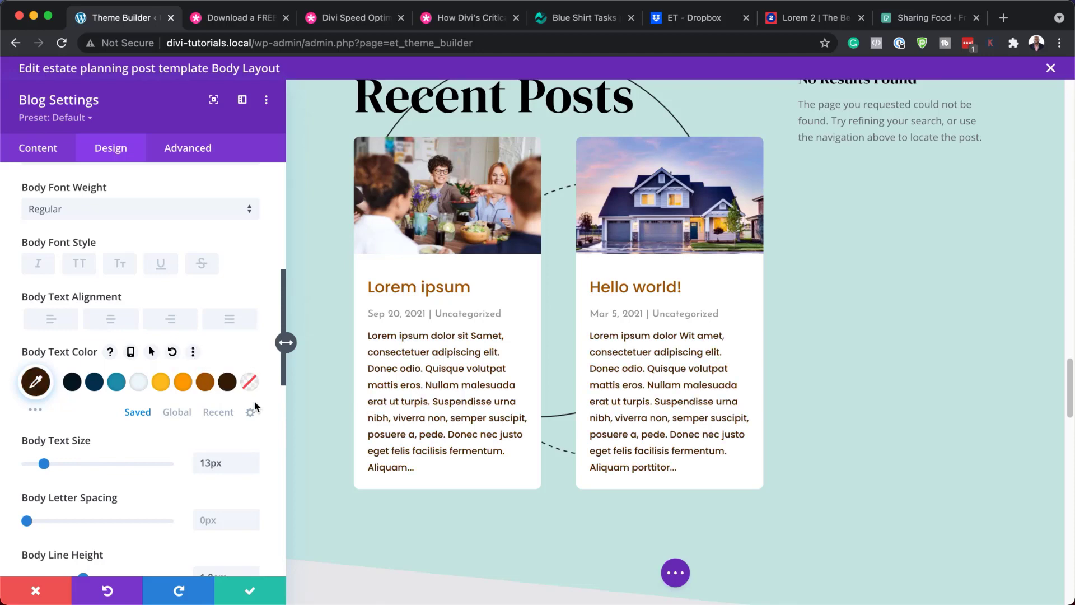
{"action": "left_click", "coordinate": [31, 591]}
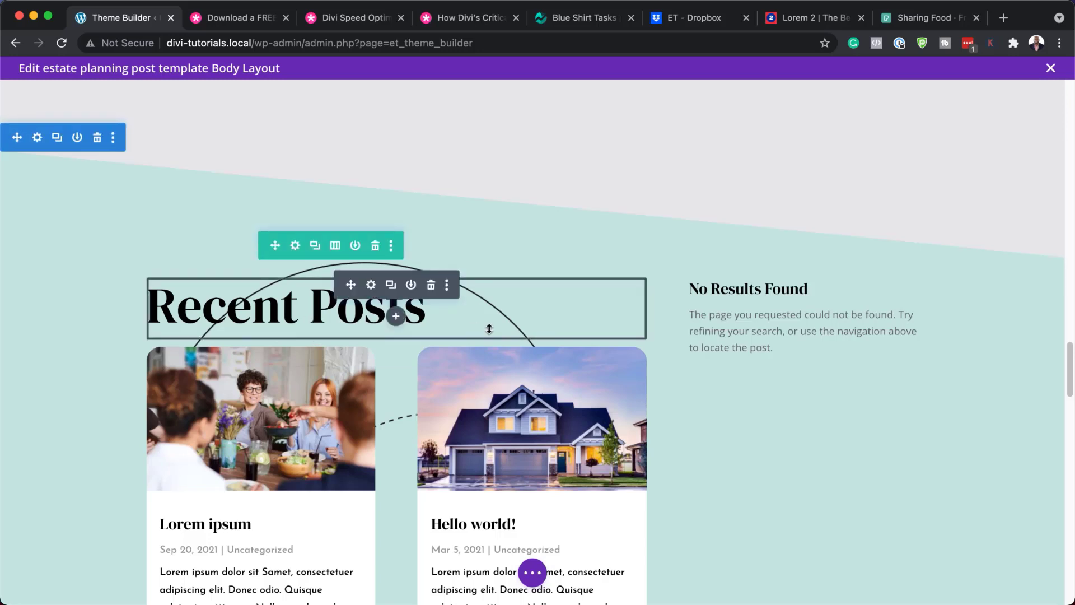
- Try the Poppins font and brown #a35700 text color on the Recent Posts heading, and discard the heading changes
{"action": "scroll", "coordinate": [489, 328], "scroll_direction": "down", "scroll_amount": 3}
{"action": "scroll", "coordinate": [490, 328], "scroll_direction": "down", "scroll_amount": 3}
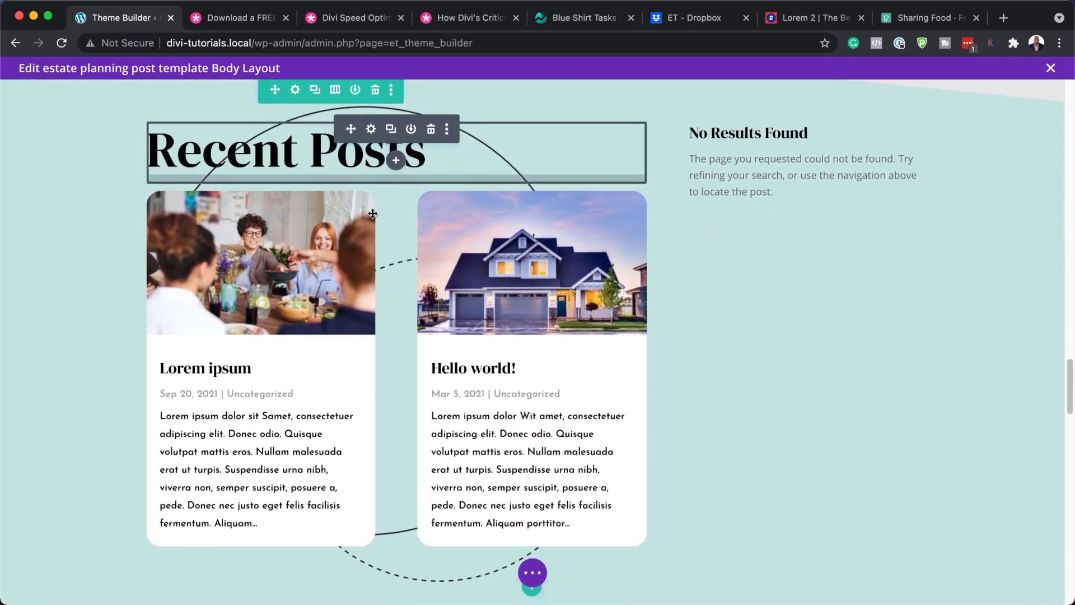
{"action": "left_click", "coordinate": [371, 129]}
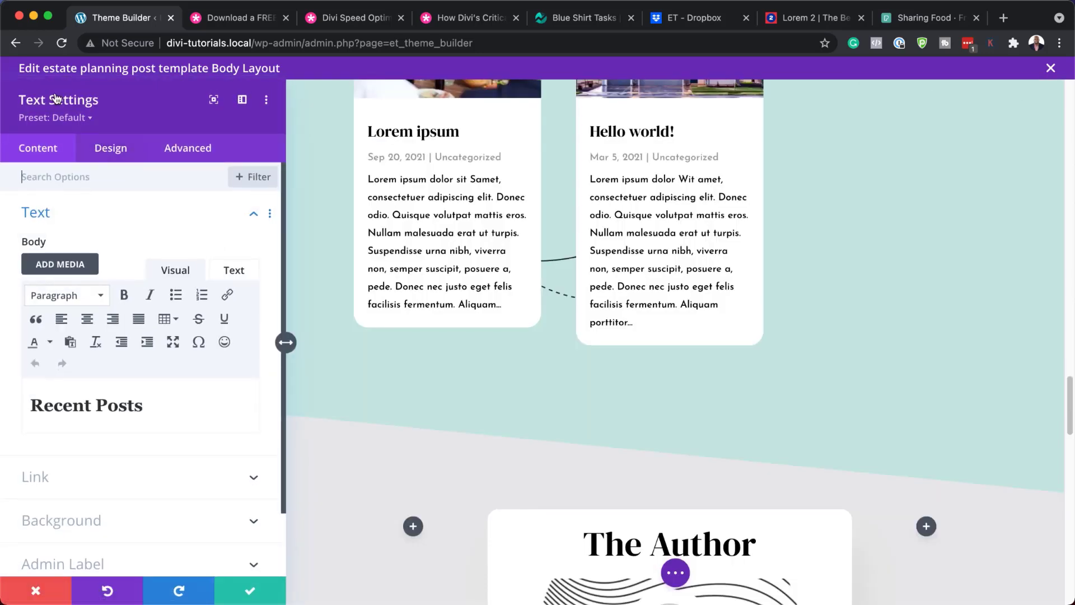
{"action": "left_click", "coordinate": [125, 156]}
{"action": "scroll", "coordinate": [363, 289], "scroll_direction": "up", "scroll_amount": 10}
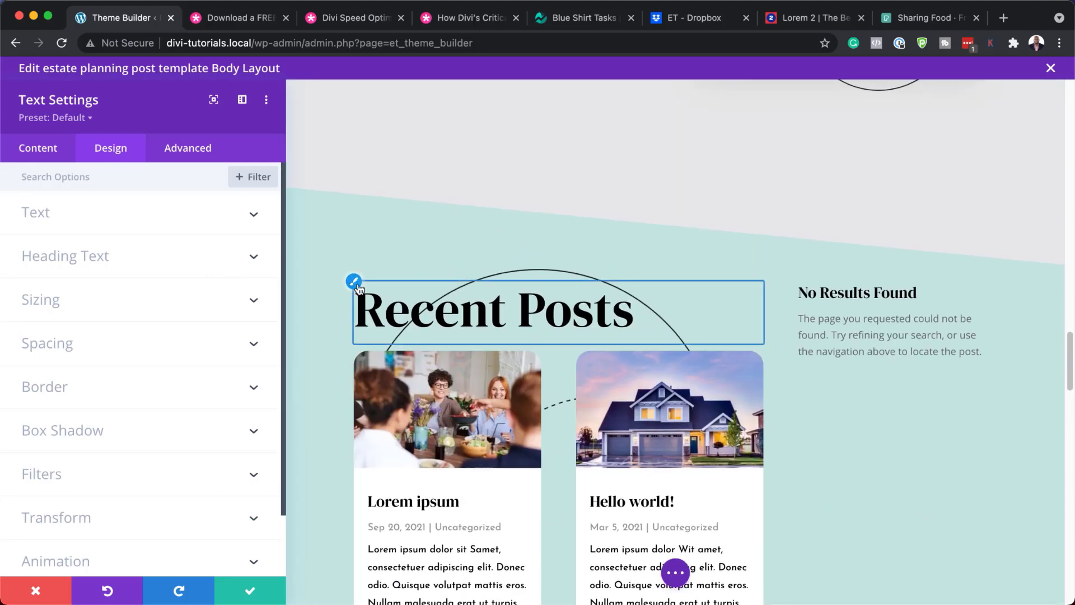
{"action": "scroll", "coordinate": [140, 280], "scroll_direction": "down", "scroll_amount": 3}
{"action": "left_click", "coordinate": [65, 182]}
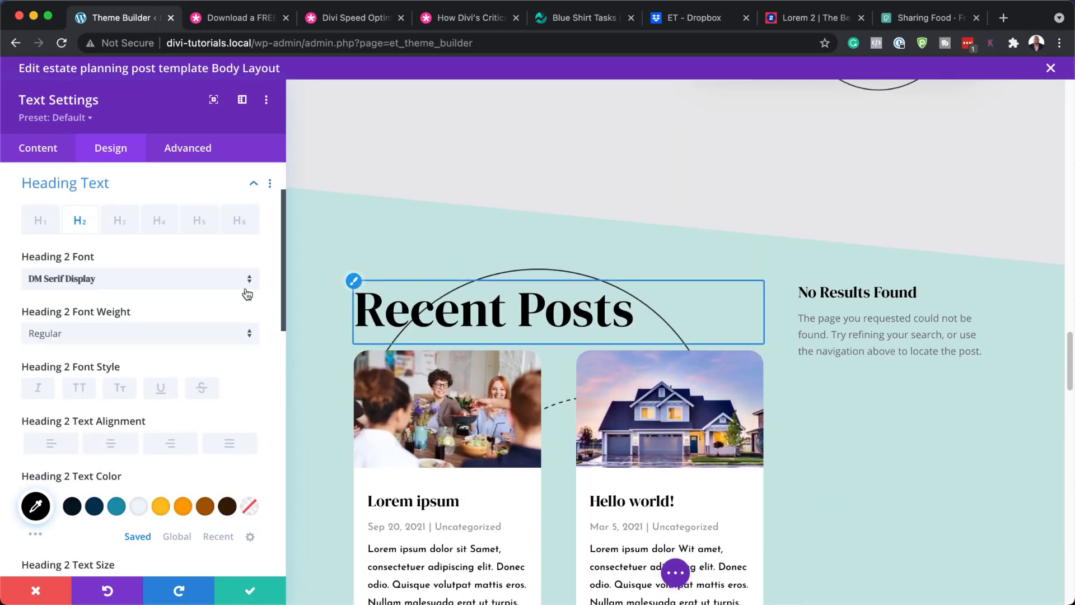
{"action": "left_click", "coordinate": [111, 284]}
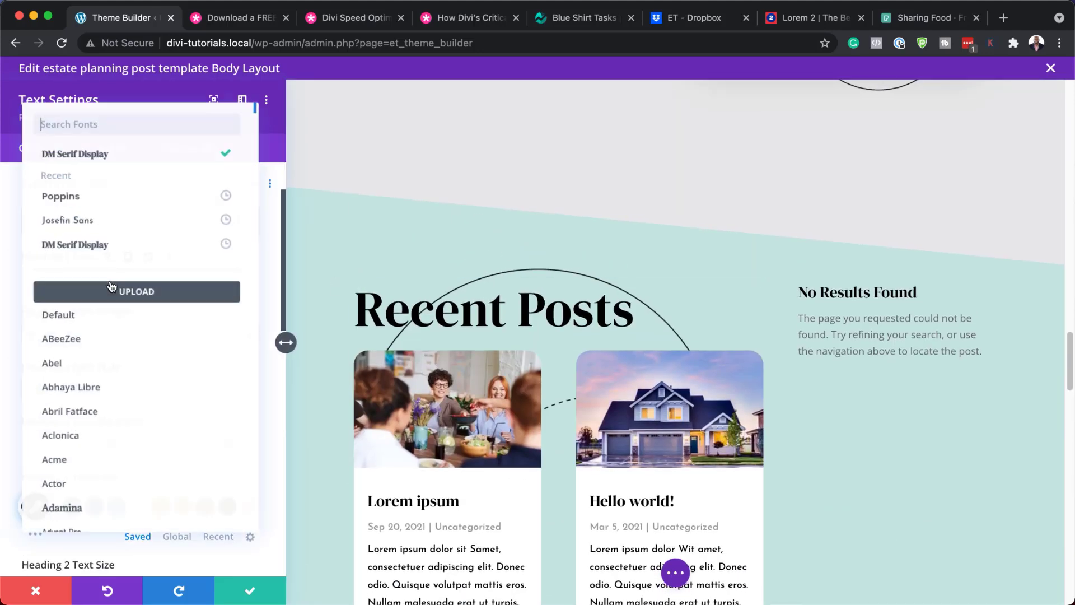
{"action": "left_click", "coordinate": [101, 200]}
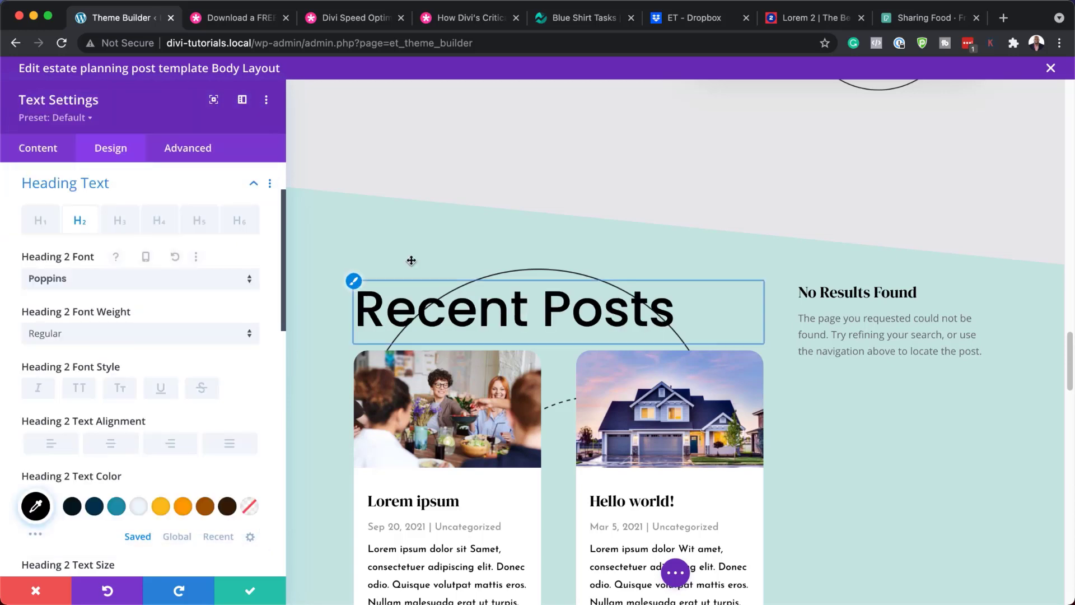
{"action": "left_click", "coordinate": [205, 506]}
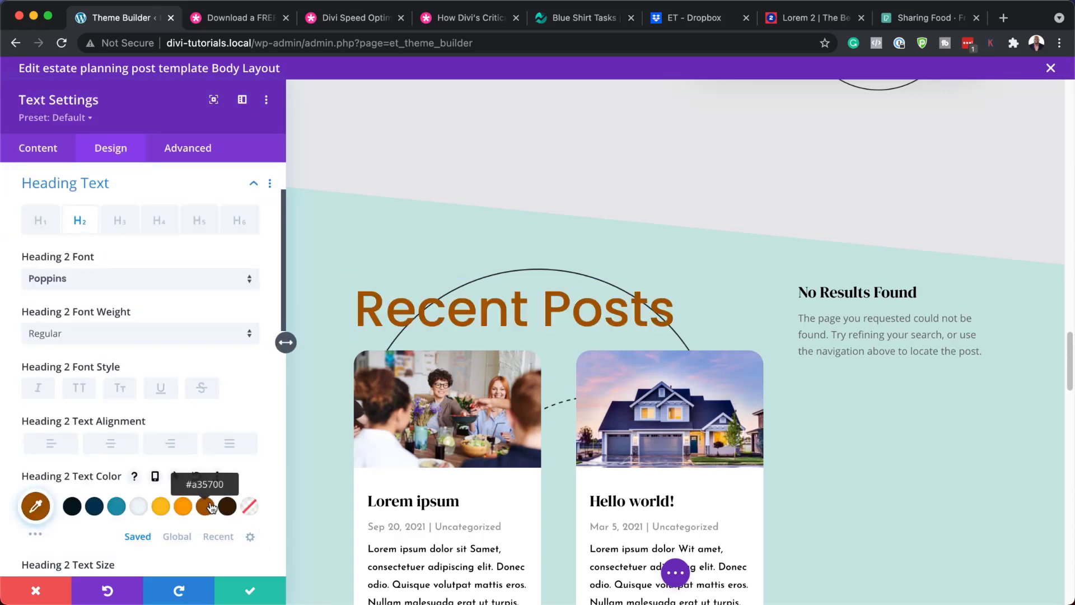
{"action": "left_click", "coordinate": [53, 578]}
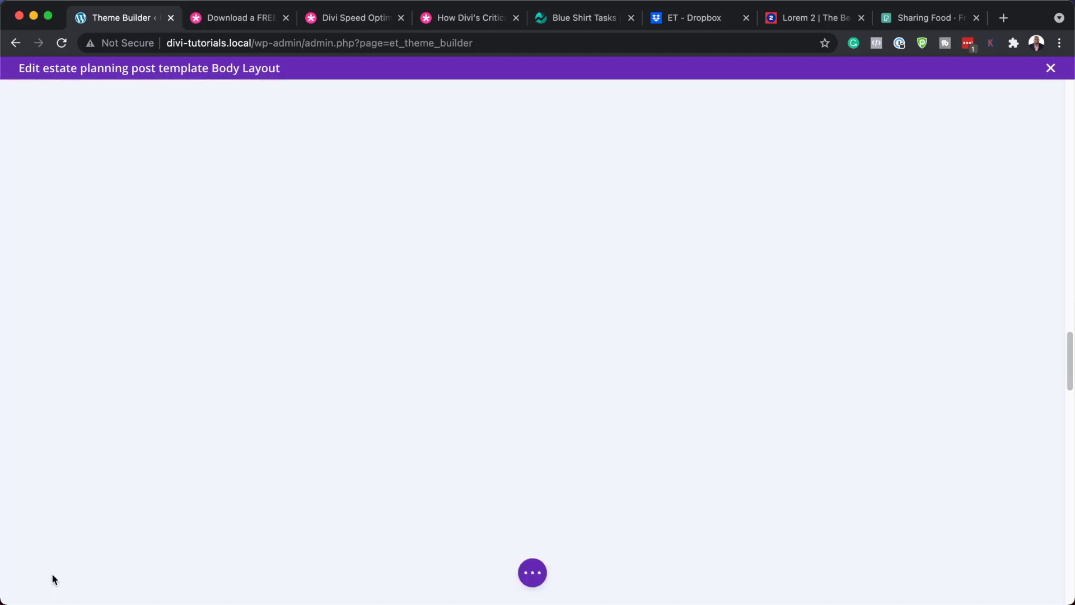
- Try the saved pale blue color as the background of the section containing The Author card
{"action": "scroll", "coordinate": [442, 409], "scroll_direction": "down", "scroll_amount": 5}
{"action": "scroll", "coordinate": [442, 410], "scroll_direction": "down", "scroll_amount": 10}
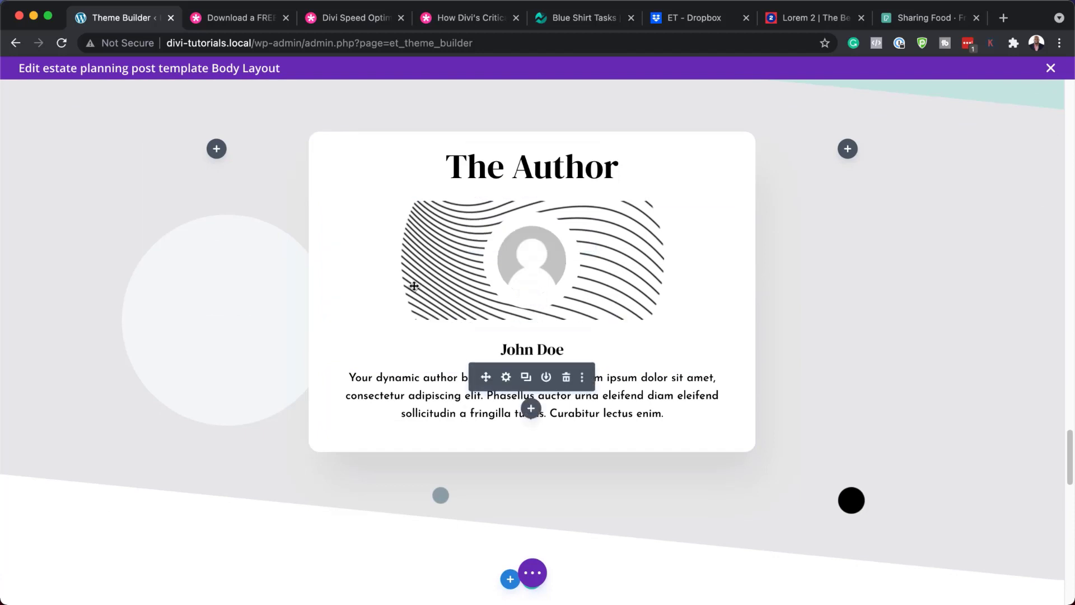
{"action": "scroll", "coordinate": [240, 338], "scroll_direction": "up", "scroll_amount": 3}
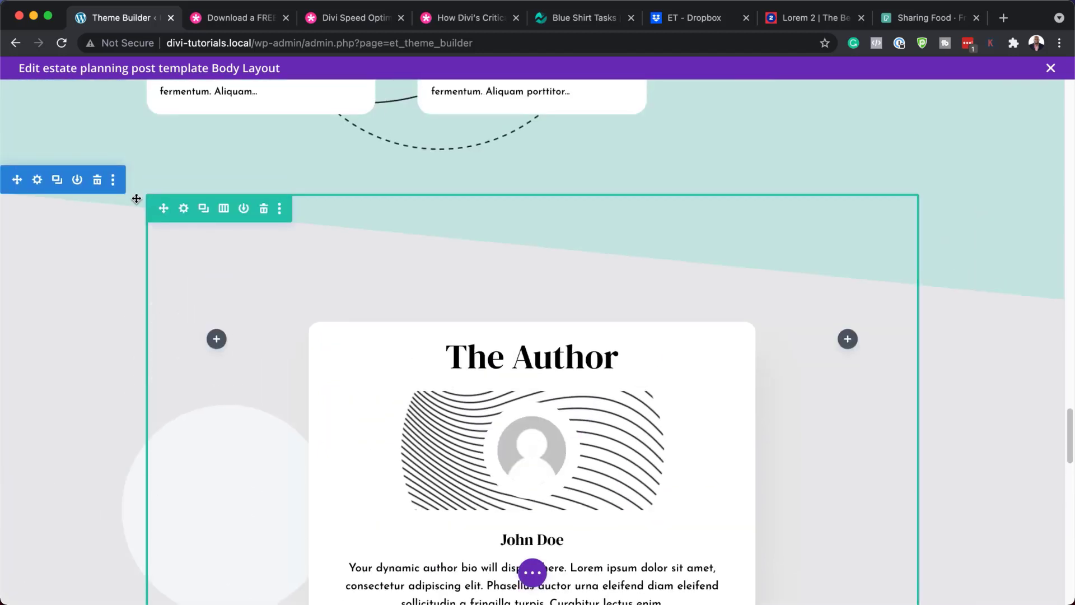
{"action": "left_click", "coordinate": [37, 180]}
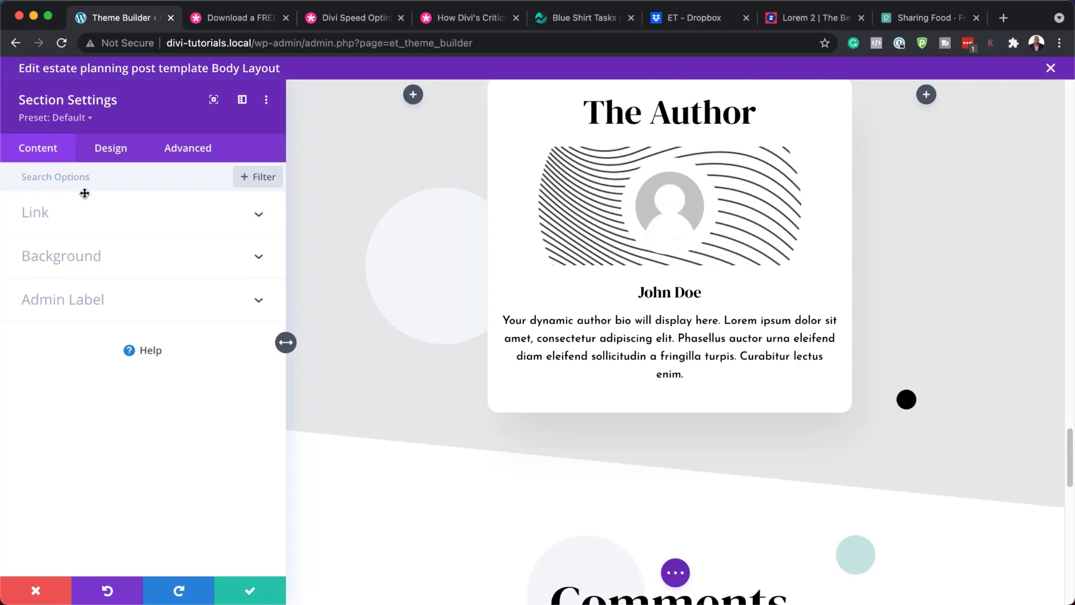
{"action": "left_click", "coordinate": [81, 258]}
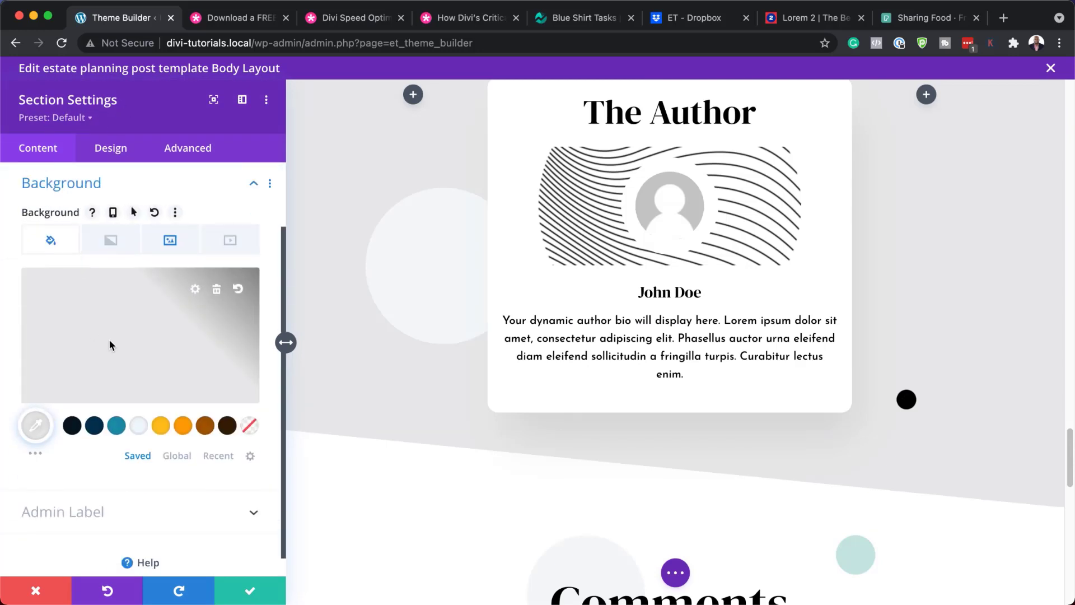
{"action": "left_click", "coordinate": [140, 427]}
{"action": "scroll", "coordinate": [425, 461], "scroll_direction": "up", "scroll_amount": 5}
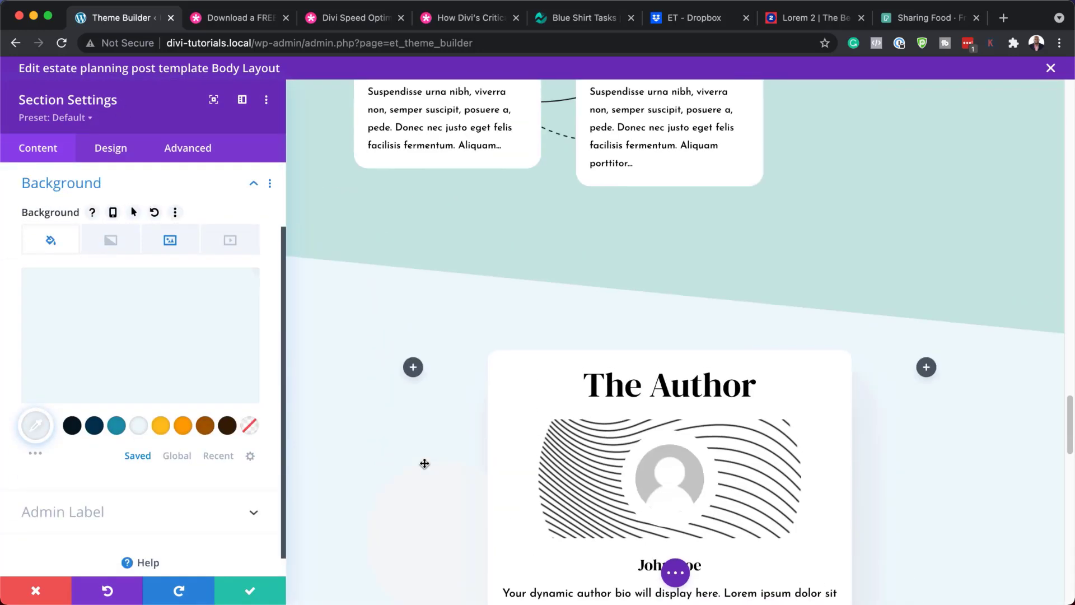
- Try the saved yellow color as The Author section's background, and discard the section changes
{"action": "scroll", "coordinate": [425, 461], "scroll_direction": "down", "scroll_amount": 2}
{"action": "left_click", "coordinate": [160, 427]}
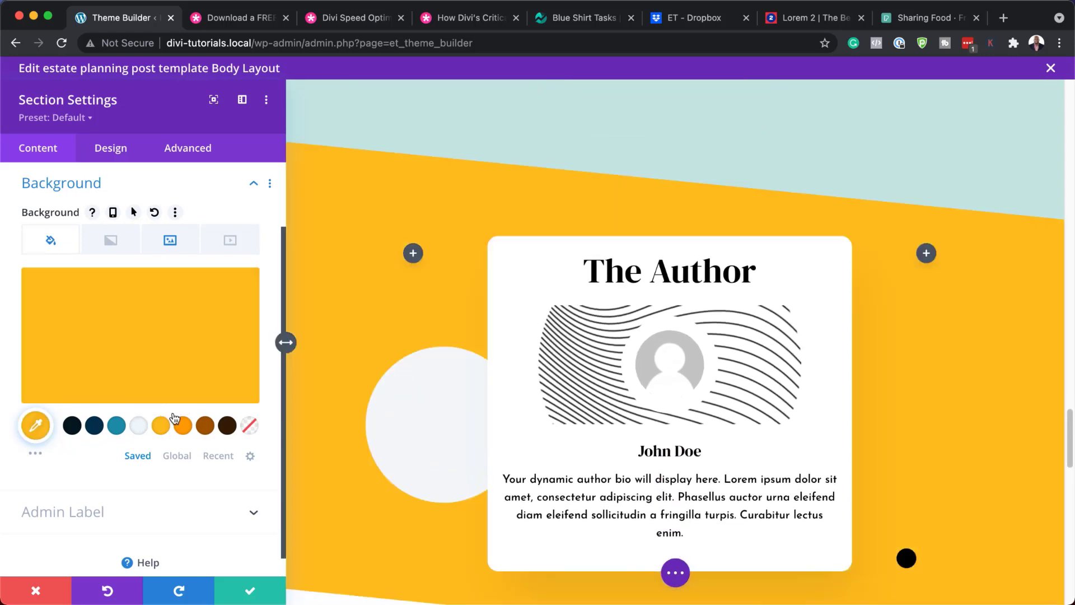
{"action": "scroll", "coordinate": [358, 424], "scroll_direction": "down", "scroll_amount": 1}
{"action": "scroll", "coordinate": [357, 424], "scroll_direction": "down", "scroll_amount": 2}
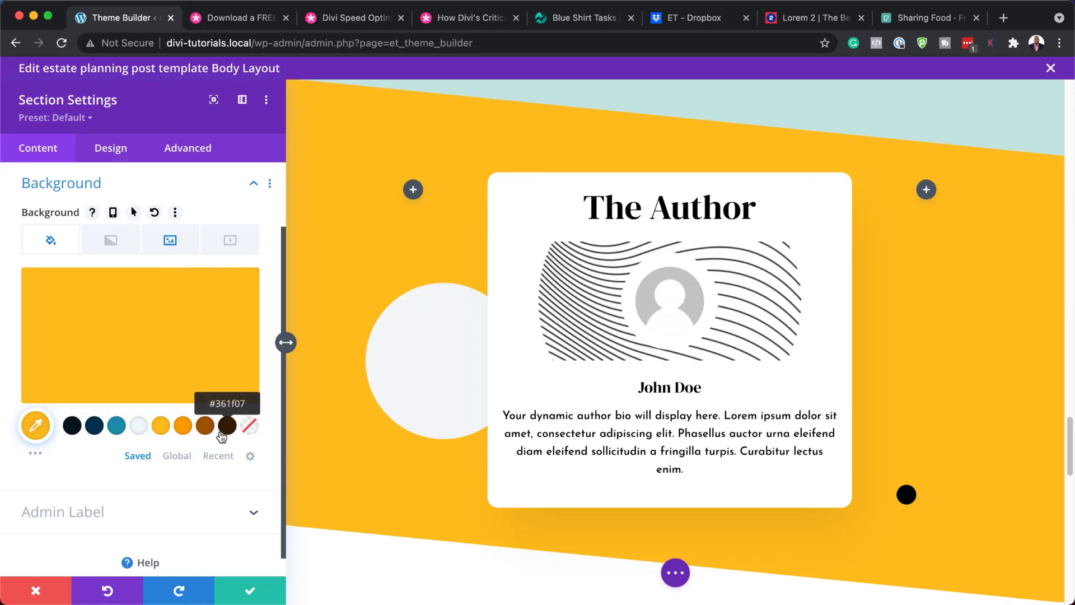
{"action": "left_click", "coordinate": [33, 594]}
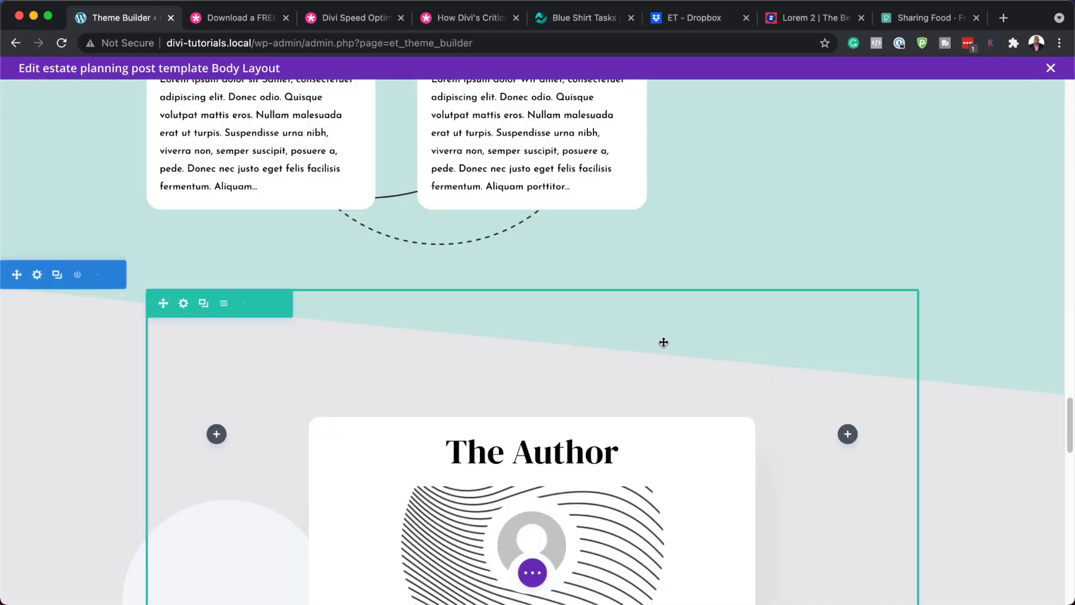
- Try removing the wavy-line background image behind the author profile picture, and discard the image module changes
{"action": "scroll", "coordinate": [664, 342], "scroll_direction": "down", "scroll_amount": 5}
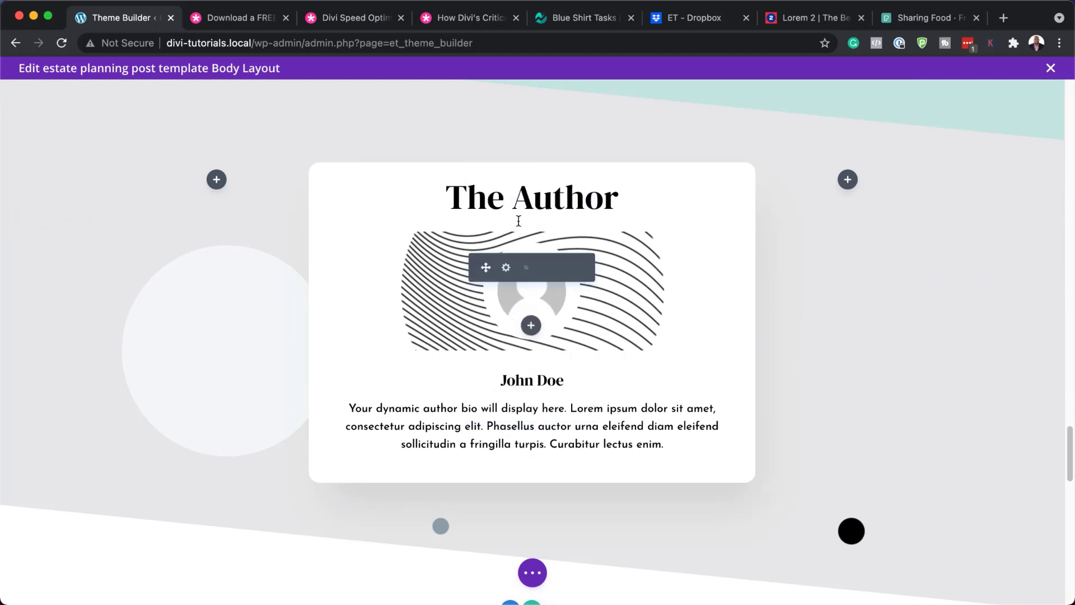
{"action": "left_click", "coordinate": [506, 268]}
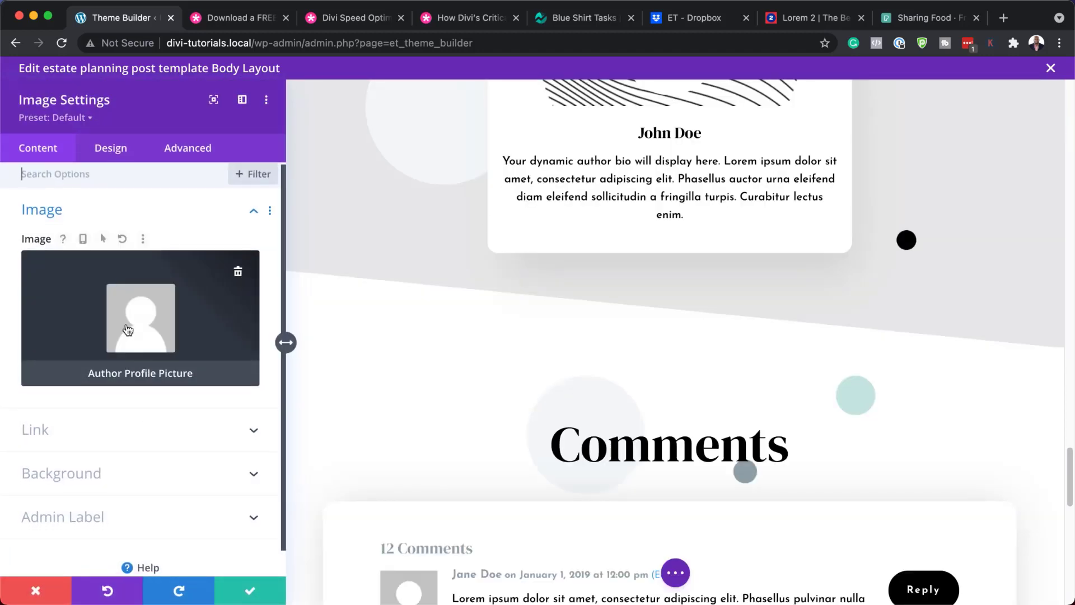
{"action": "left_click", "coordinate": [106, 474]}
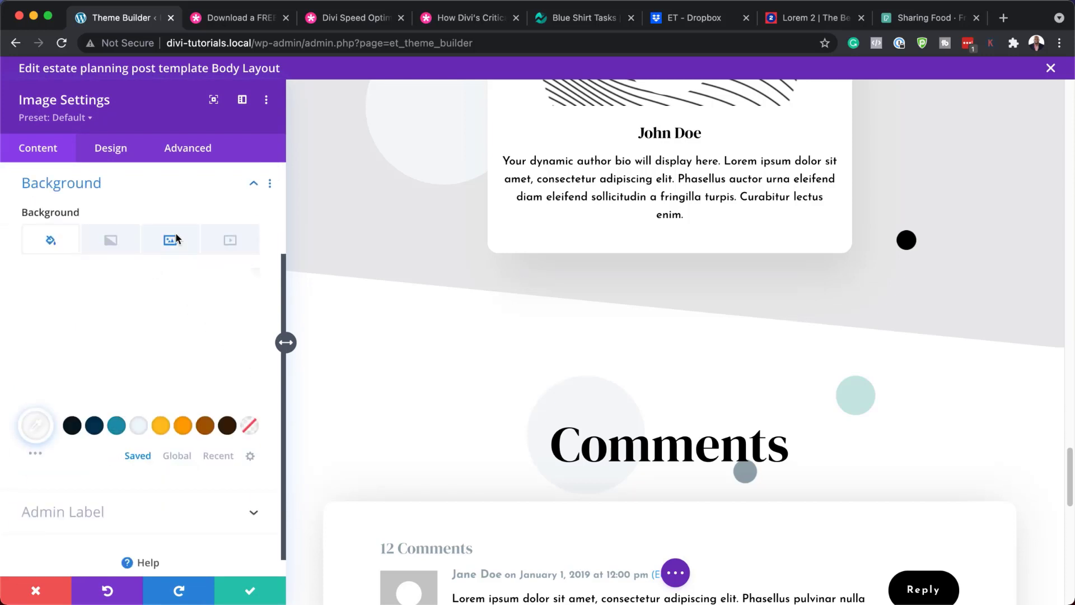
{"action": "left_click", "coordinate": [175, 240]}
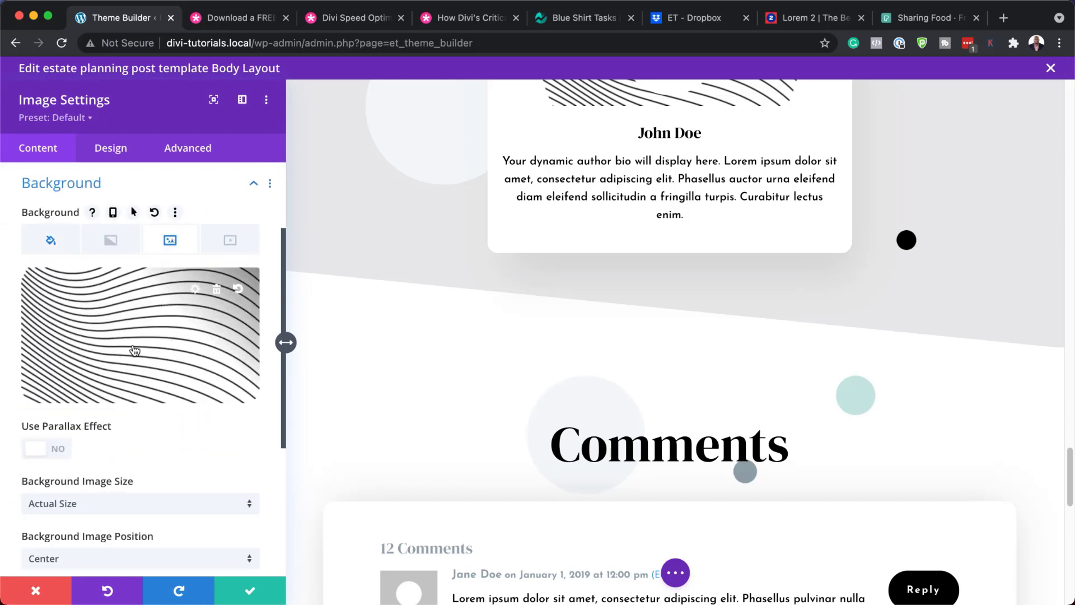
{"action": "scroll", "coordinate": [662, 398], "scroll_direction": "up", "scroll_amount": 3}
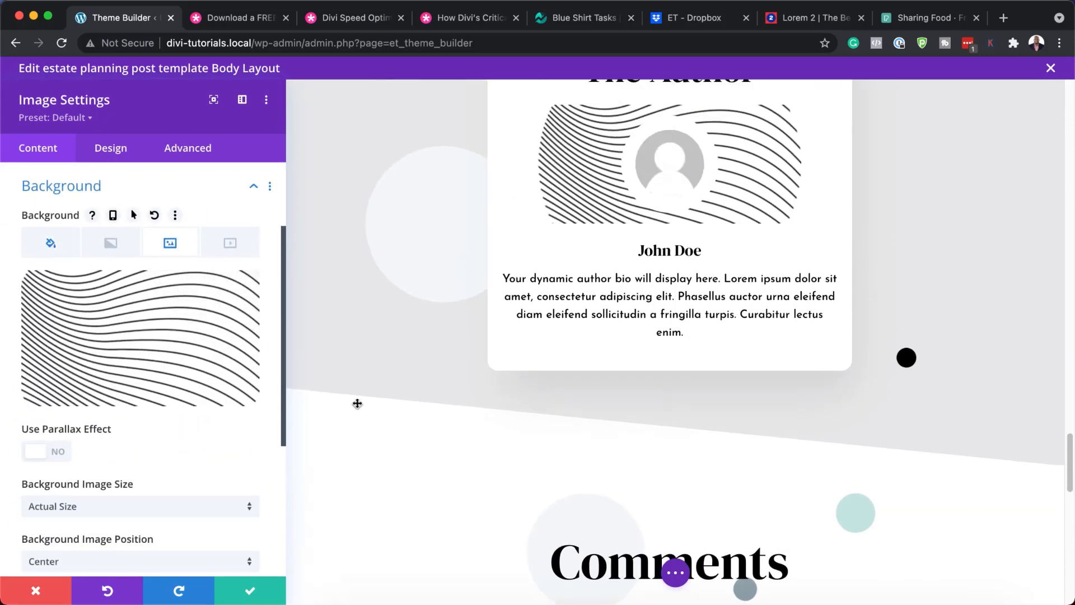
{"action": "left_click", "coordinate": [218, 293]}
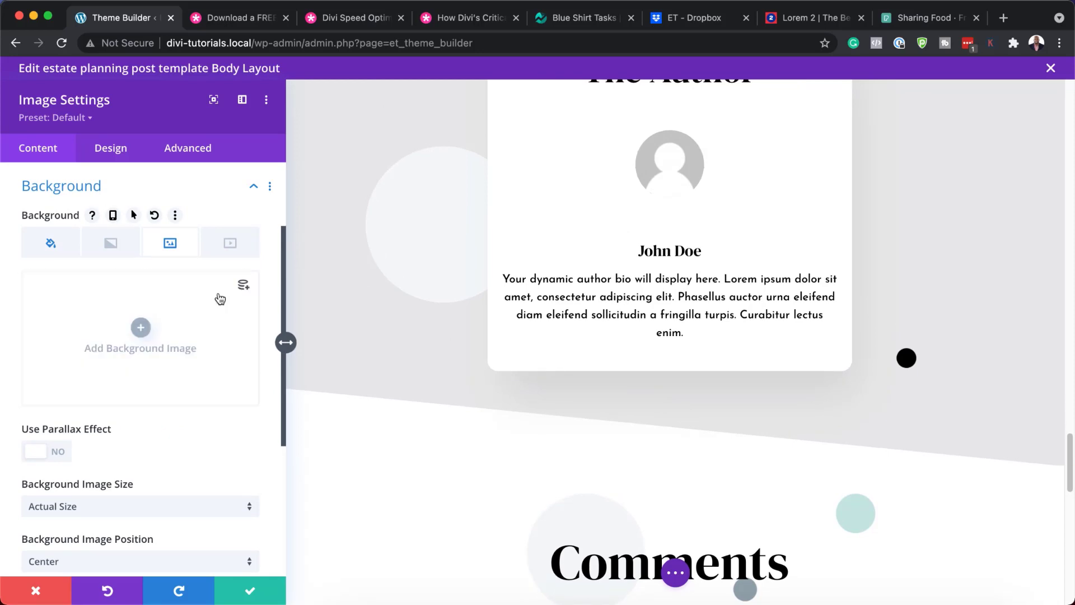
{"action": "left_click", "coordinate": [42, 589]}
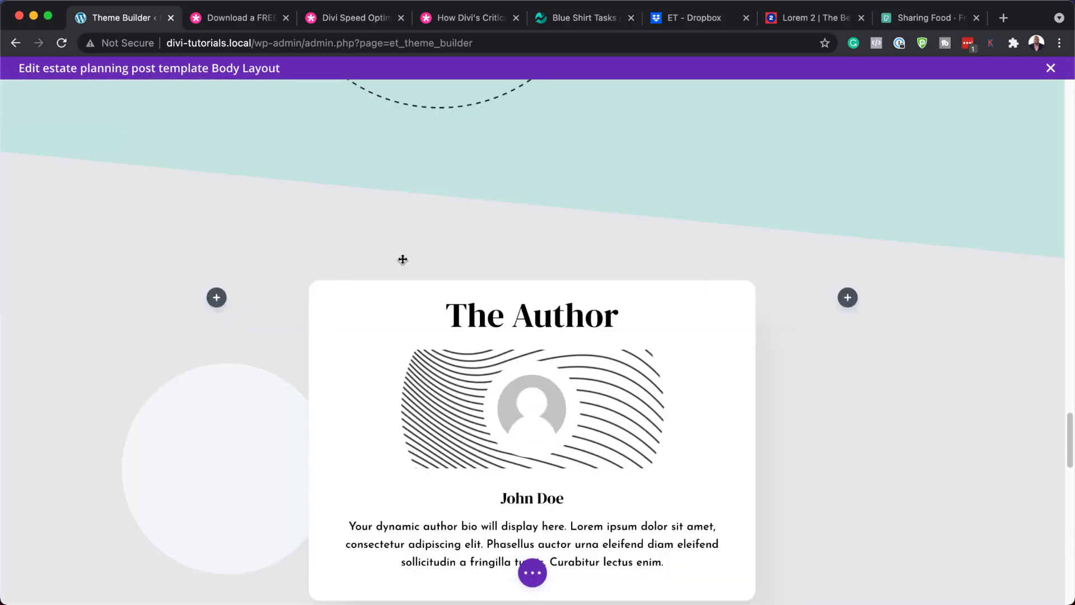